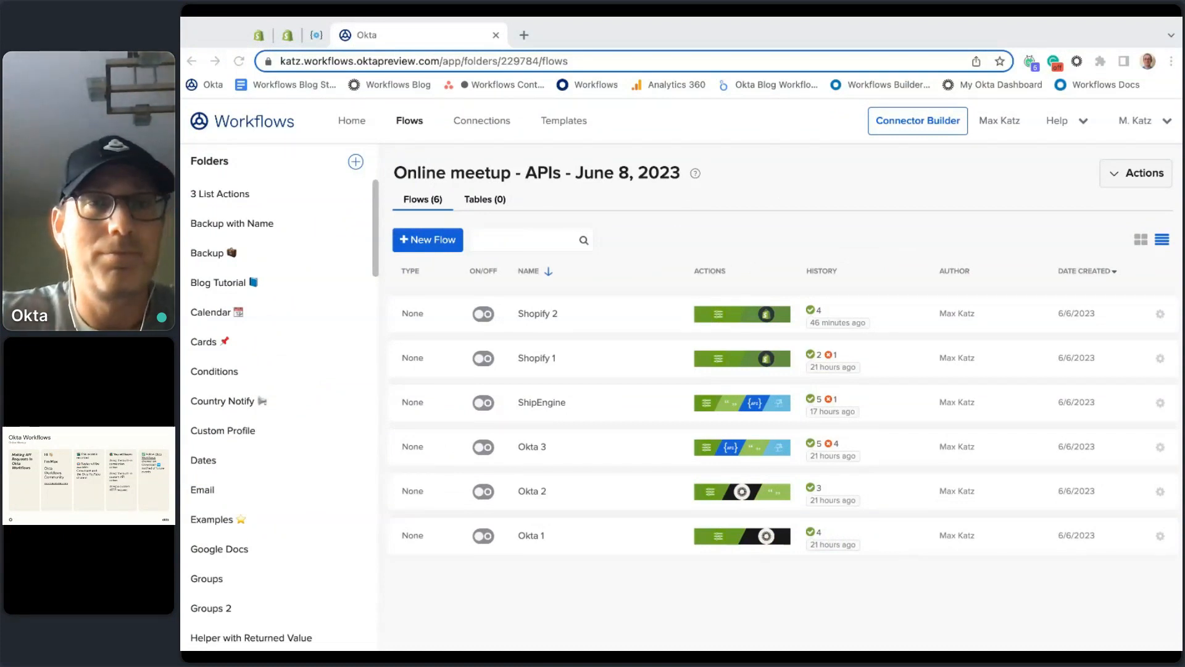
Open the Okta 1 flow from the meetup folder and look over the Read User card's fields
left_click(659, 353)
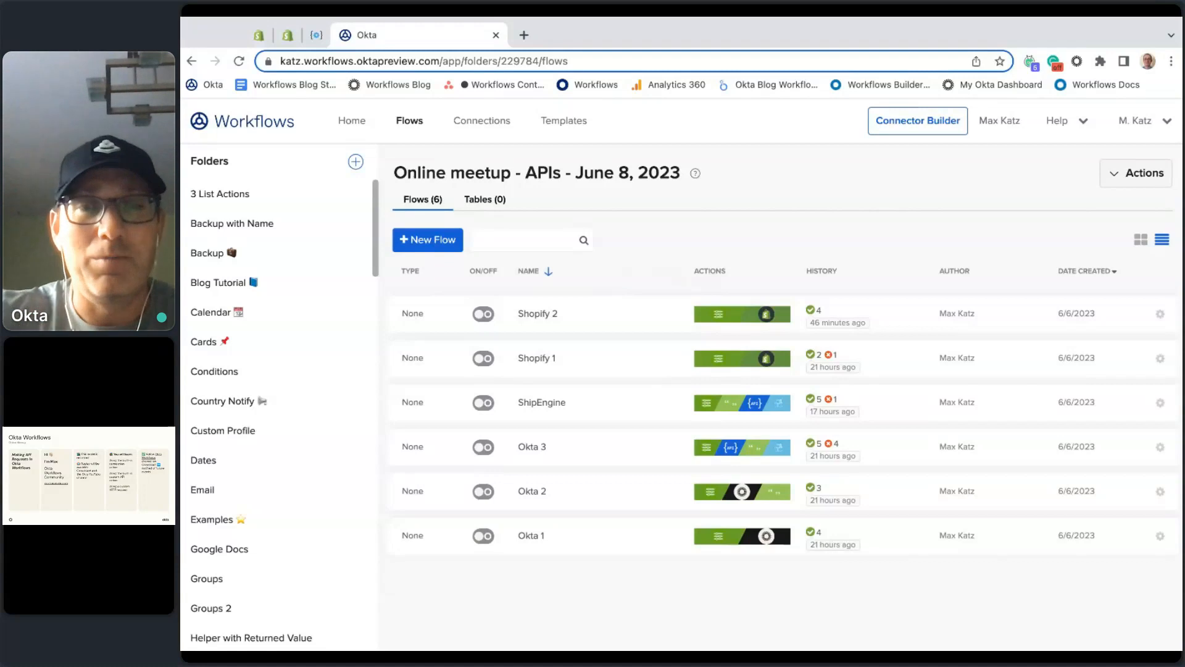
left_click(538, 537)
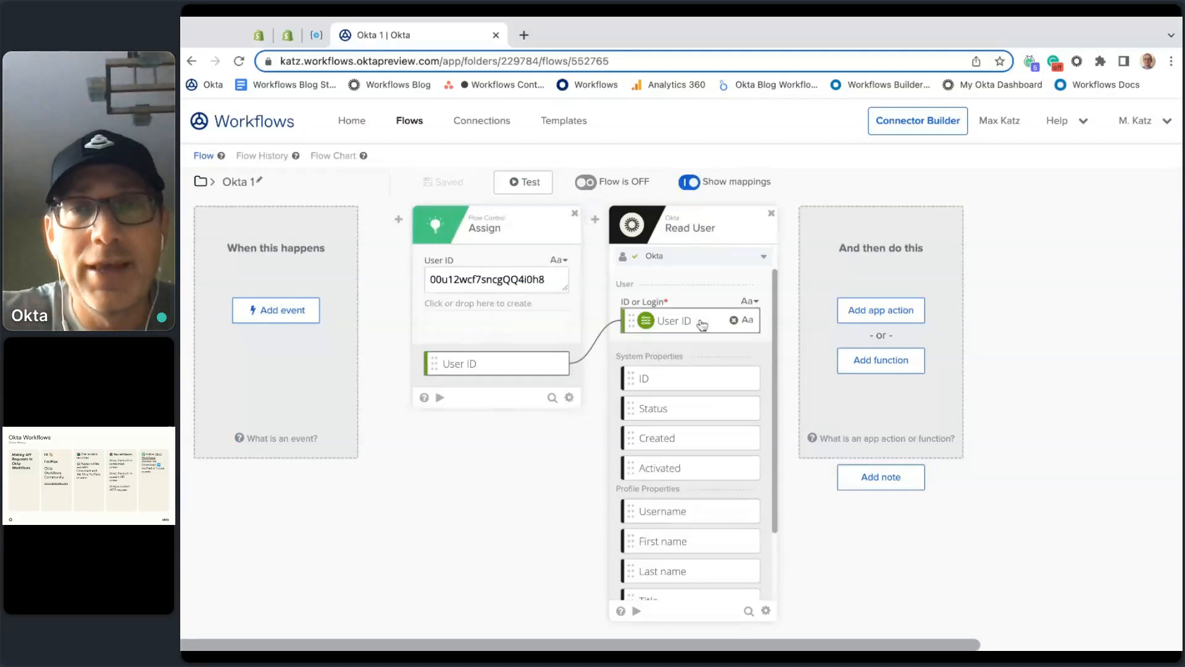
scroll(701, 324, "down", 2)
scroll(701, 324, "up", 2)
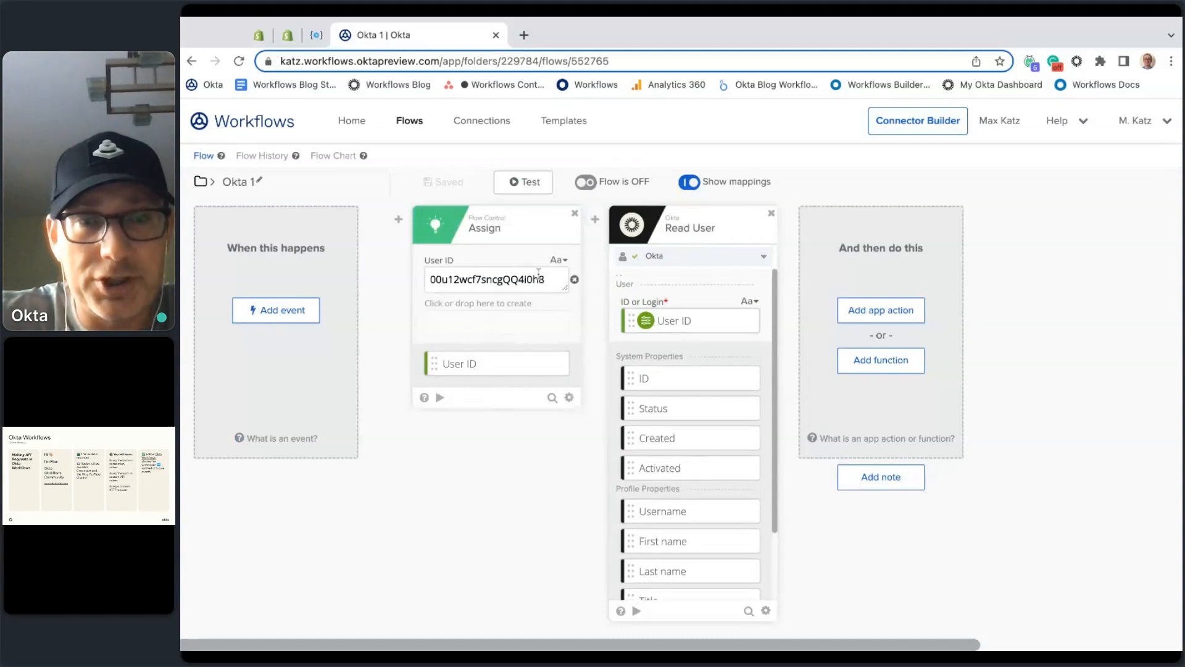
Test the Read User card on its own with the user ID copied from the Assign card, and review the returned properties
double_click(494, 281)
key("ctrl+c")
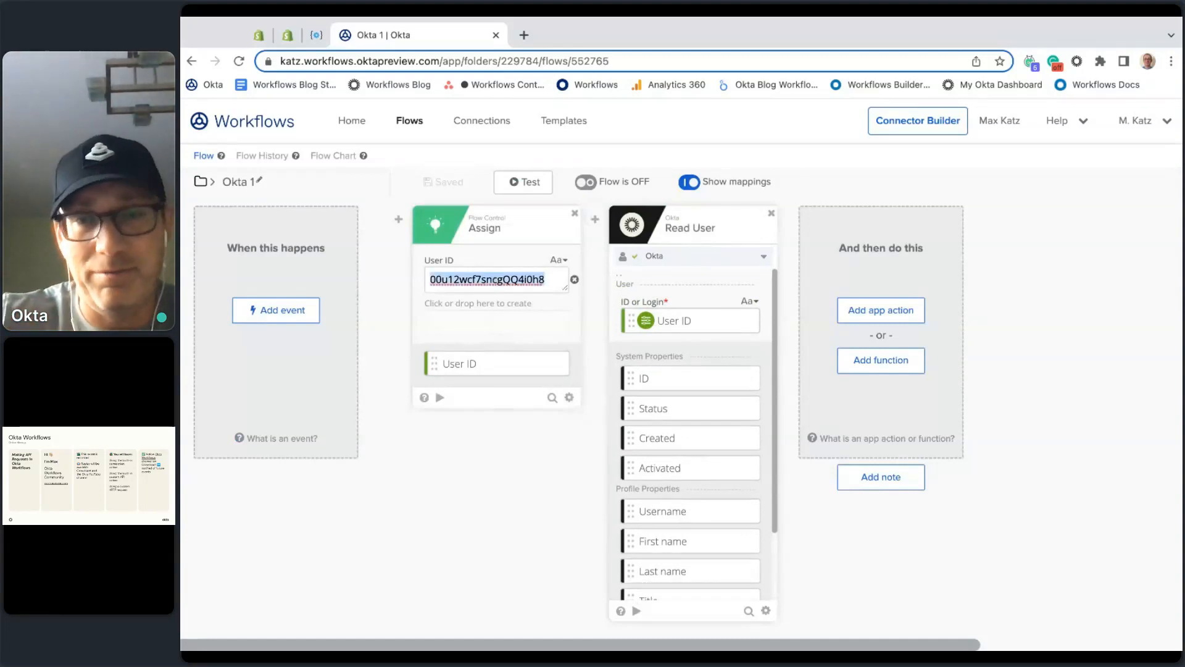
left_click(637, 611)
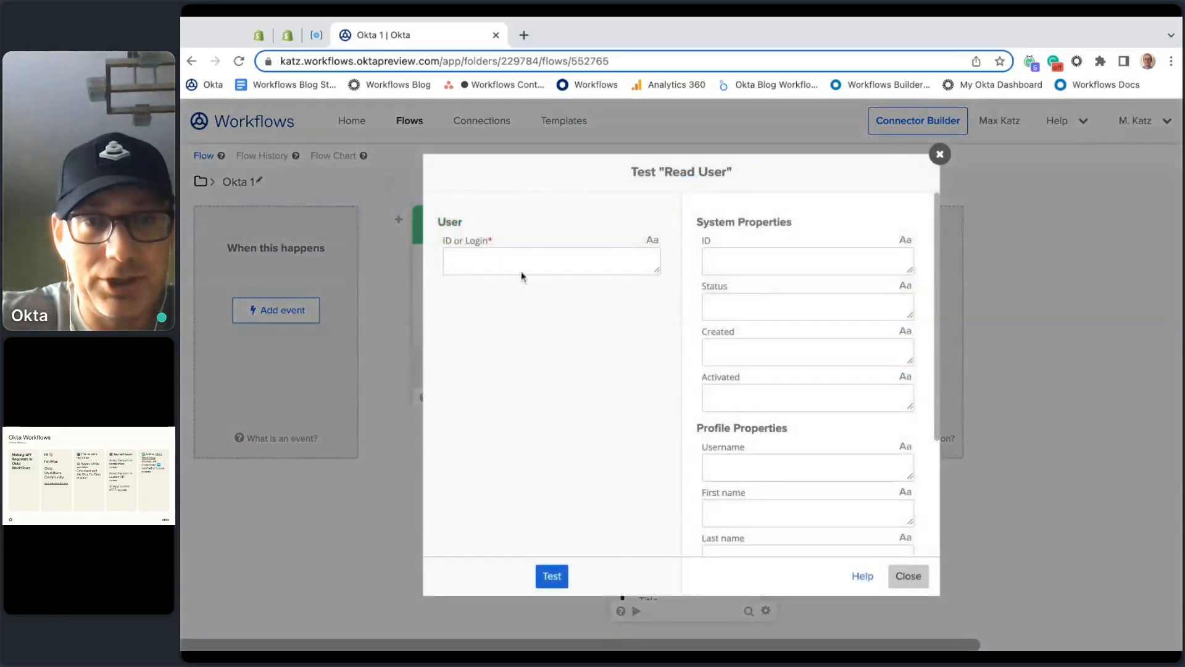
key("ctrl+v")
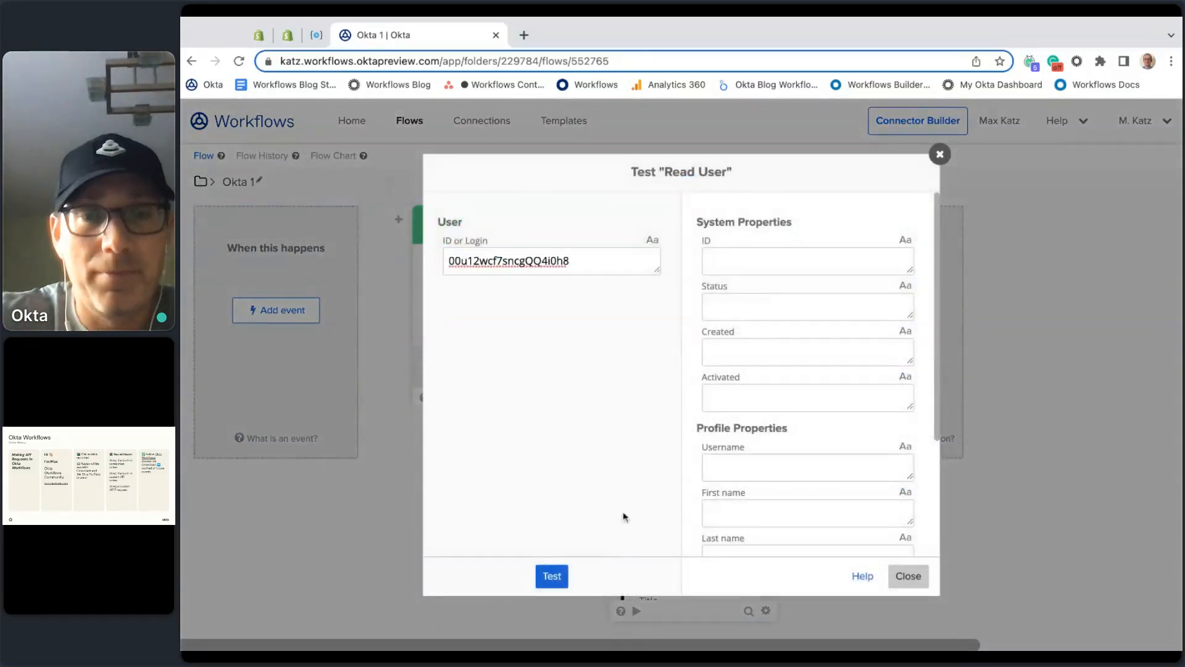
left_click(555, 579)
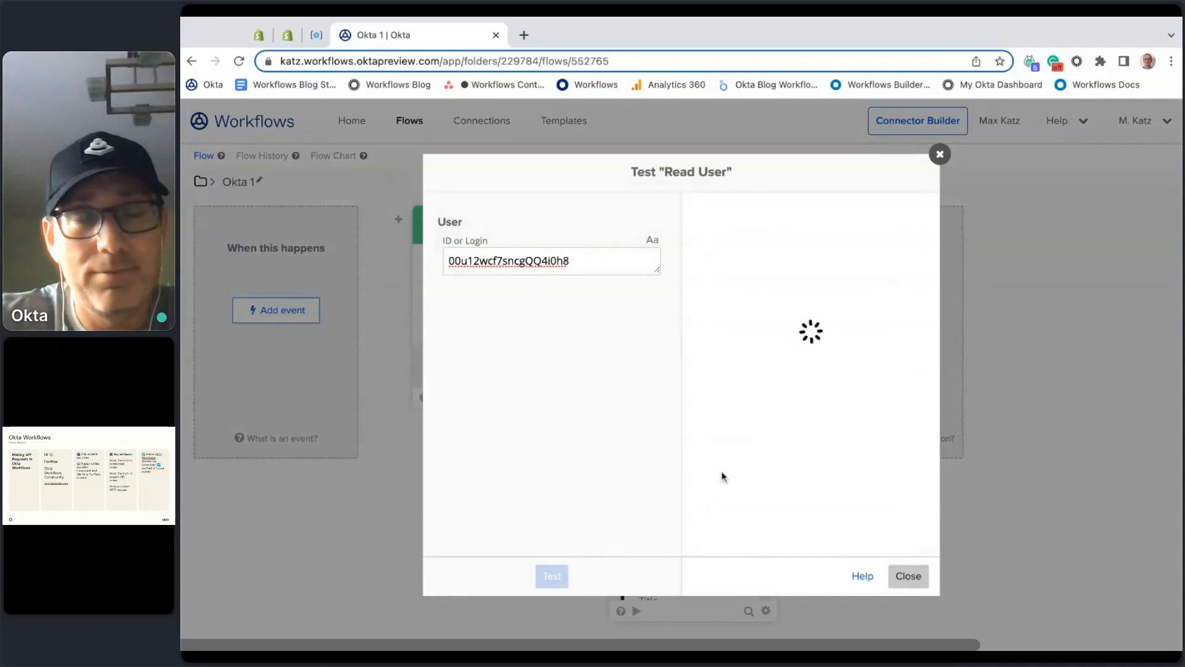
scroll(833, 333, "down", 2)
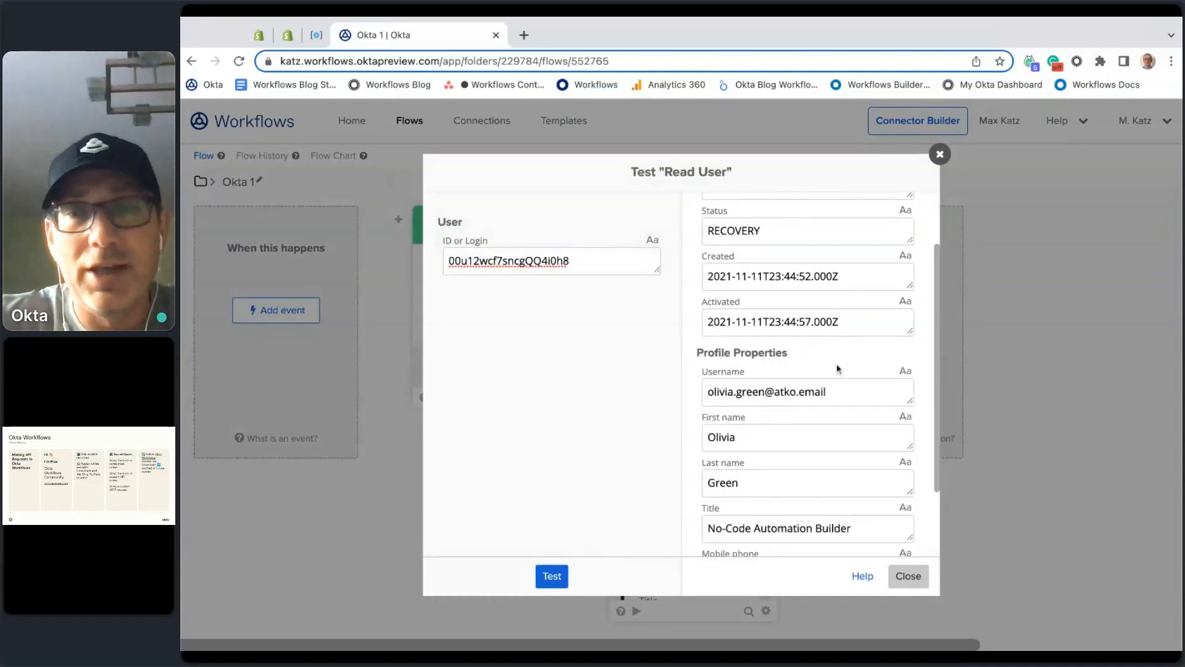
scroll(838, 369, "down", 2)
scroll(838, 369, "up", 4)
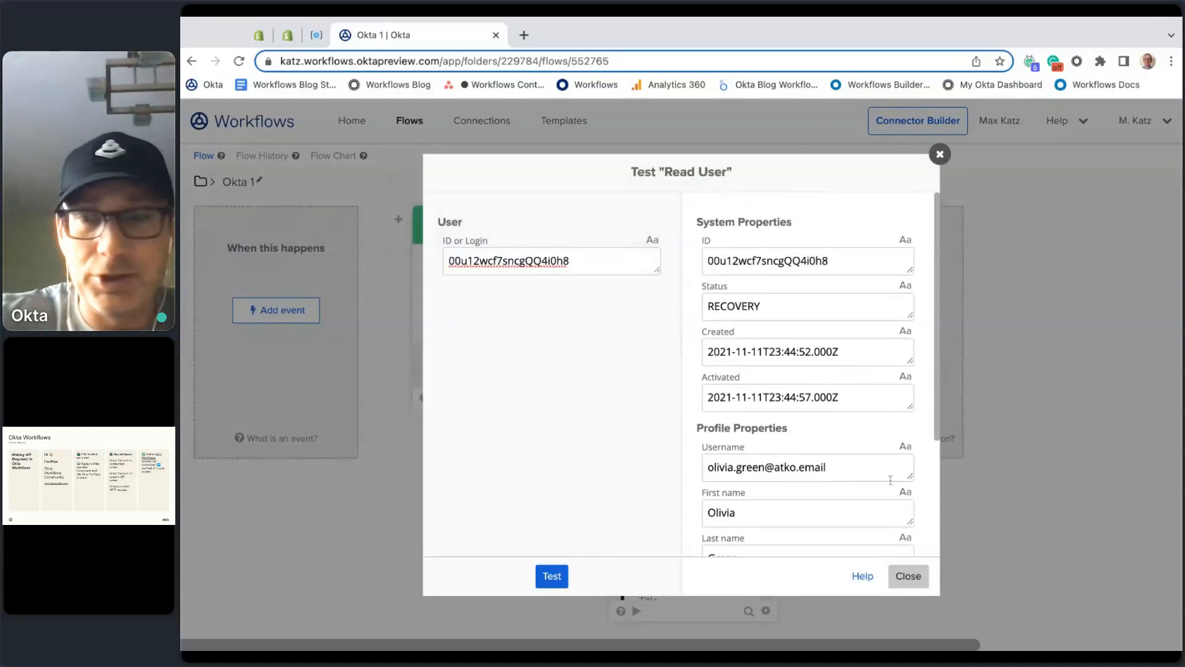
left_click(908, 576)
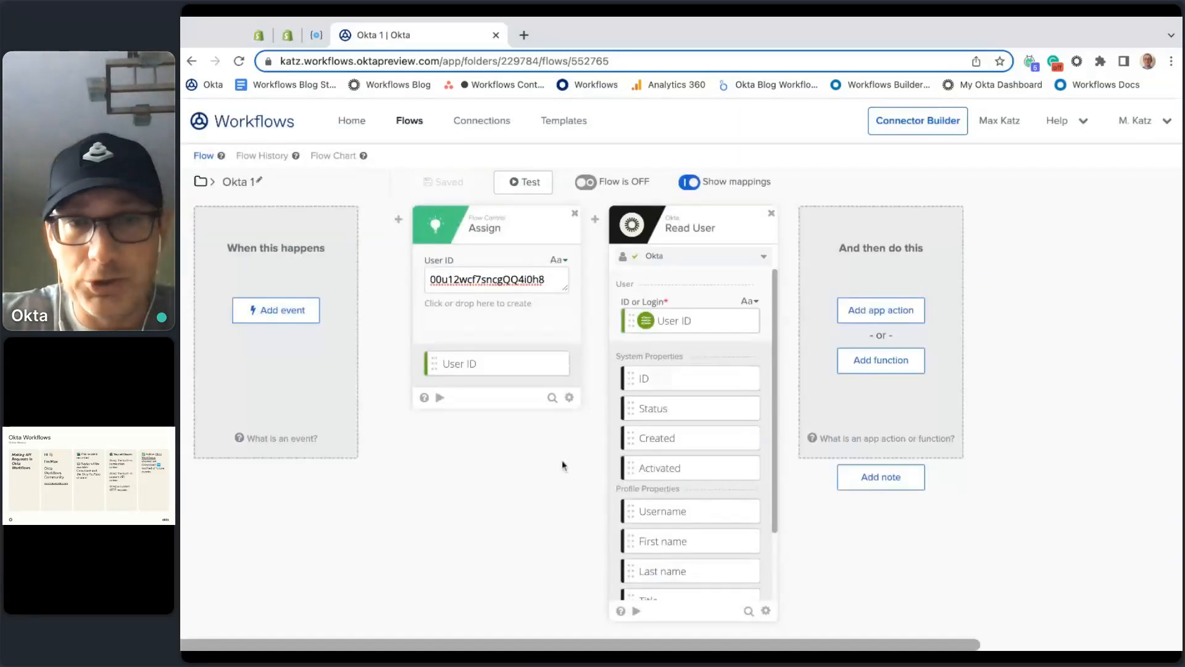
Run the whole Okta 1 flow, review the Read User outputs in its execution history, and return to the flow editor
left_click(528, 183)
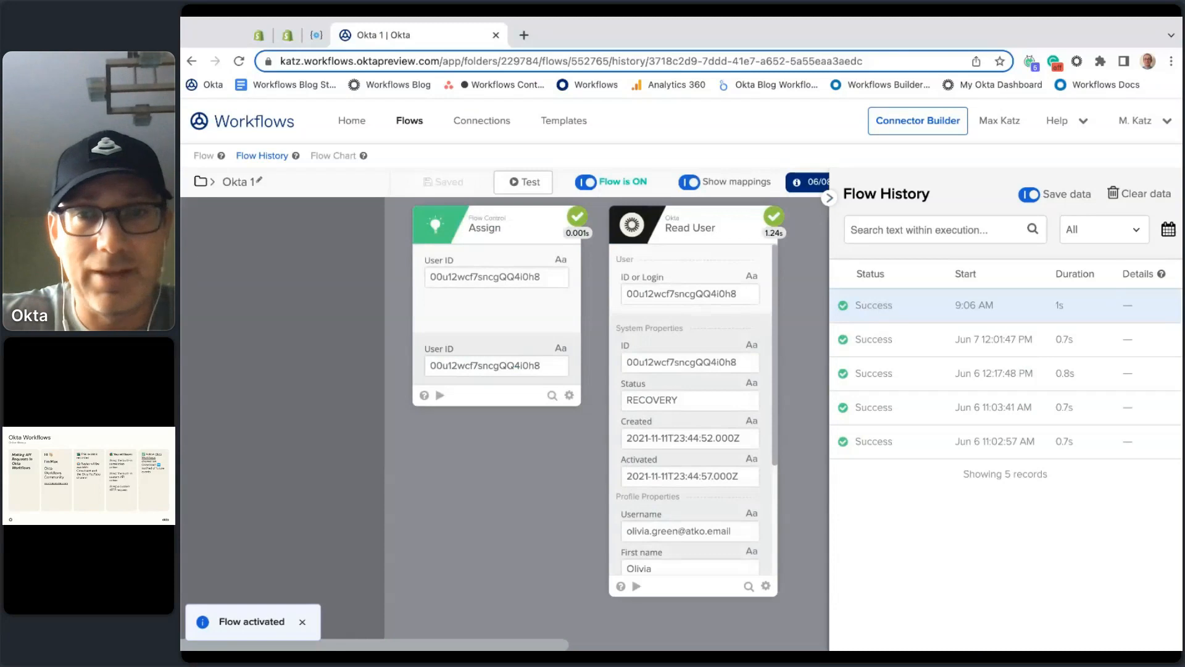
scroll(697, 396, "down", 3)
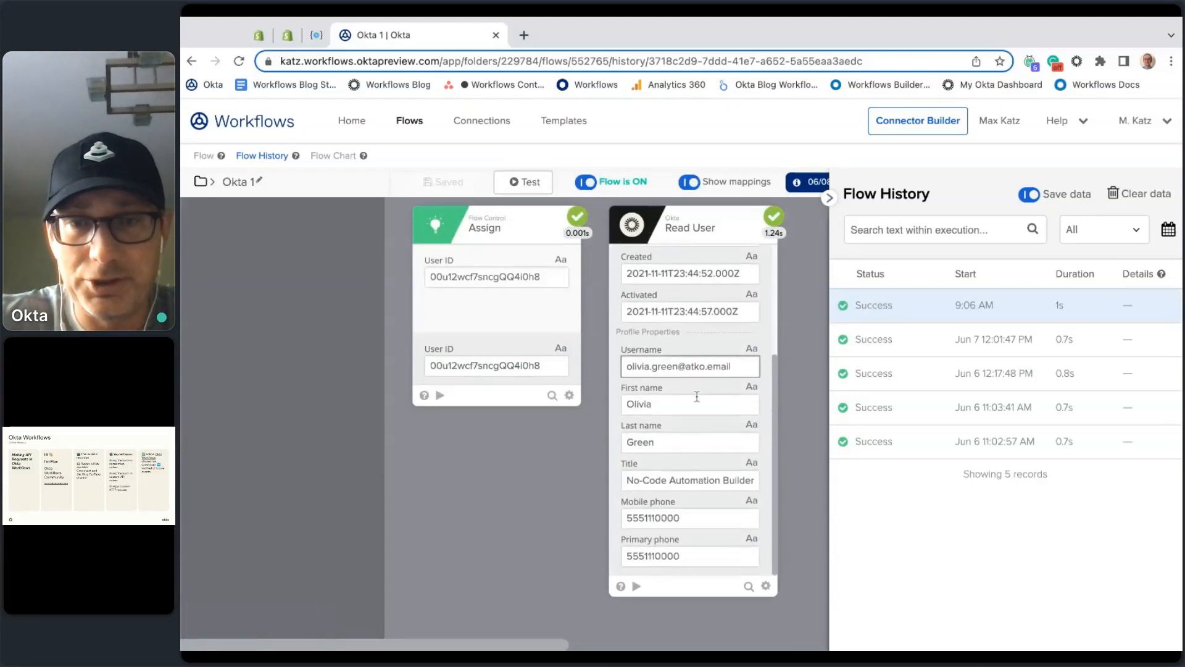
left_click(201, 157)
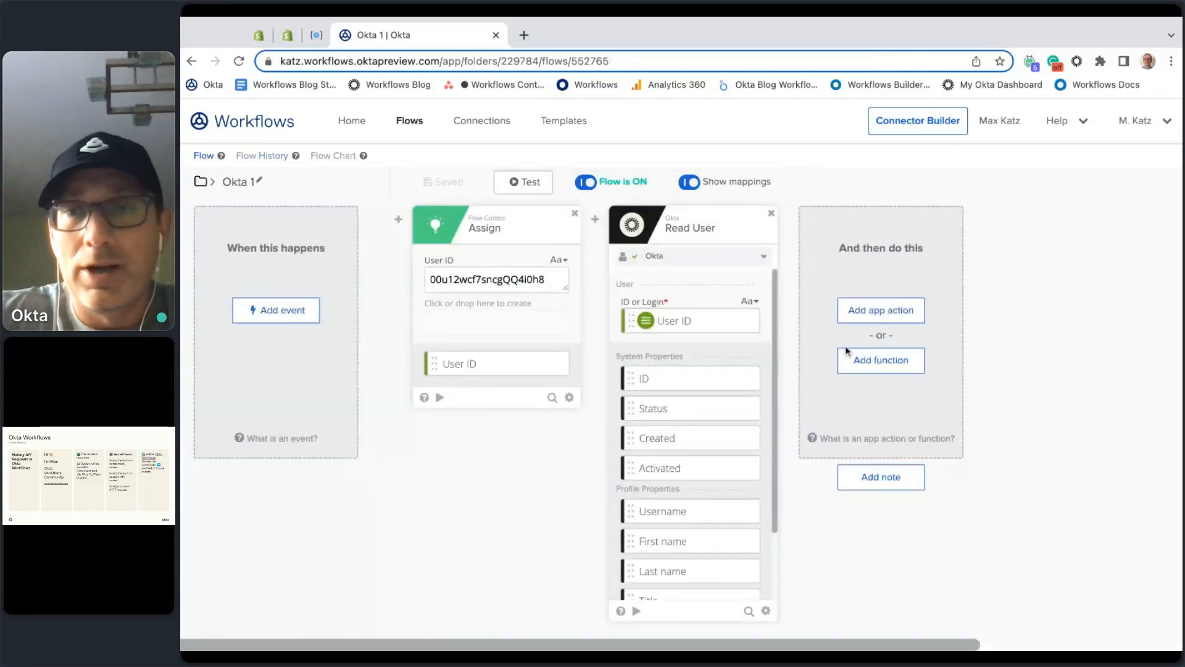
Browse the list of actions the Okta connector offers for a new app action, and close it without adding one
left_click(885, 320)
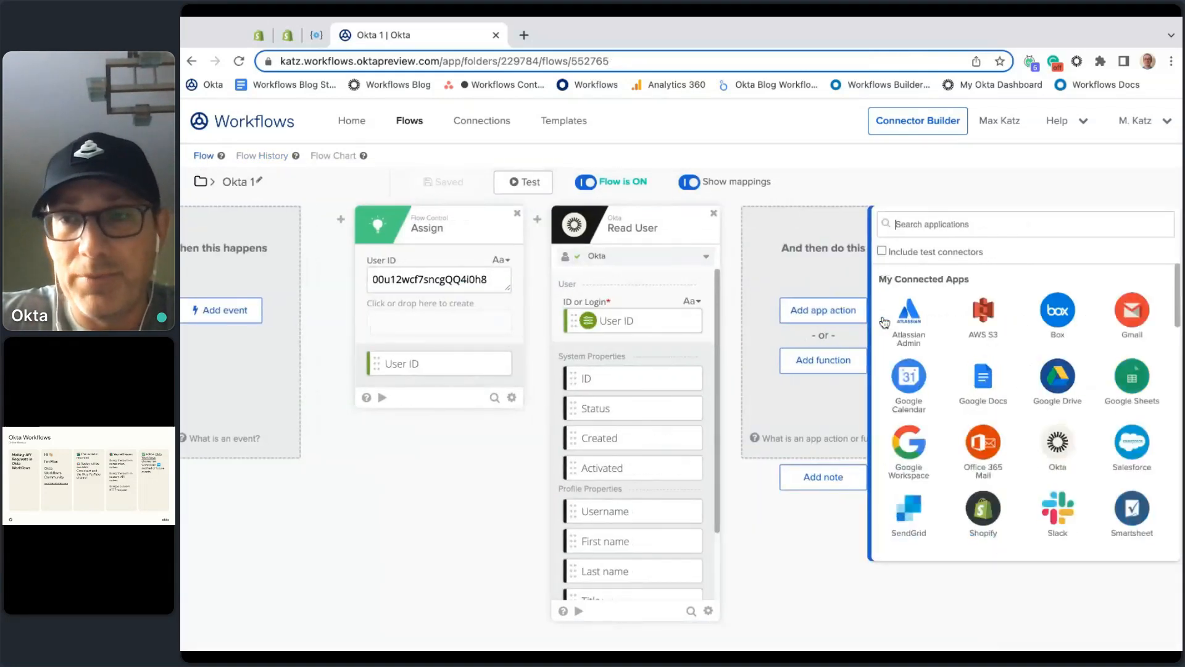
scroll(1049, 423, "down", 3)
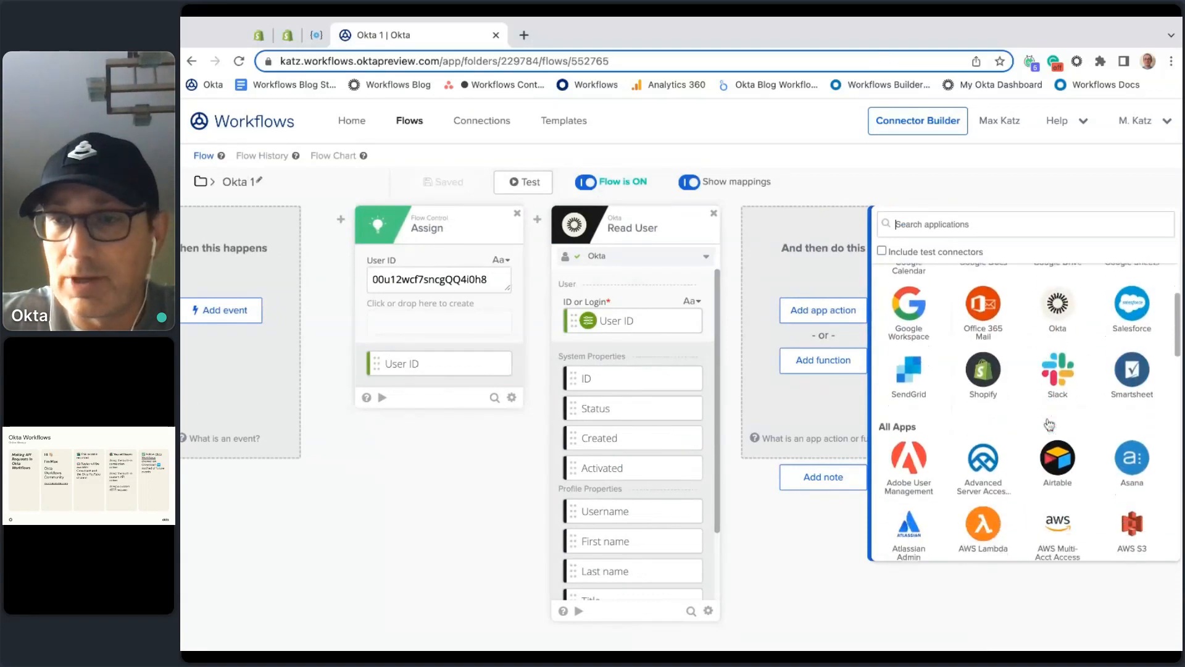
scroll(1048, 424, "up", 3)
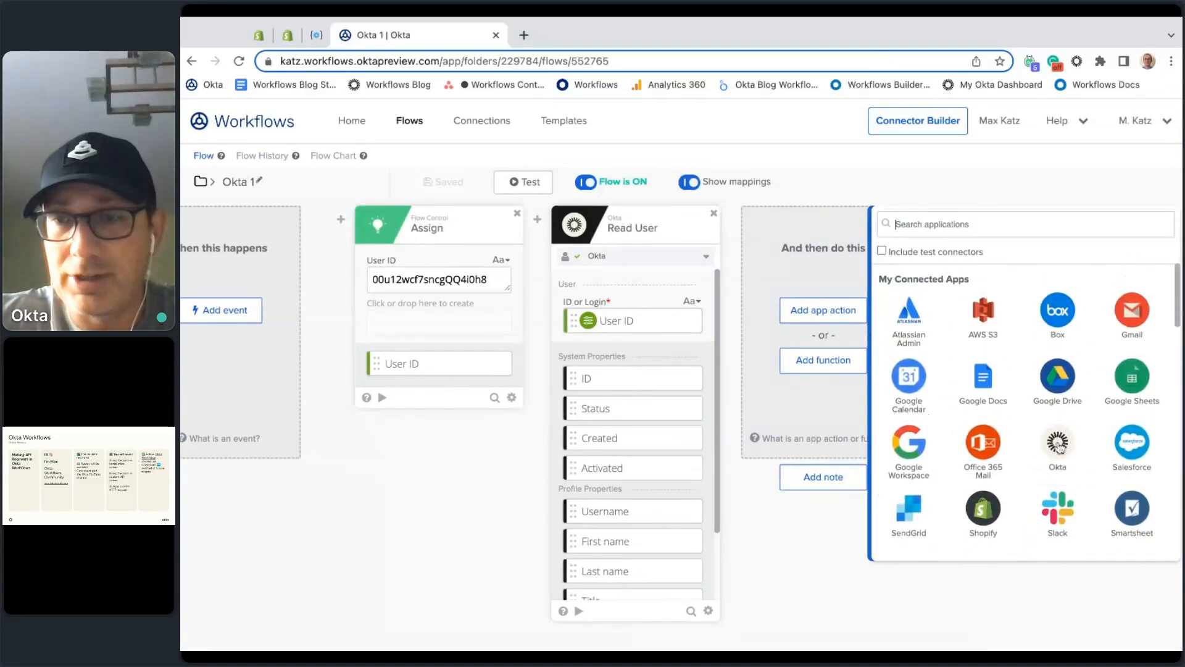
left_click(1060, 447)
scroll(987, 313, "down", 6)
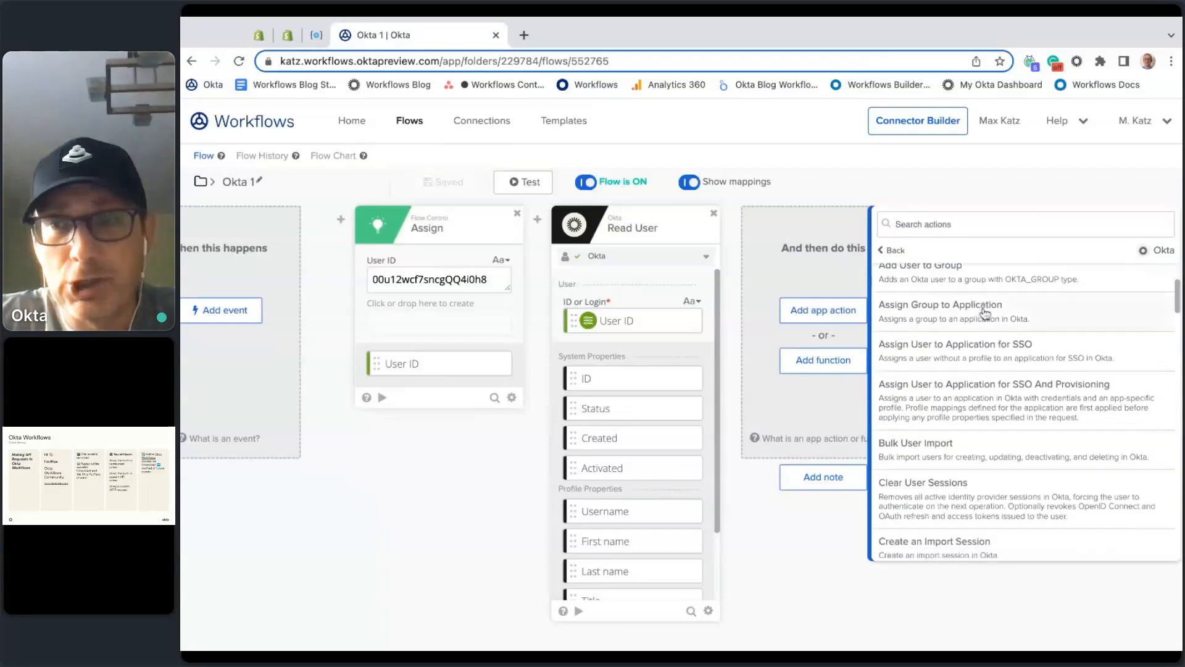
scroll(986, 313, "down", 10)
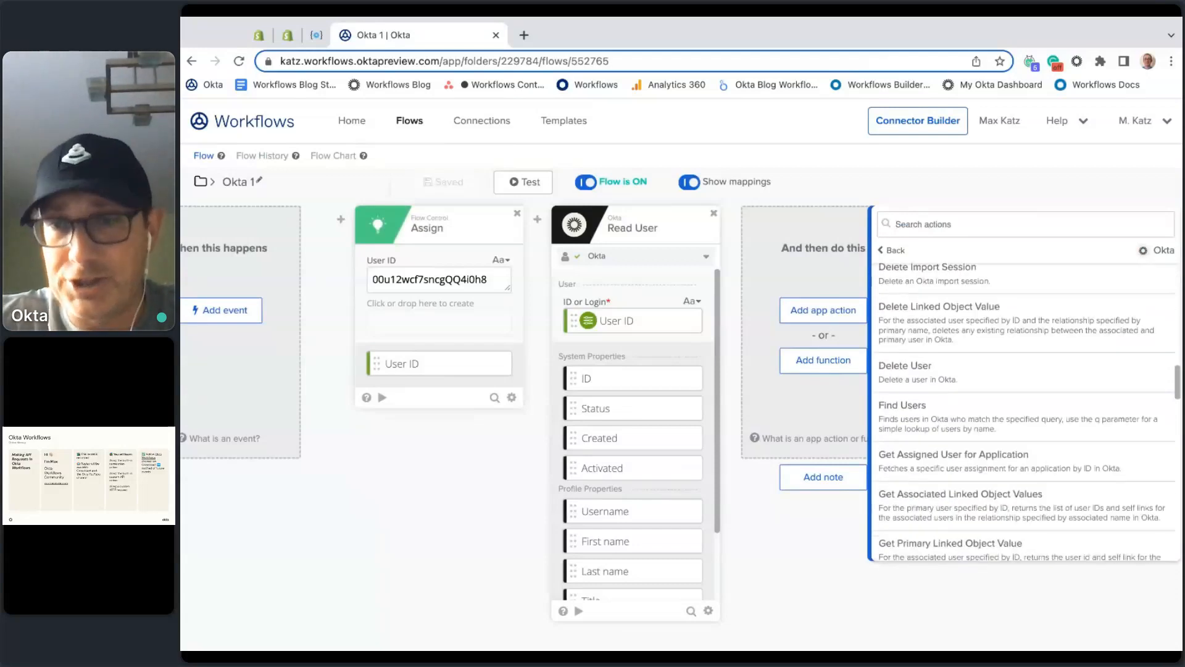
scroll(1024, 412, "down", 10)
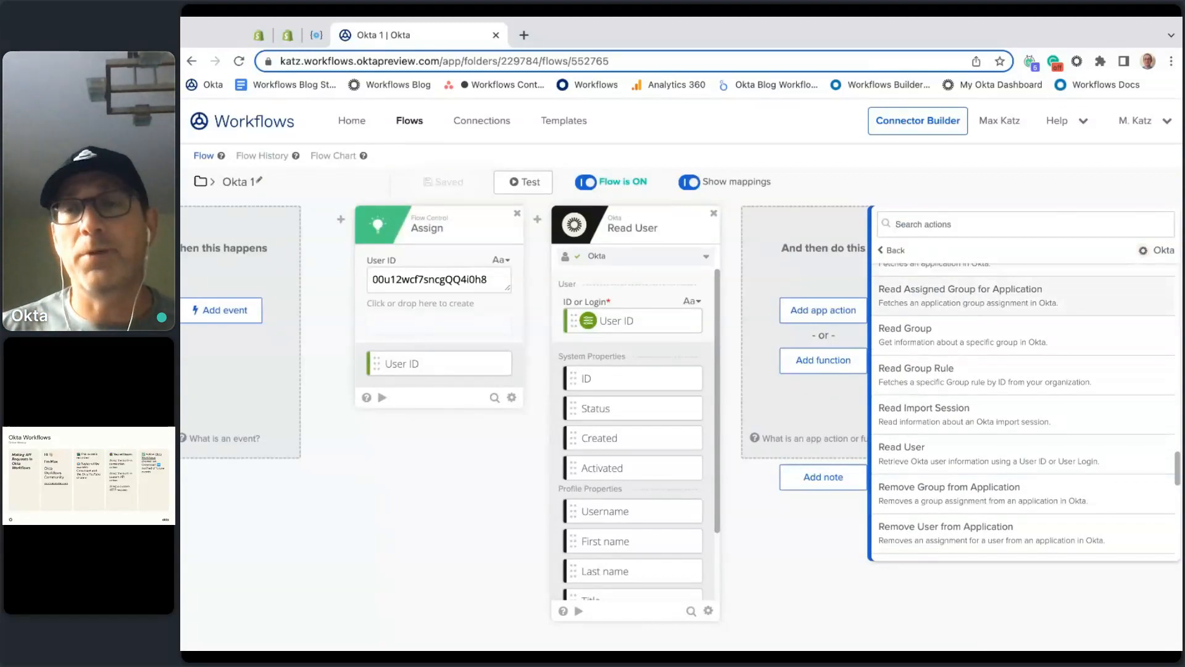
scroll(1025, 402, "down", 2)
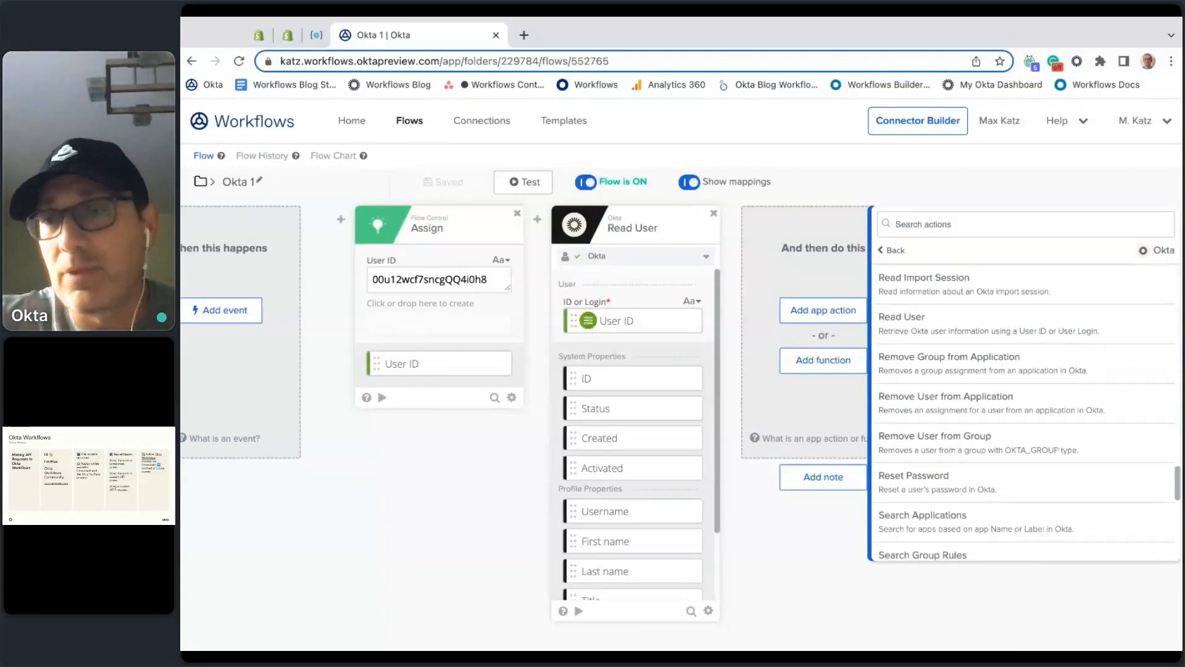
scroll(1024, 402, "down", 4)
left_click(785, 594)
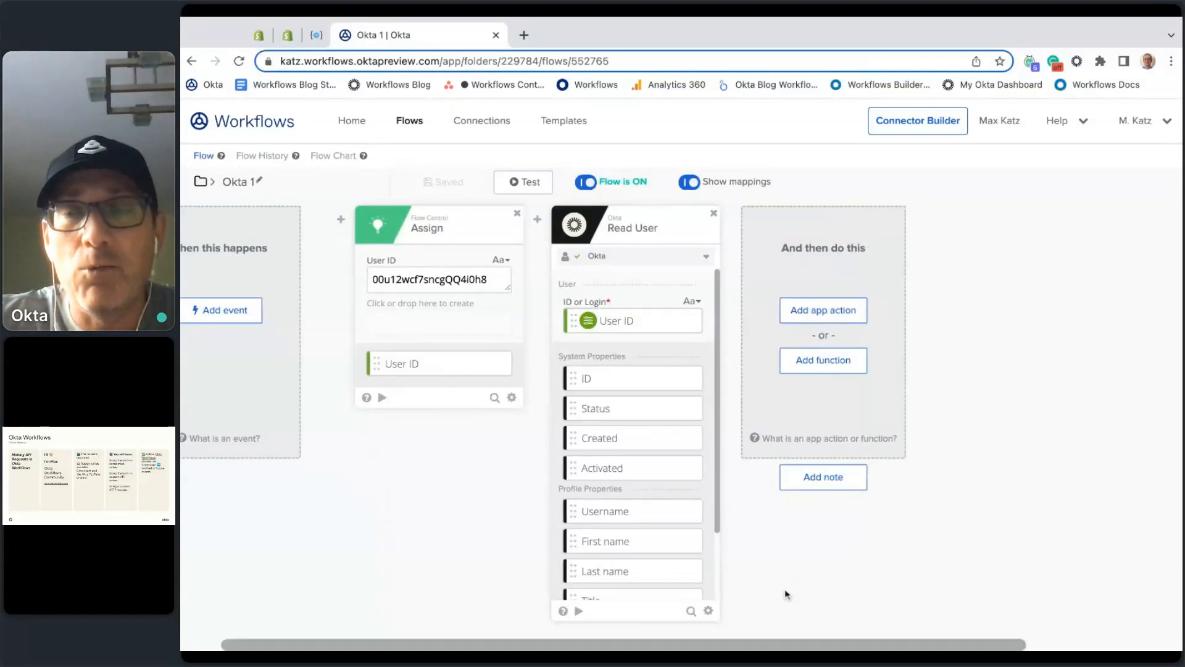
Look through the connected apps and all available app connectors for a new app action, and close the list
left_click(830, 313)
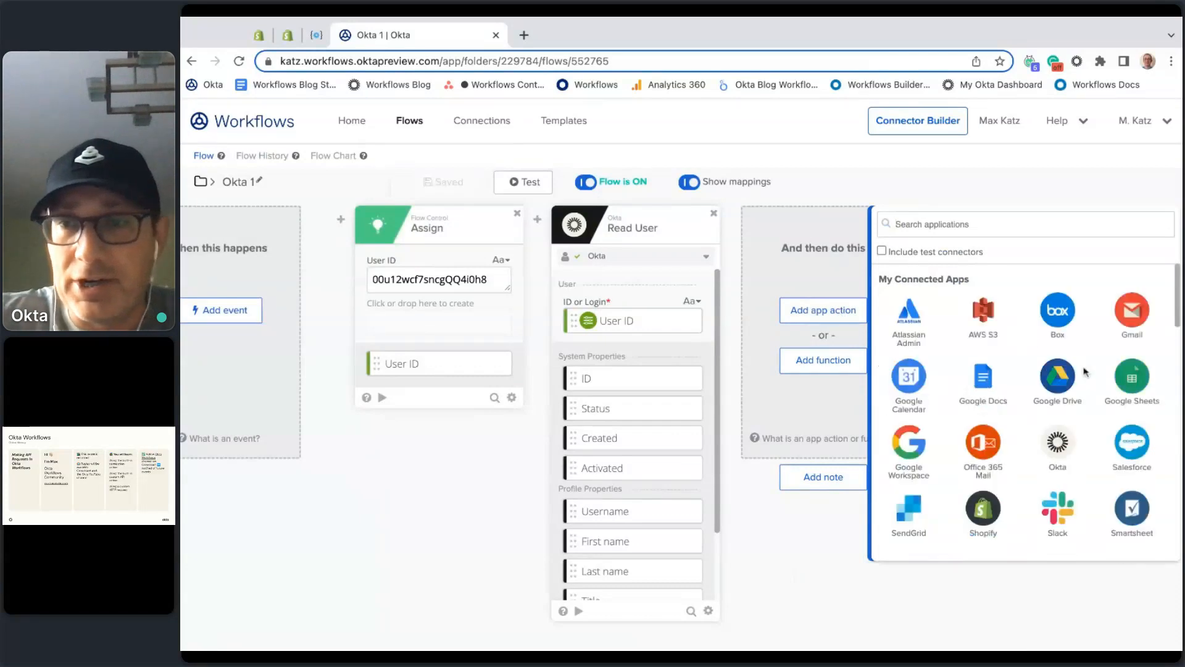
scroll(1084, 371, "down", 1)
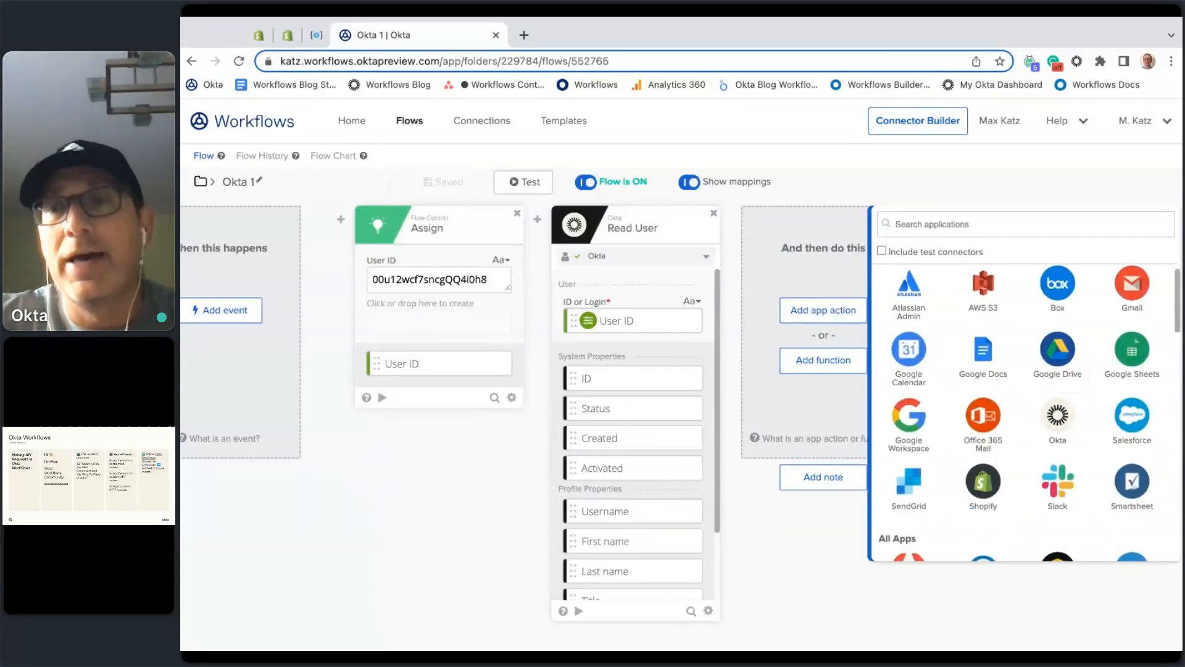
scroll(1074, 370, "down", 5)
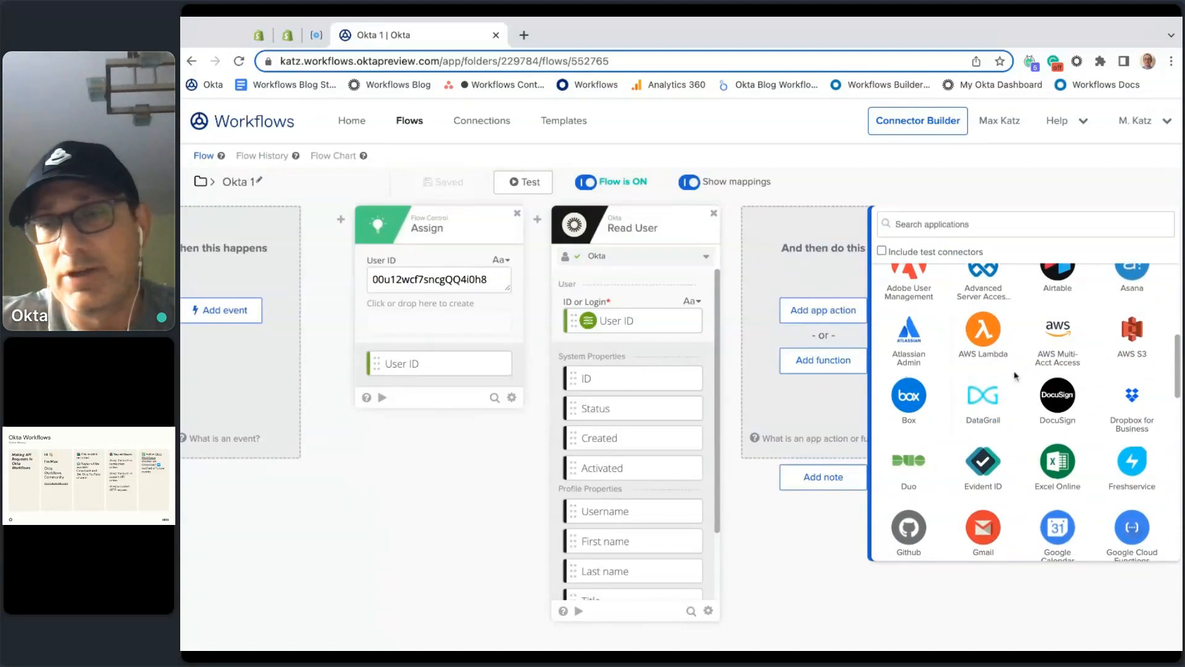
scroll(1015, 376, "up", 4)
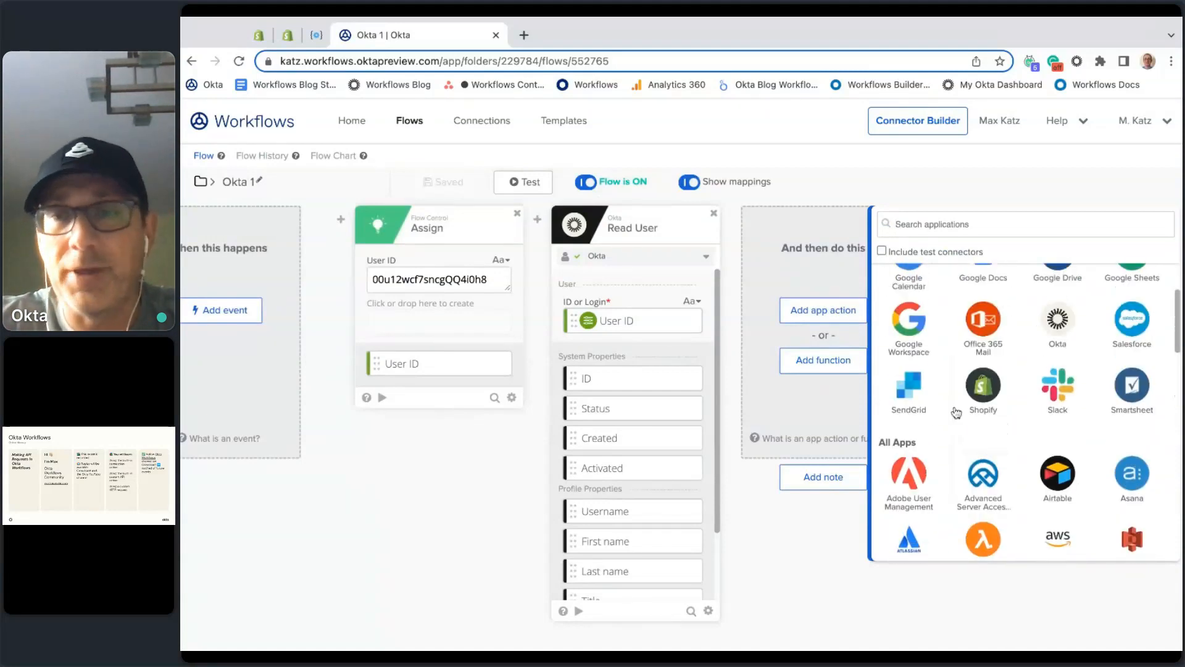
left_click(804, 581)
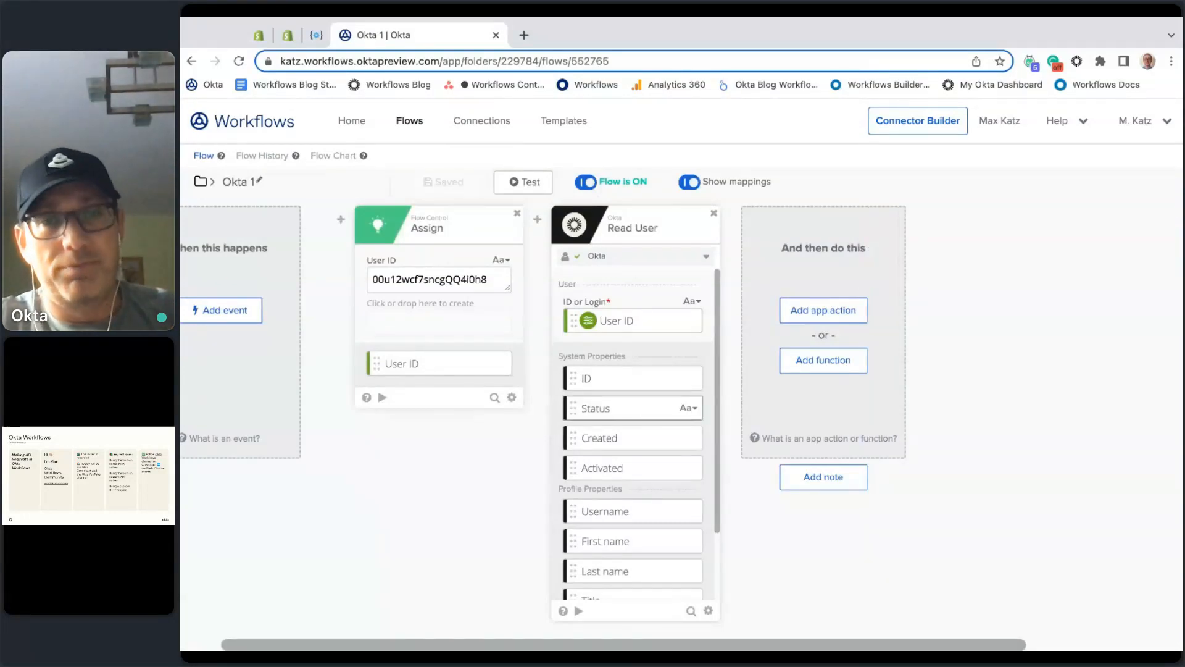
Reselect the Okta connection on the Read User card, keep its default fields, and save the flow
left_click(705, 256)
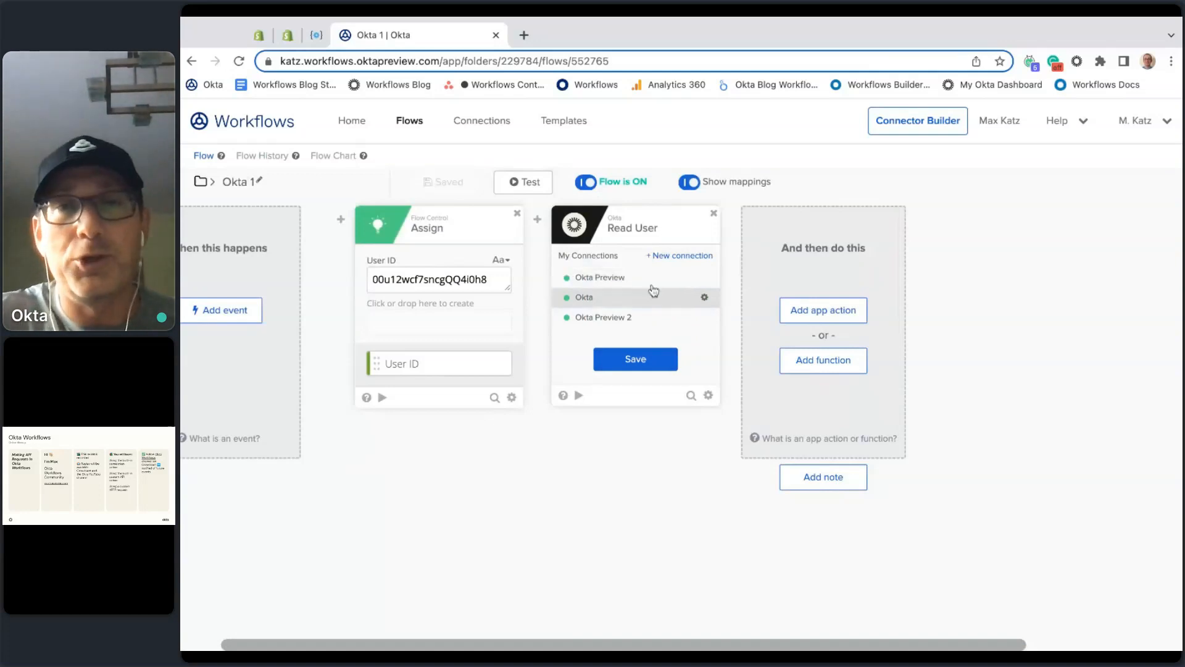
left_click(651, 361)
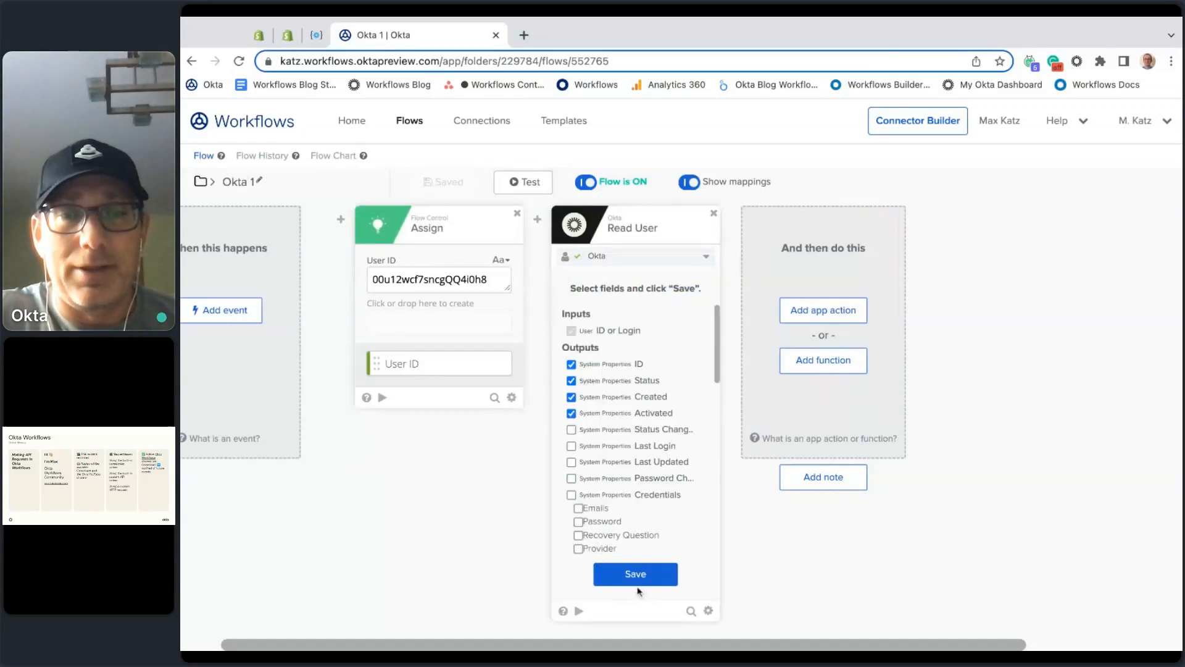
left_click(637, 575)
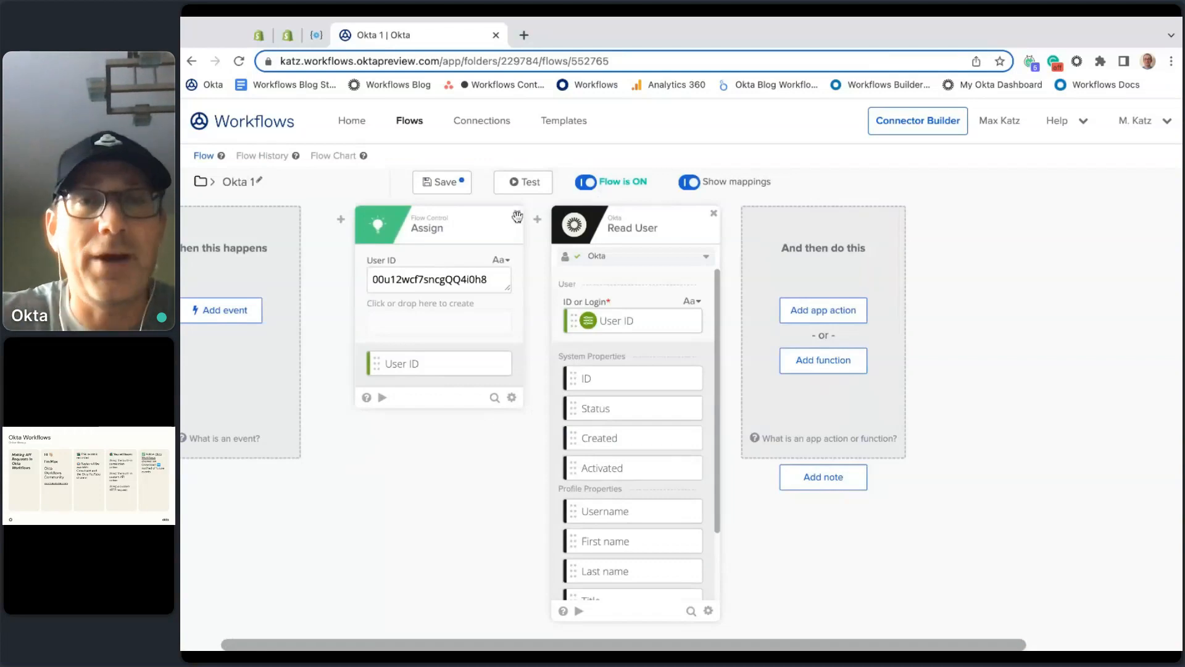
left_click(442, 182)
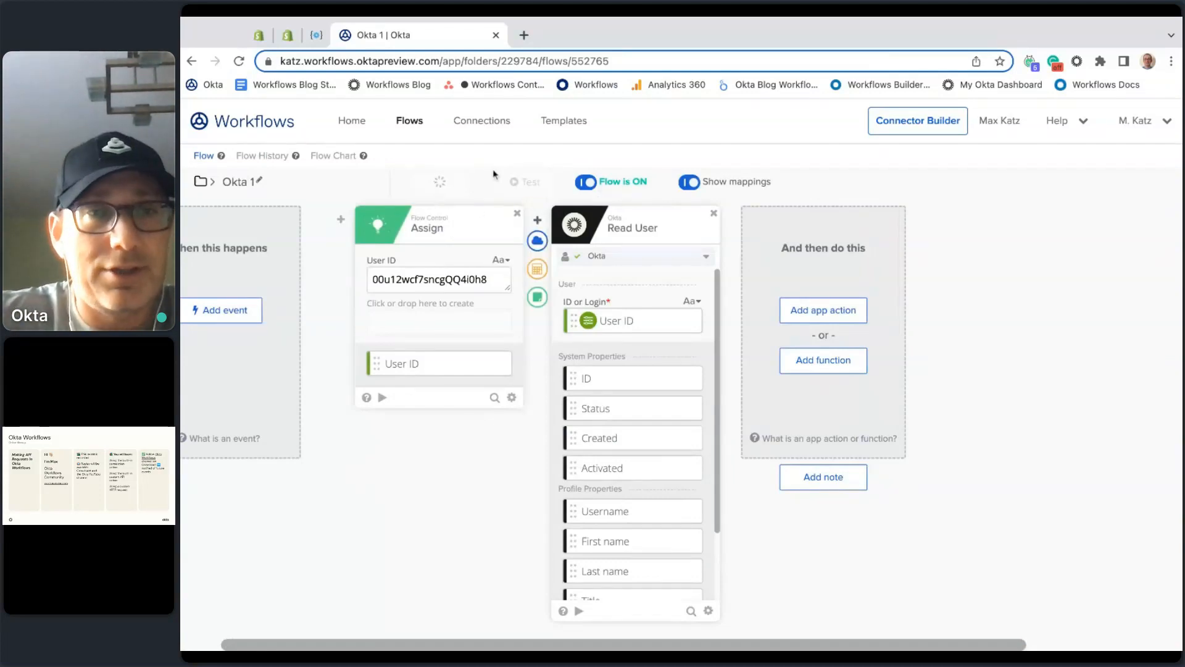
Open the Okta 2 flow, browse the Okta connector's actions as far as Custom API Action, and close the list without adding one
left_click(414, 123)
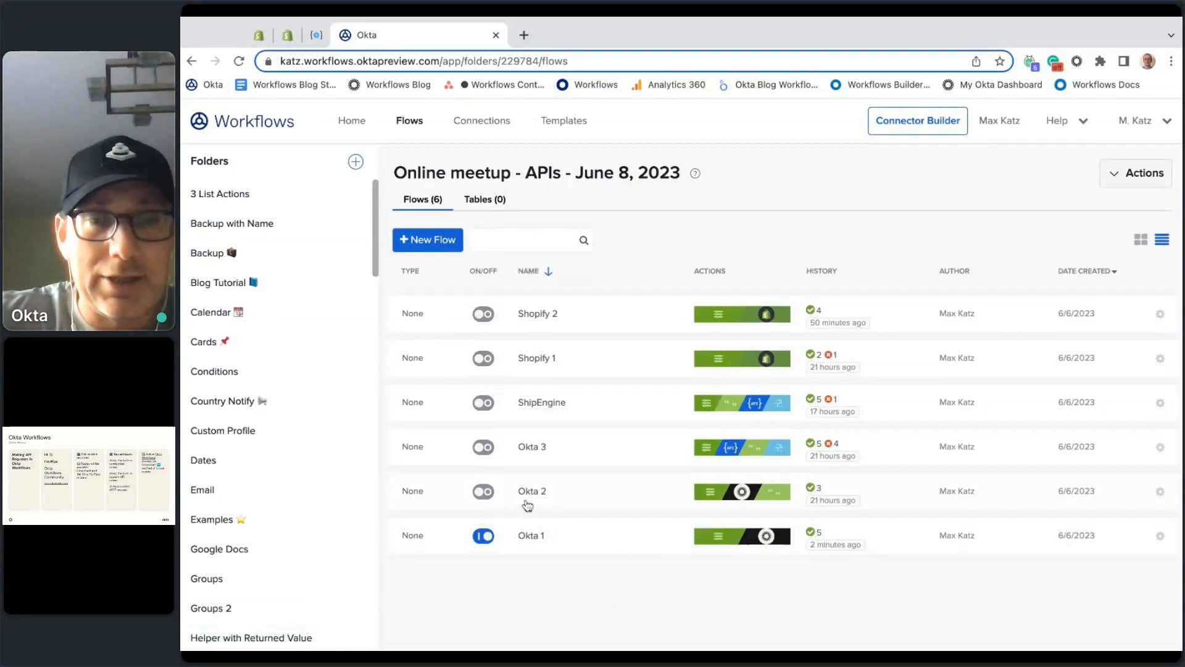
left_click(529, 492)
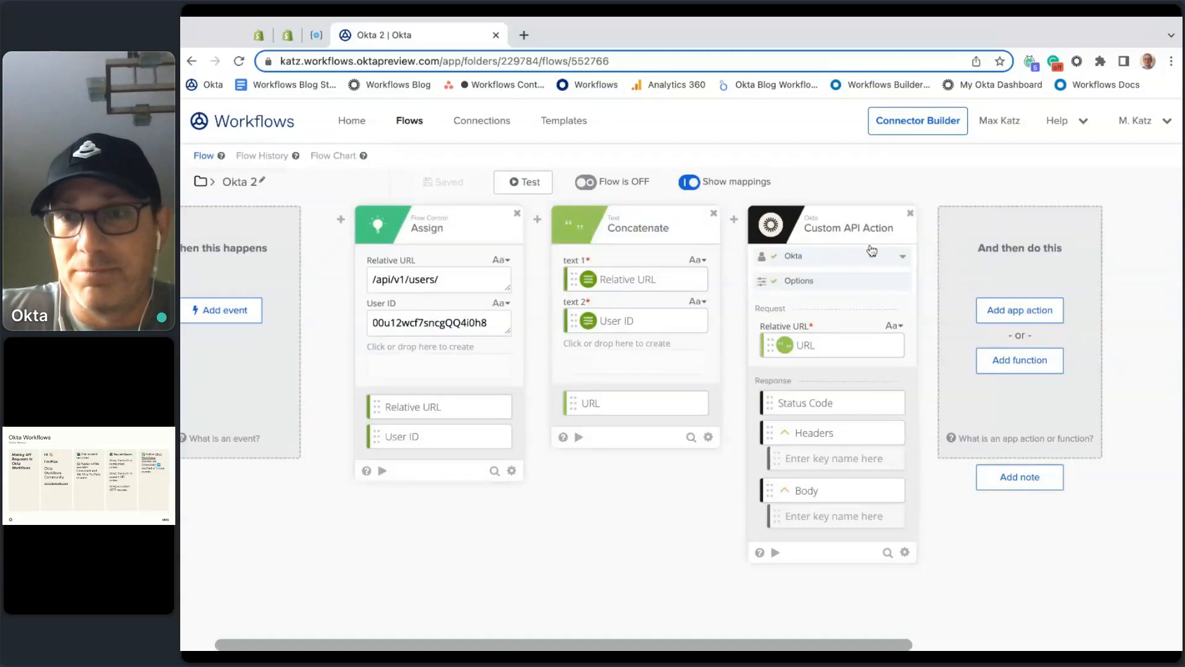
left_click(1018, 316)
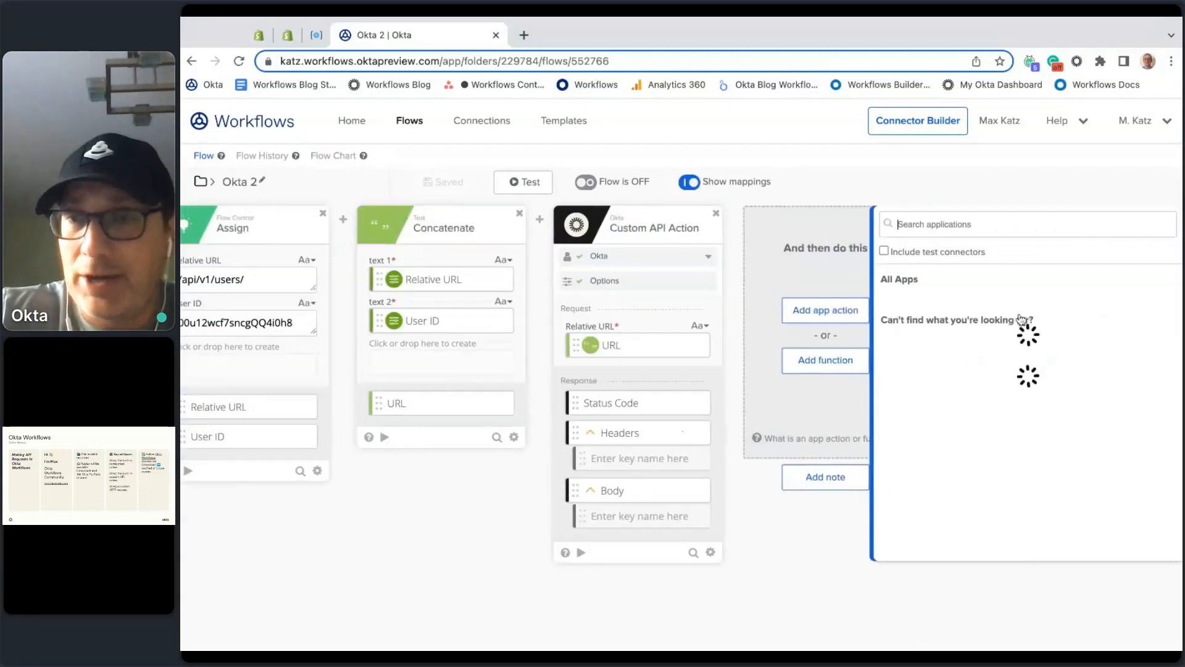
left_click(1068, 431)
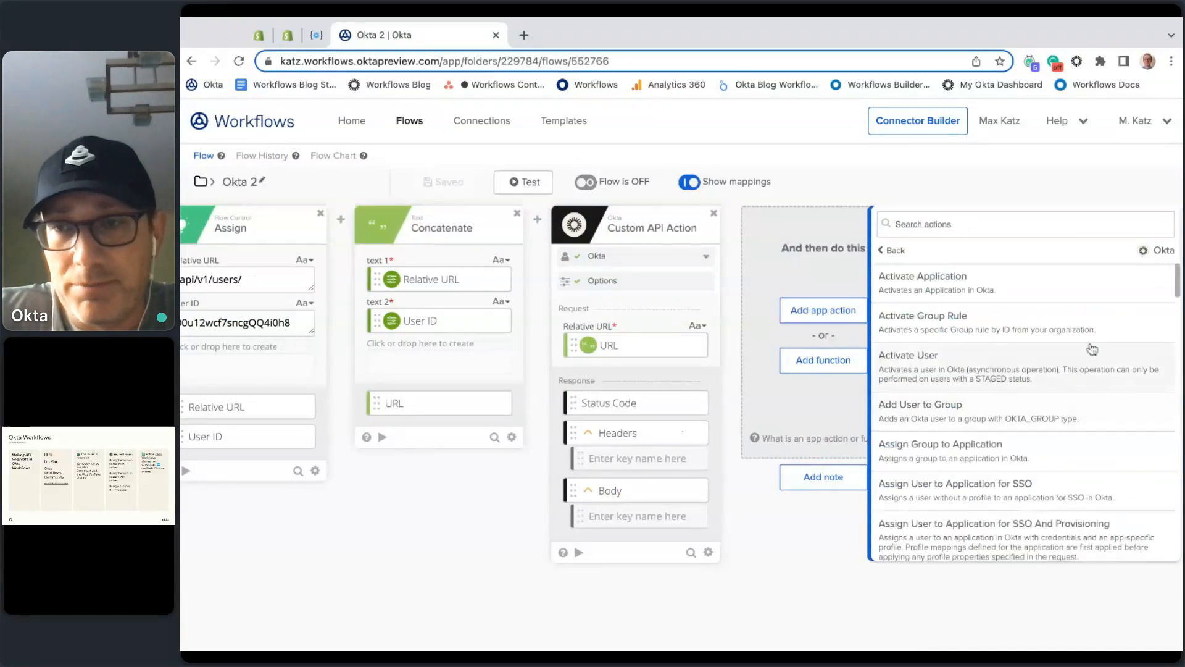
scroll(1043, 293, "down", 5)
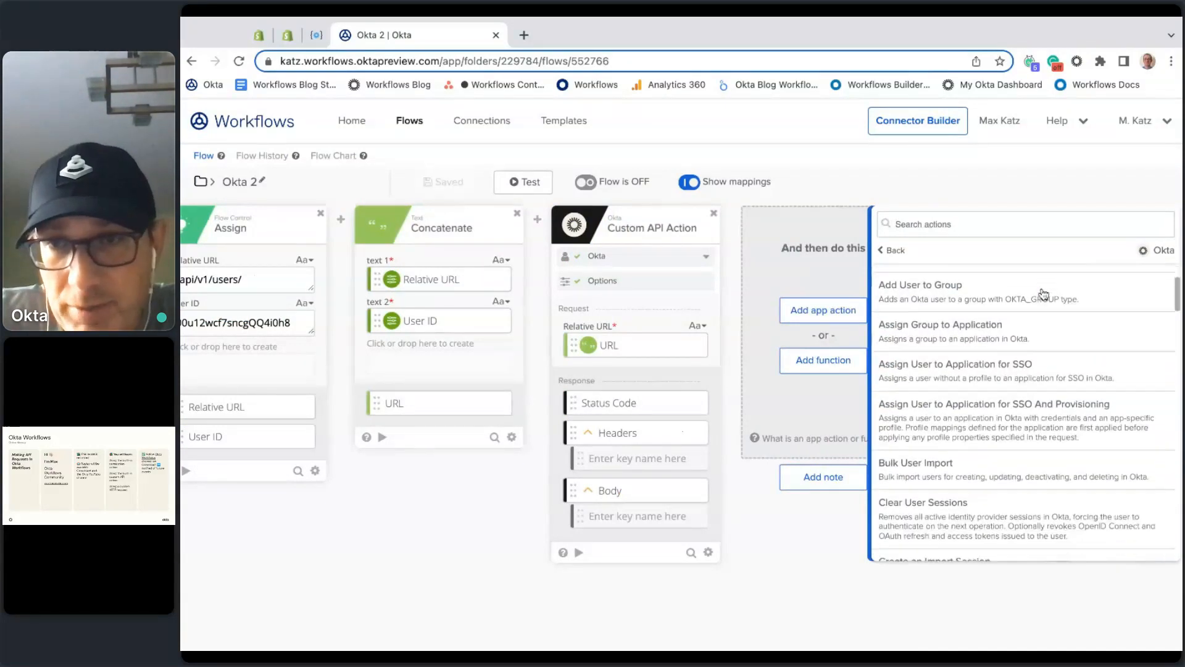
scroll(1044, 293, "down", 10)
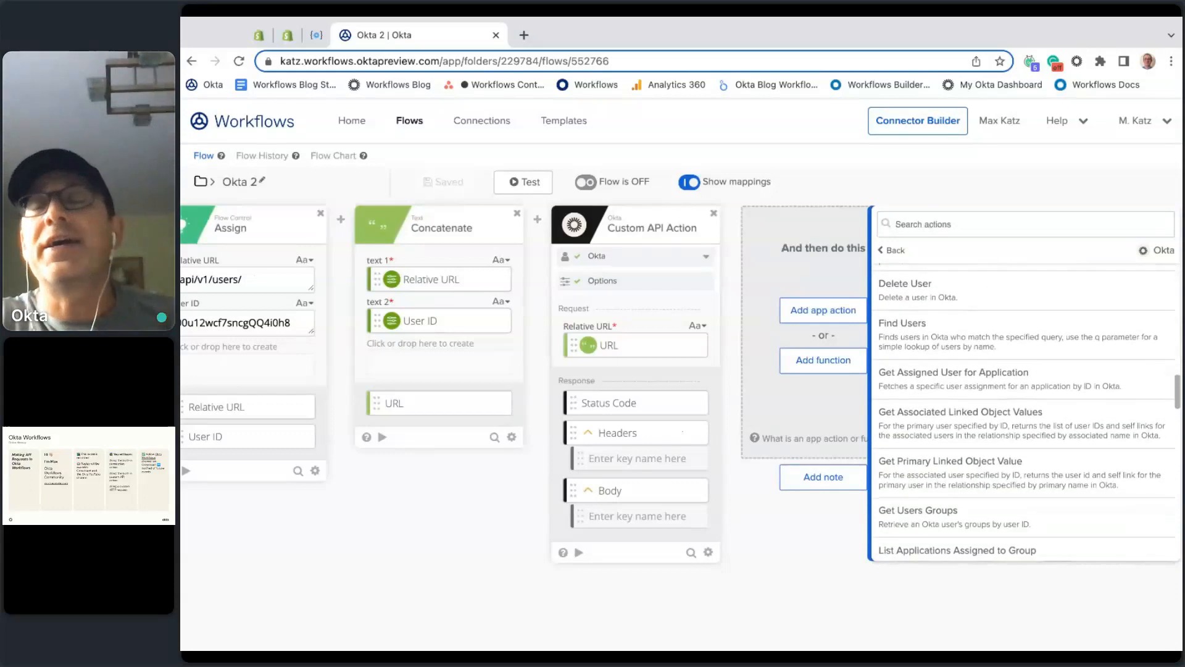
scroll(1024, 414, "down", 8)
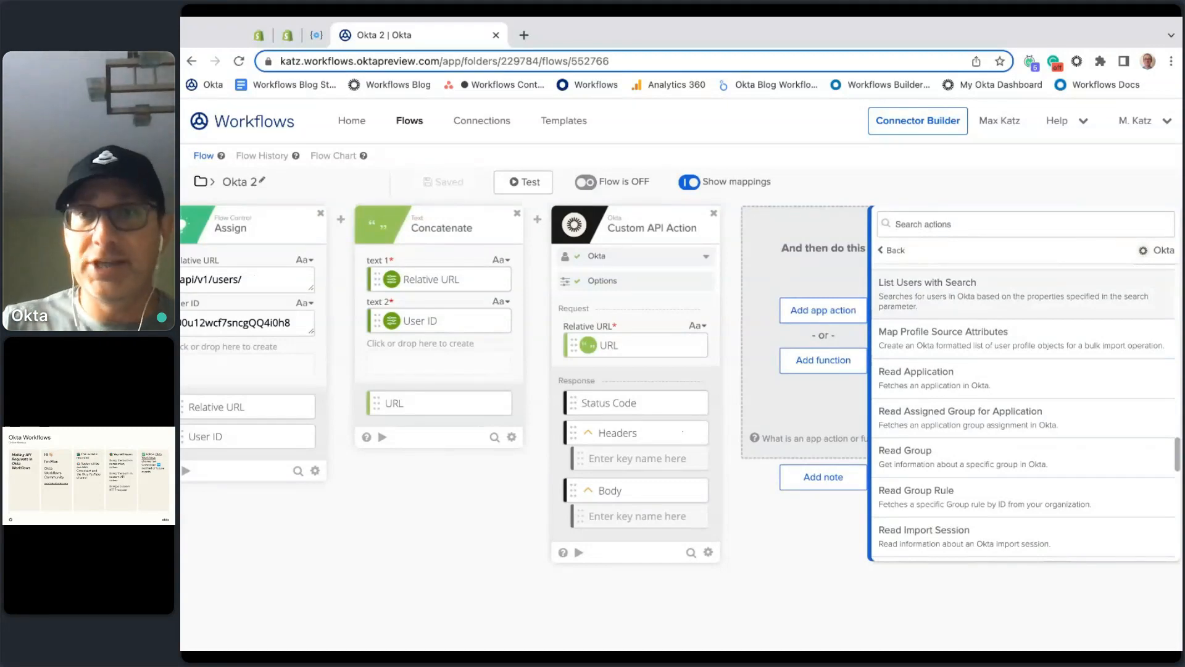
scroll(1028, 327, "down", 7)
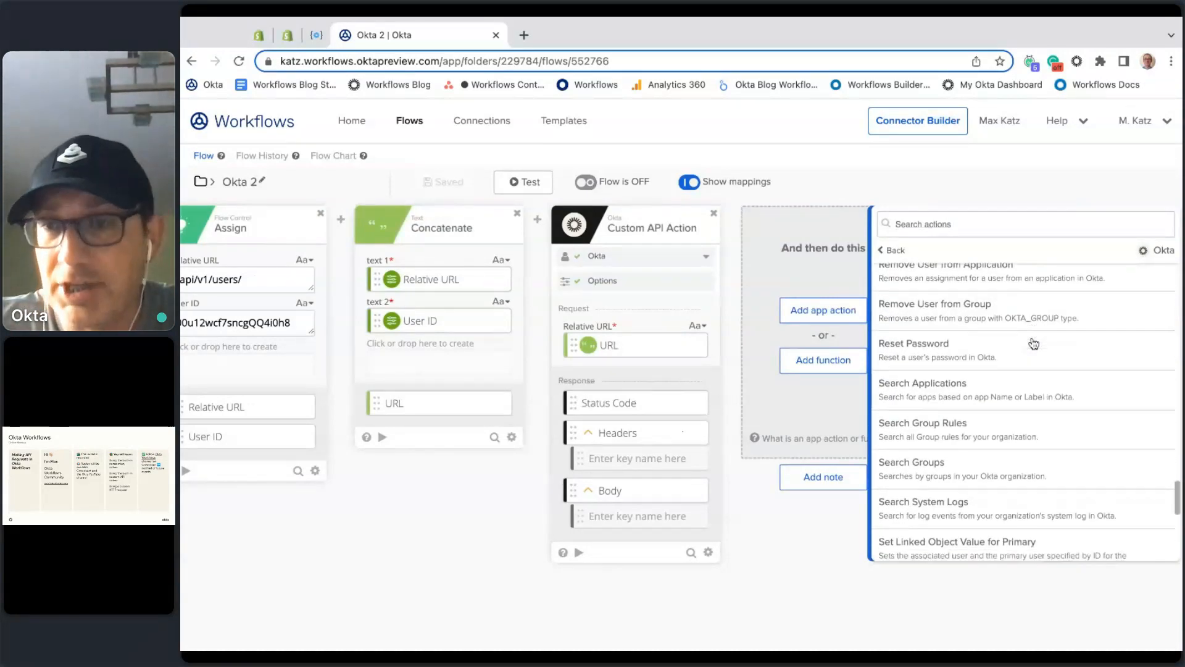
scroll(1030, 371, "up", 15)
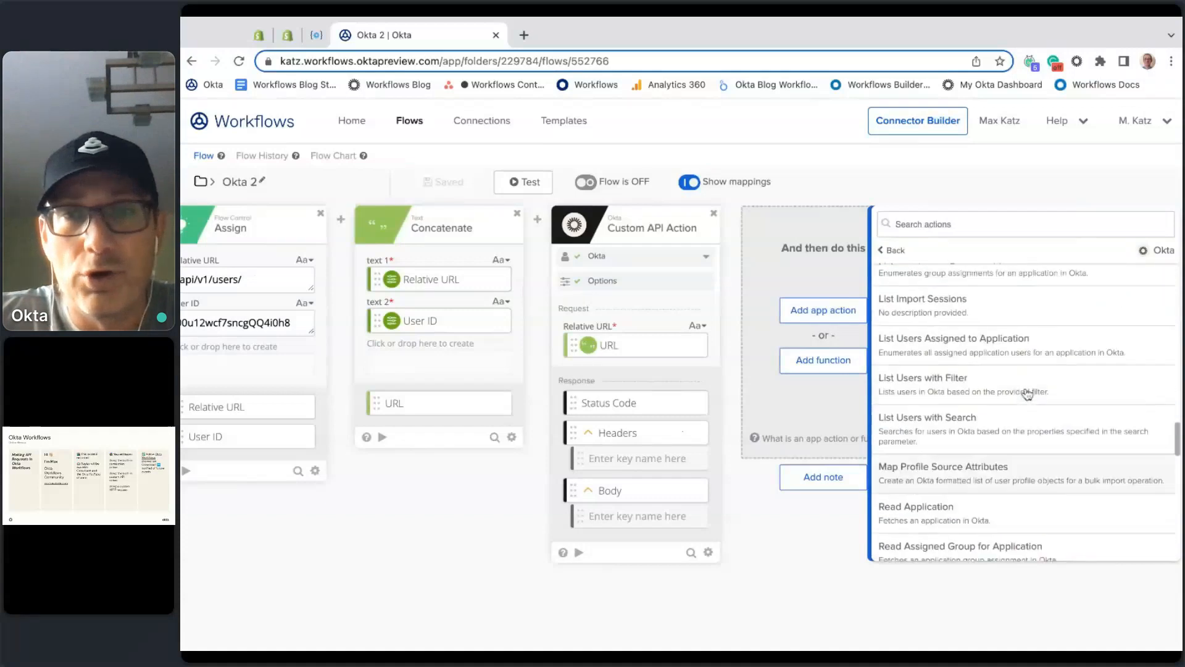
scroll(1028, 394, "up", 5)
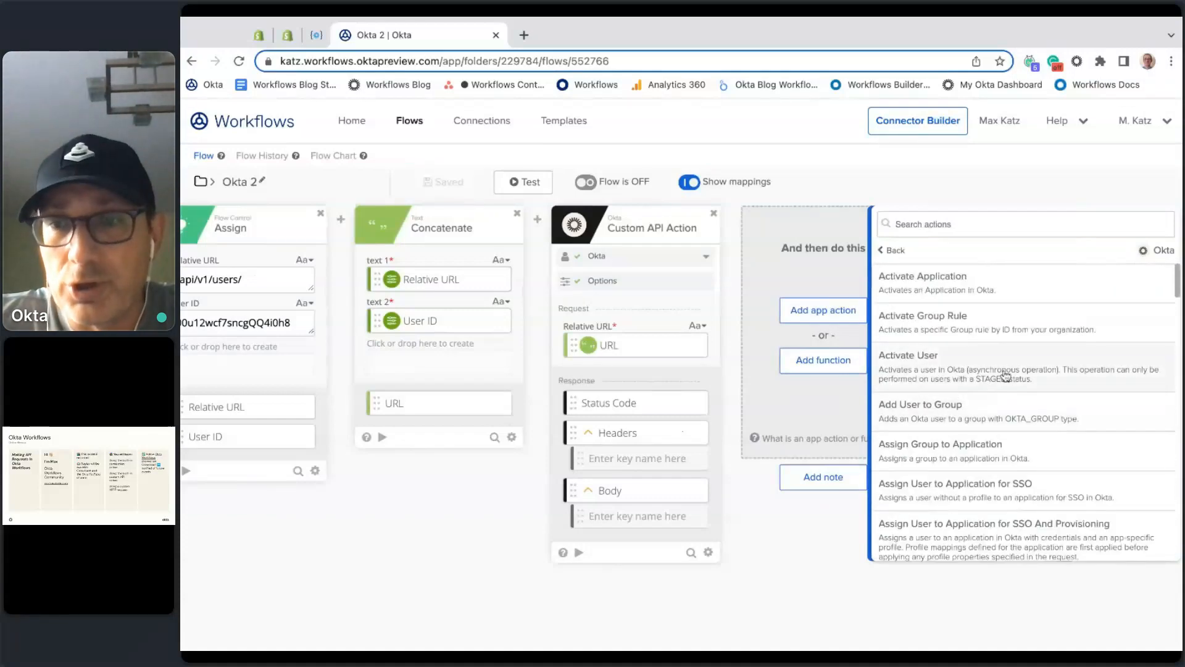
scroll(1017, 371, "down", 2)
scroll(1016, 371, "down", 4)
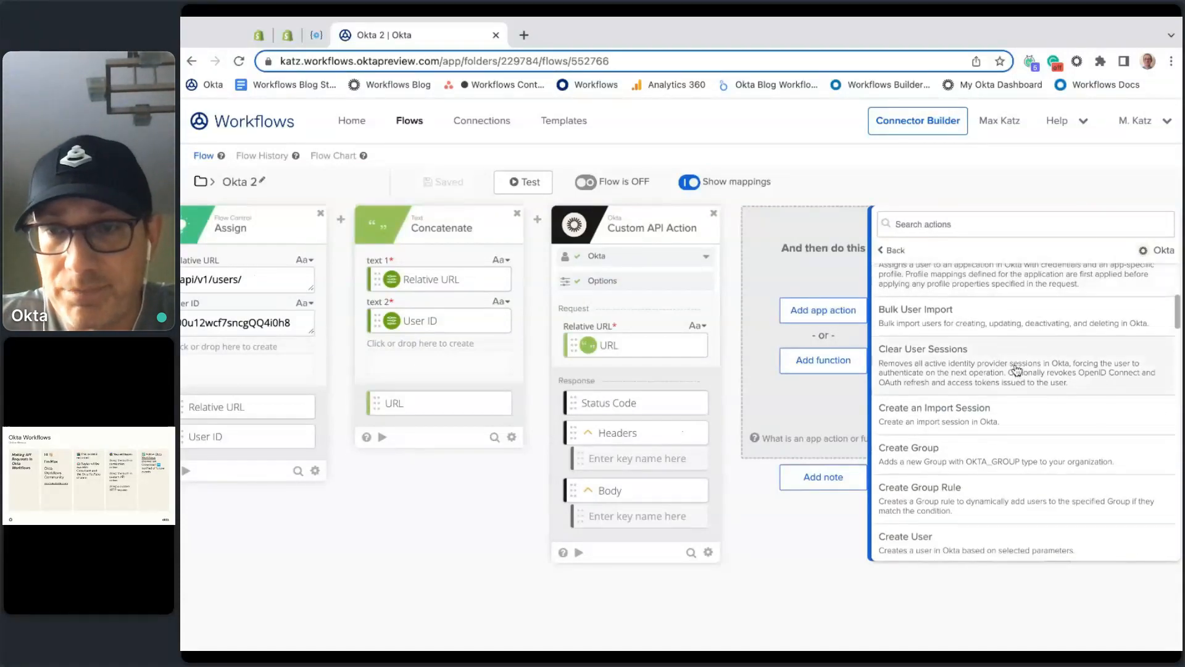
scroll(969, 423, "down", 3)
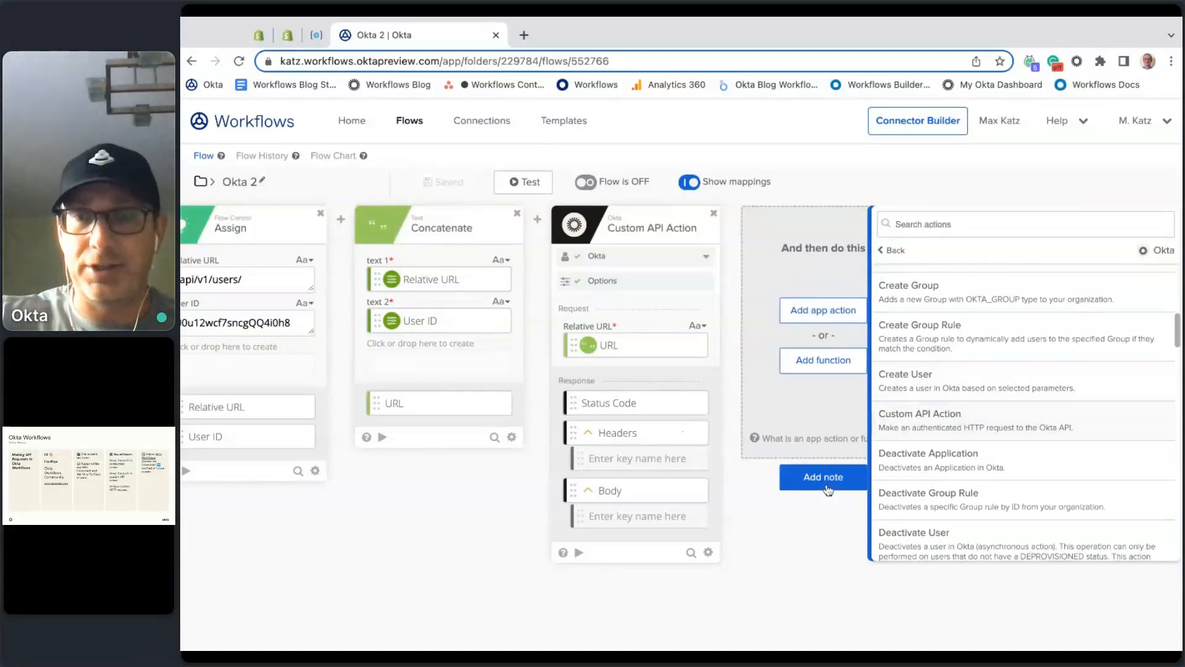
left_click(803, 503)
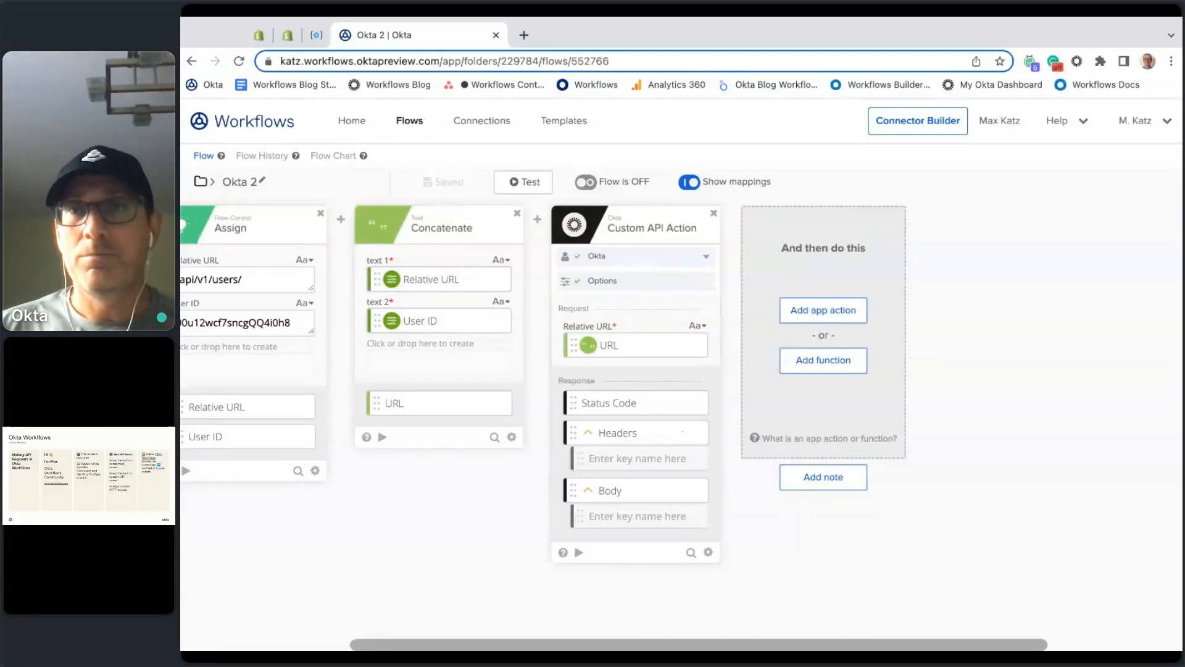
Run the whole Okta 2 flow and inspect the full URL output of the Concatenate card in its execution history
scroll(466, 569, "left", 2)
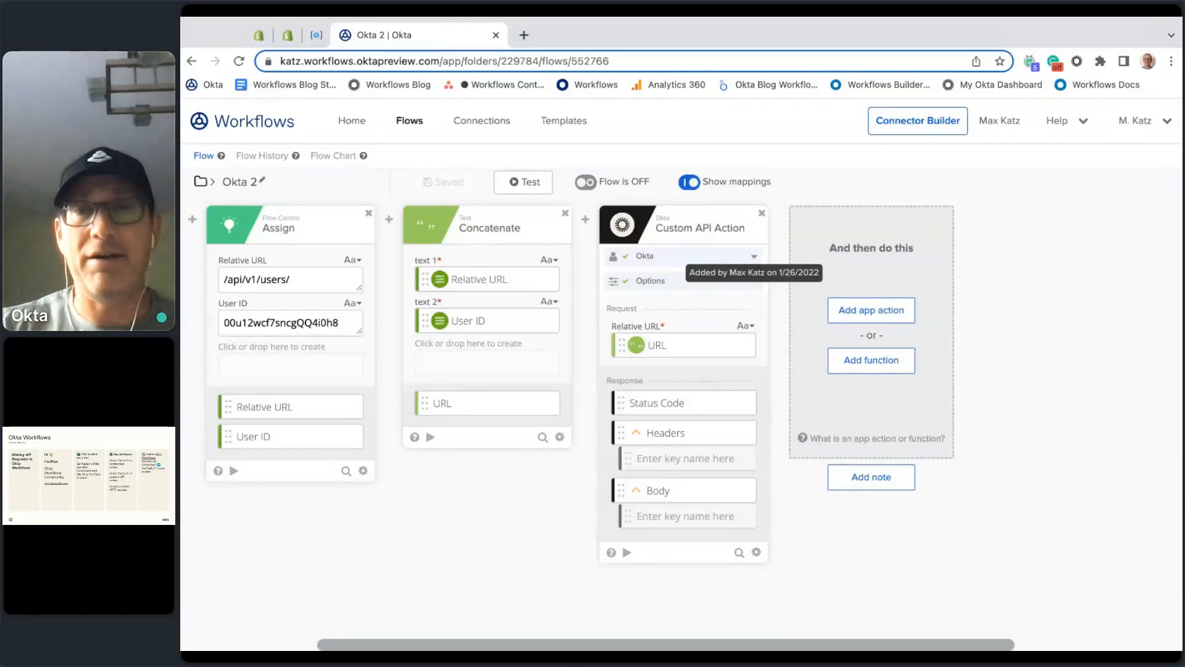
left_click(537, 188)
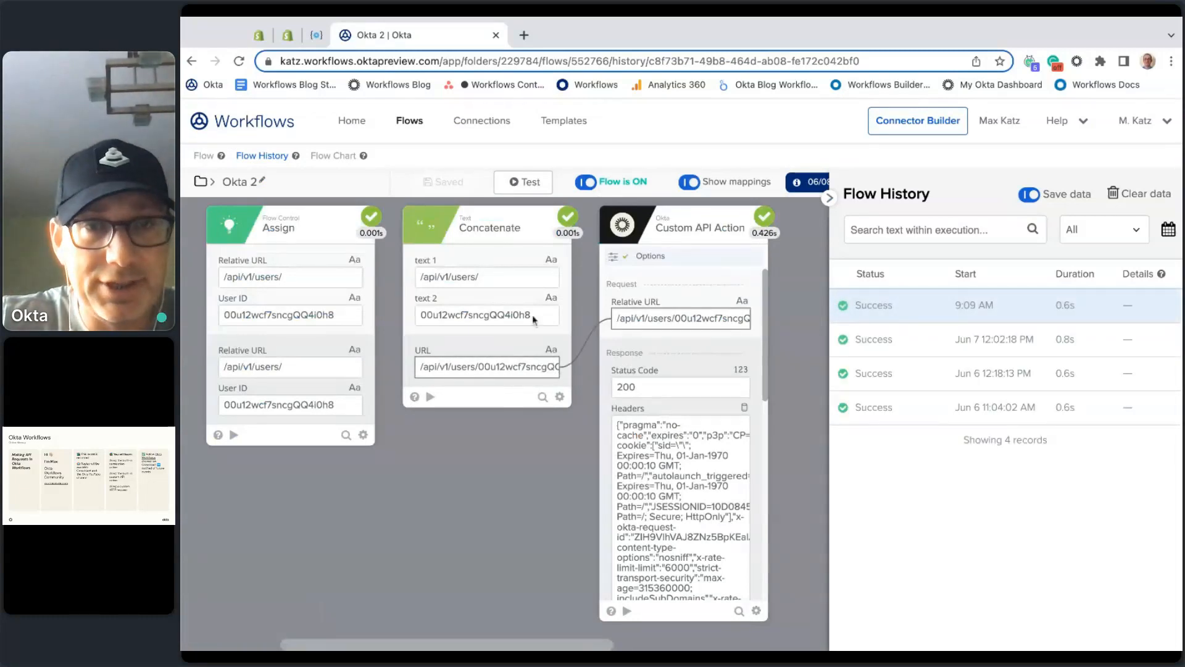
left_click(548, 371)
left_click_drag(588, 209, 430, 205)
left_click(497, 240)
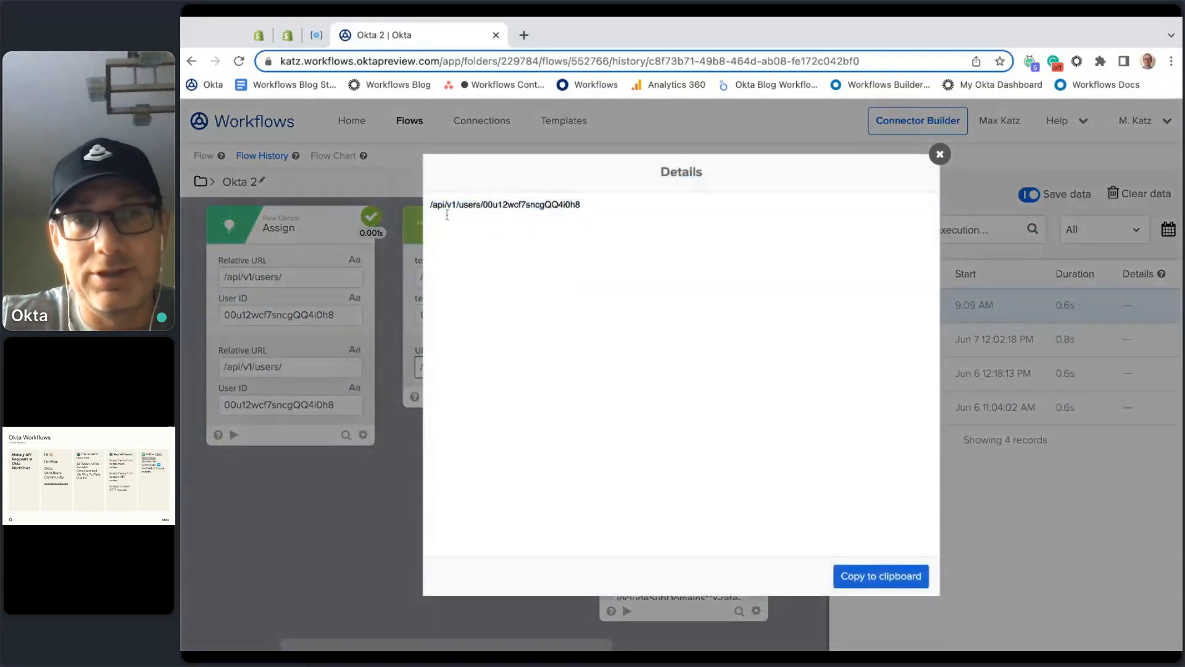
left_click(939, 154)
Review the Custom API Action's response headers and the full details of its Body output, and return to the flow editor
scroll(710, 425, "down", 3)
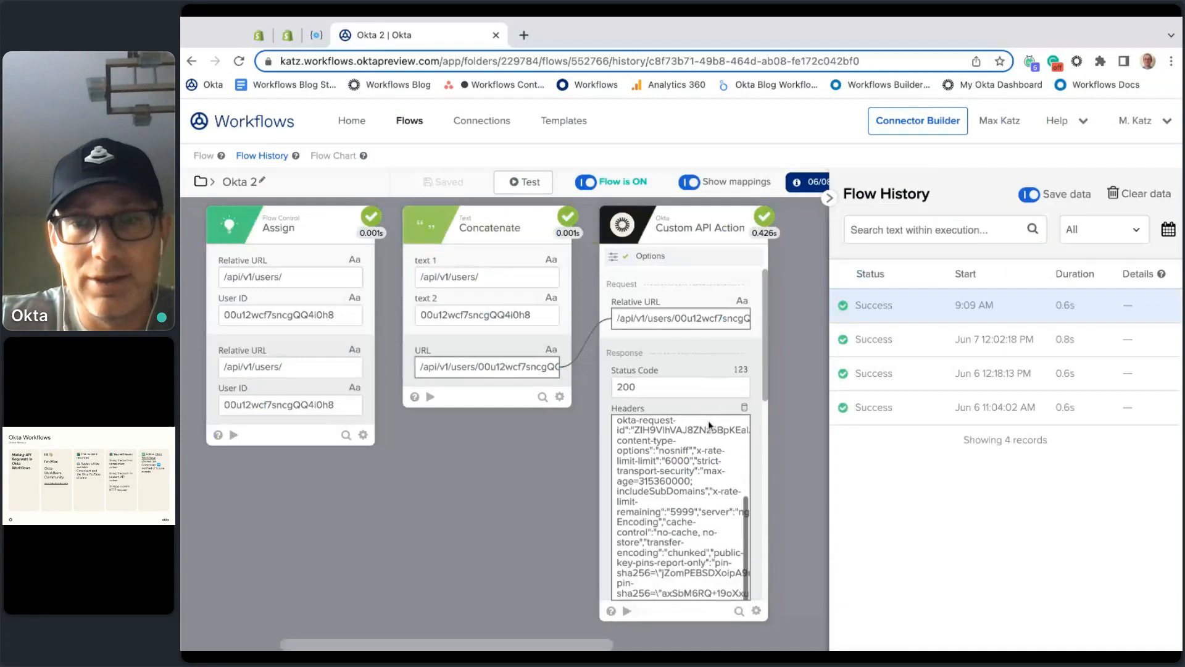
scroll(752, 421, "down", 5)
scroll(758, 427, "down", 4)
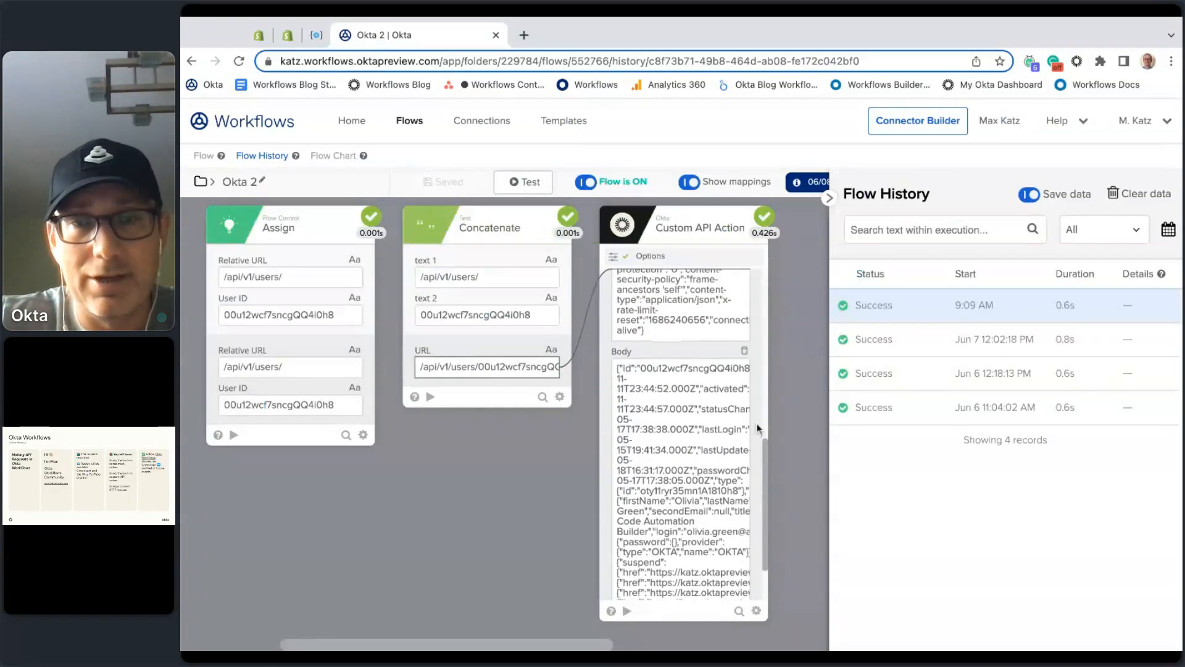
left_click(741, 297)
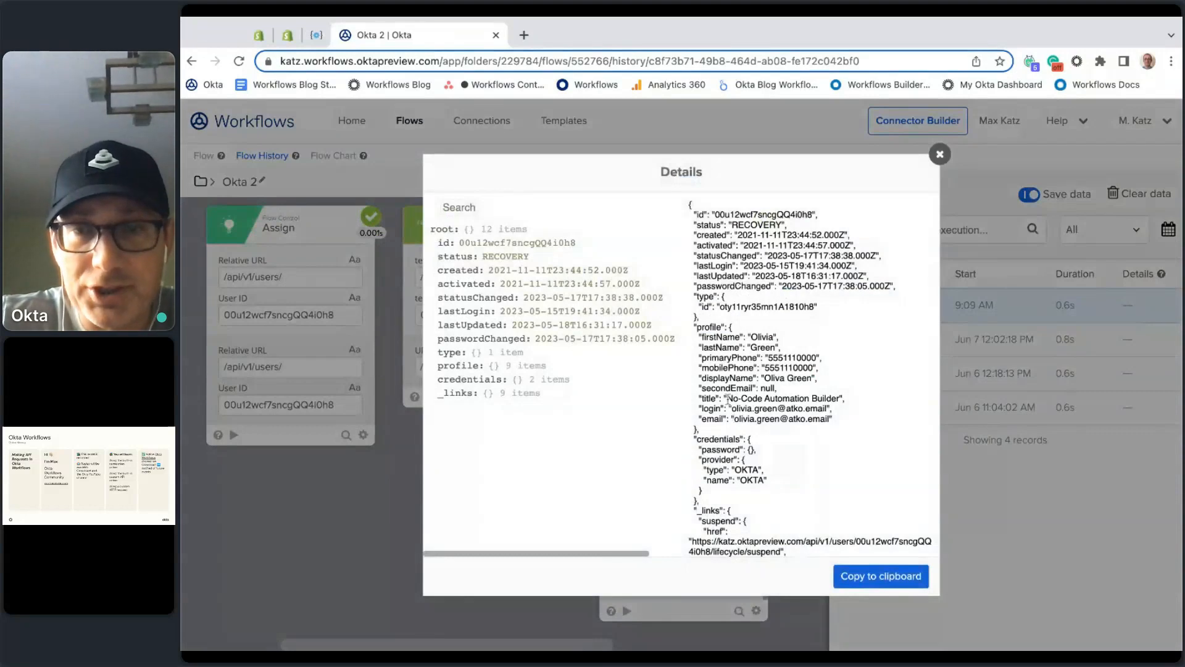
left_click_drag(730, 398, 833, 420)
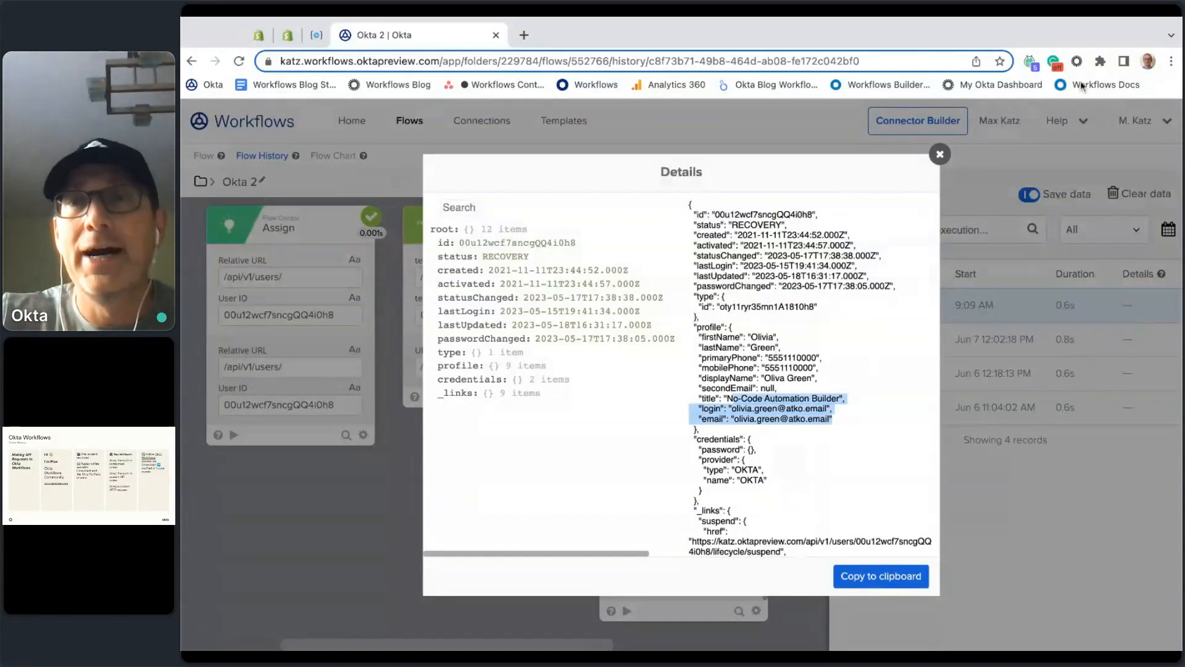
left_click(938, 161)
left_click(939, 159)
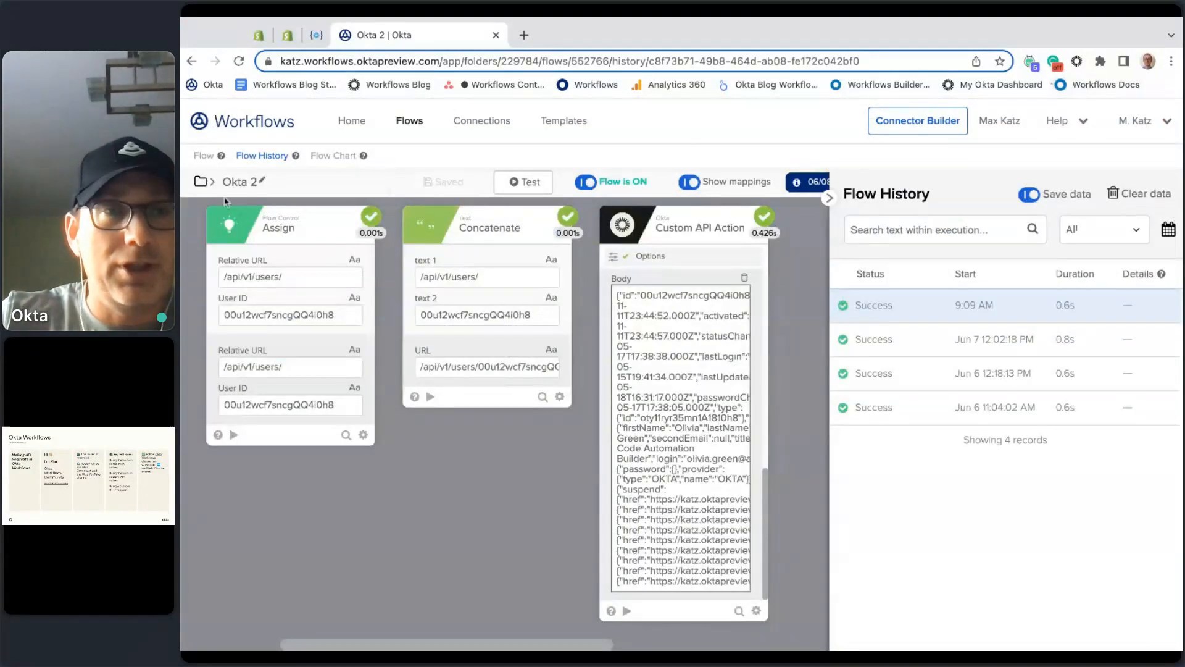
left_click(204, 156)
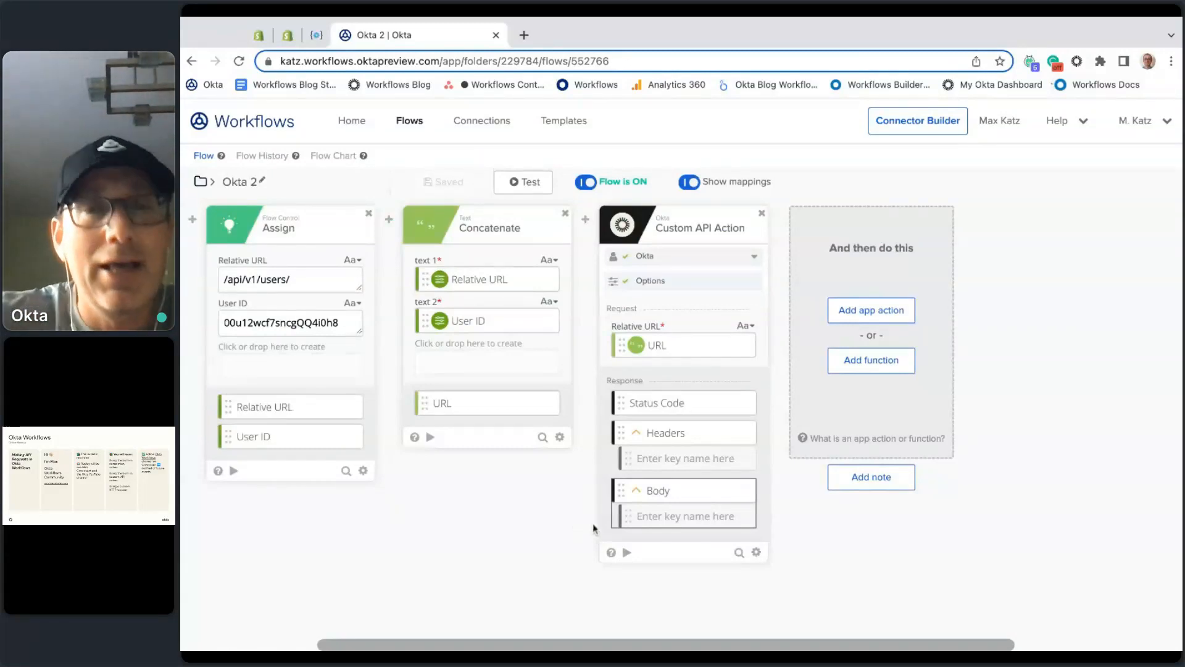
Open the Okta 3 flow and enlarge the Relative URL field on Assign and the Authorization field on Construct to show their full contents
mouse_move(372, 228)
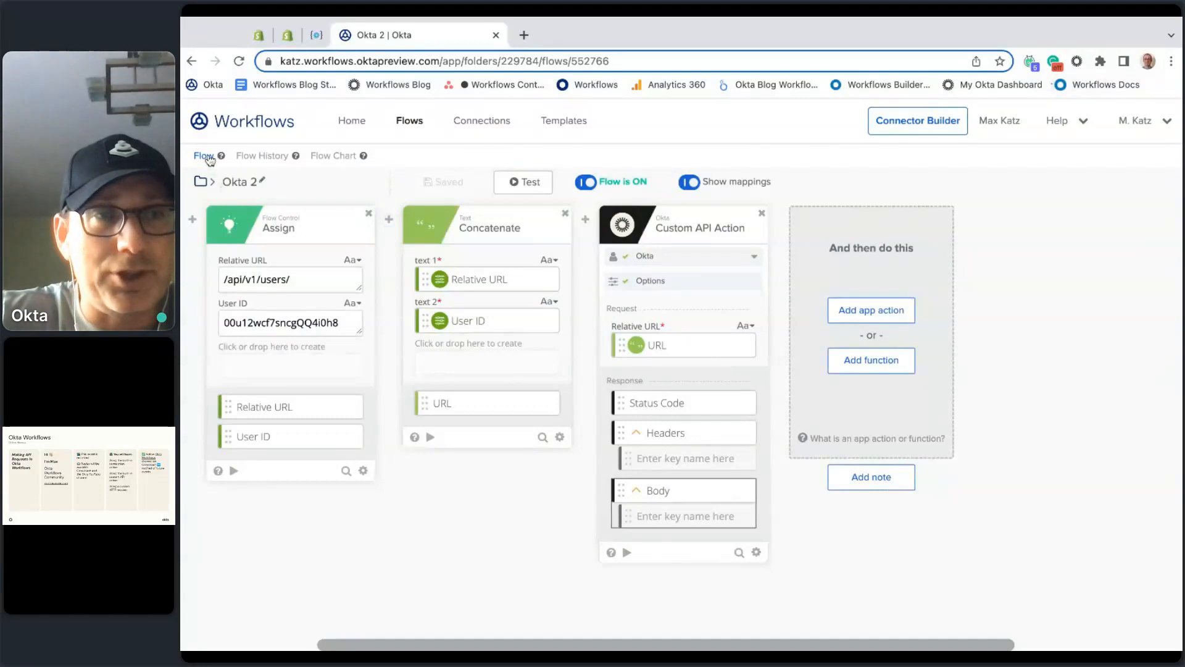
left_click(410, 121)
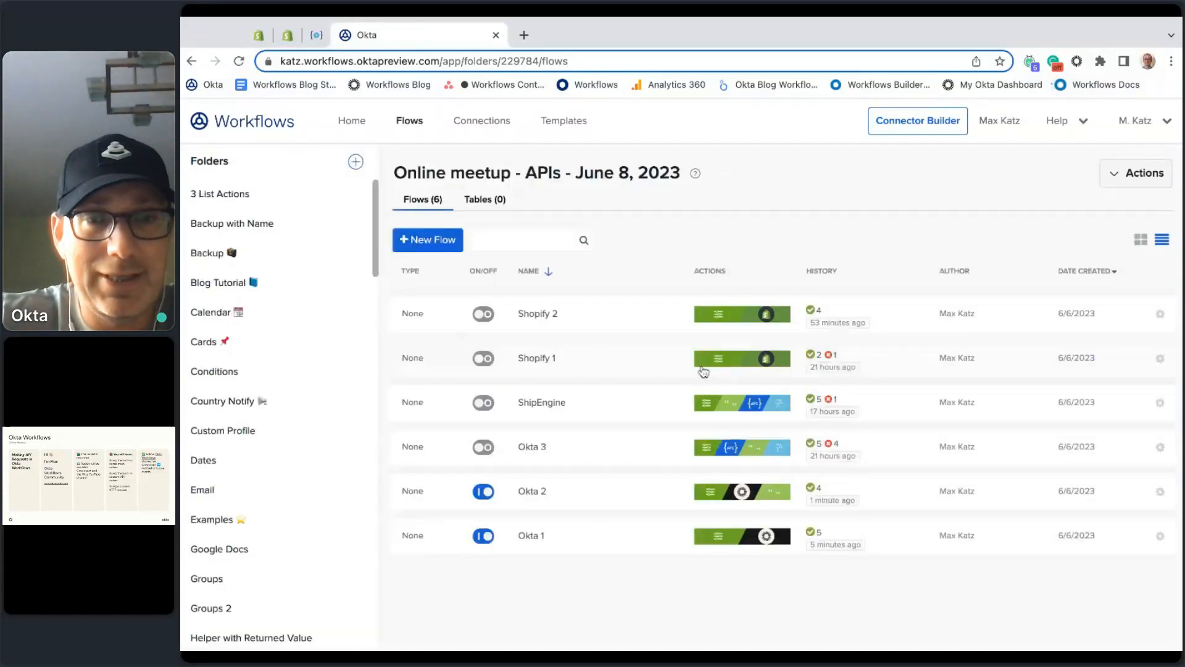
left_click(533, 448)
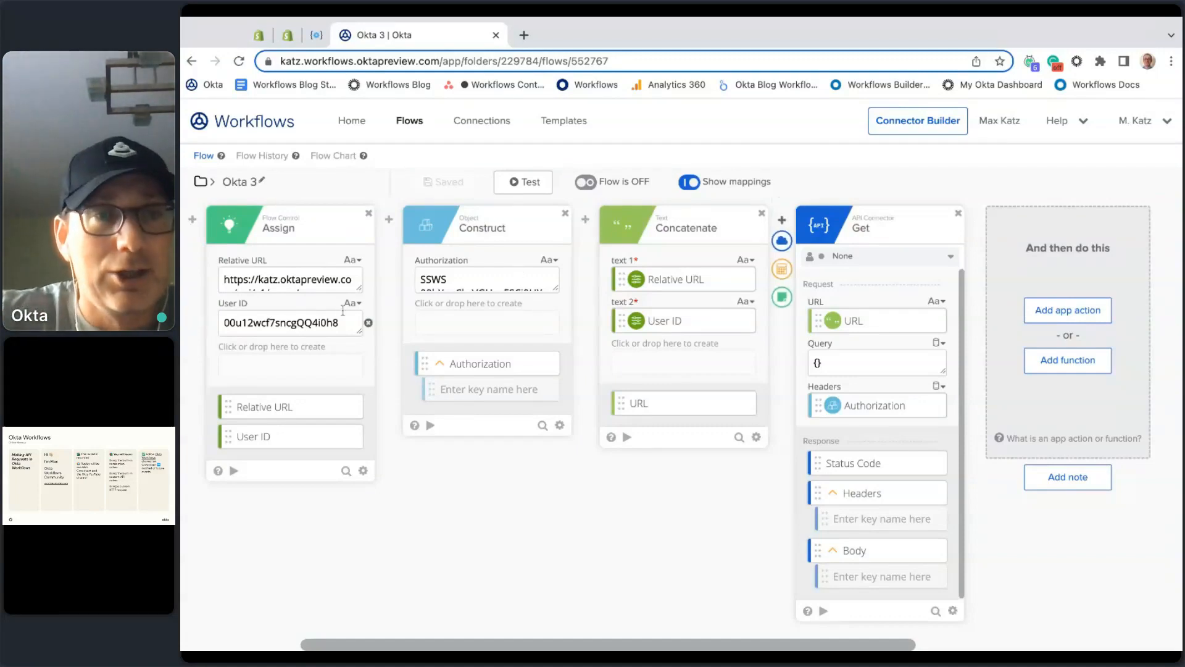
left_click(356, 287)
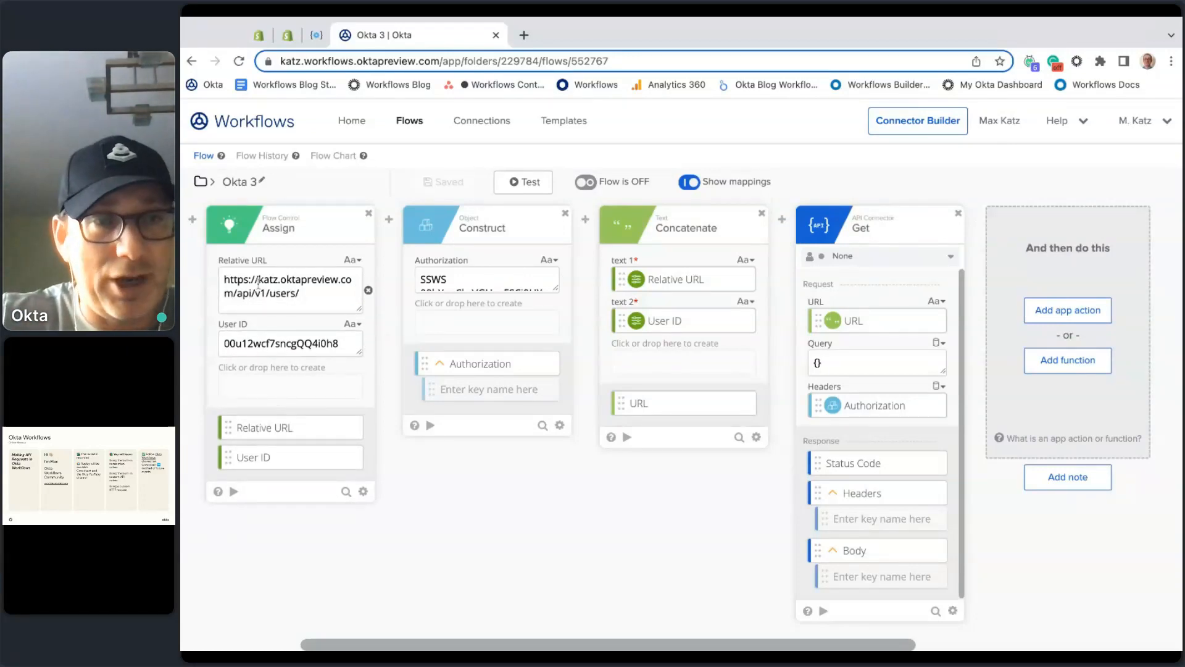
left_click_drag(308, 290, 219, 282)
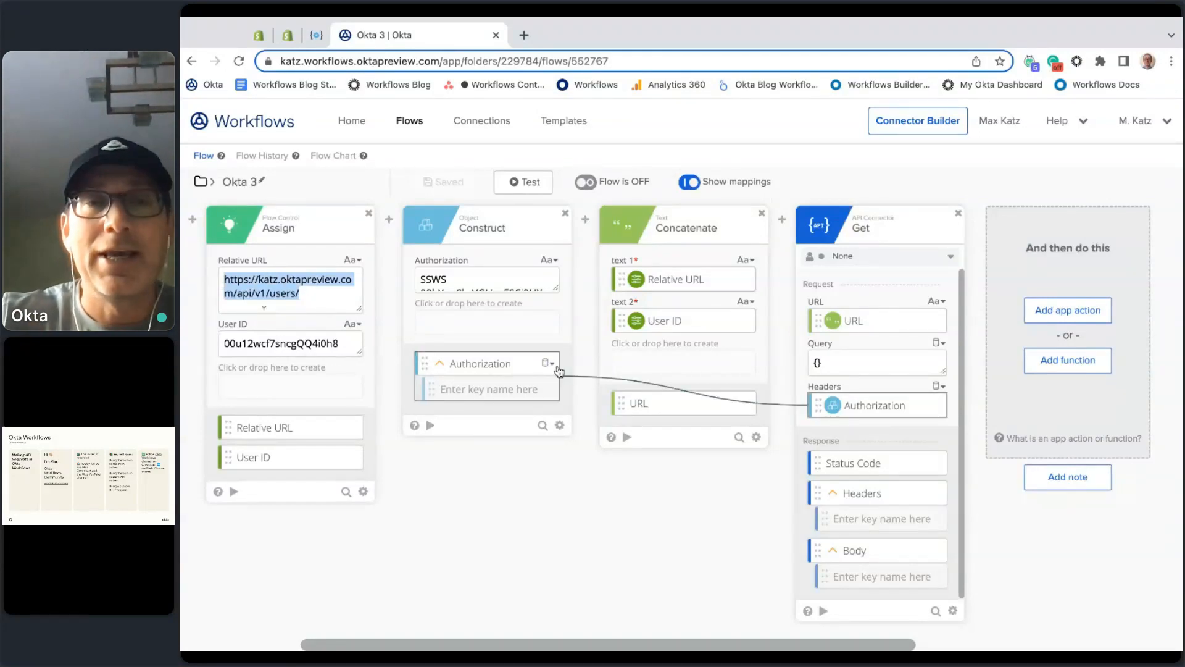
left_click_drag(555, 290, 502, 323)
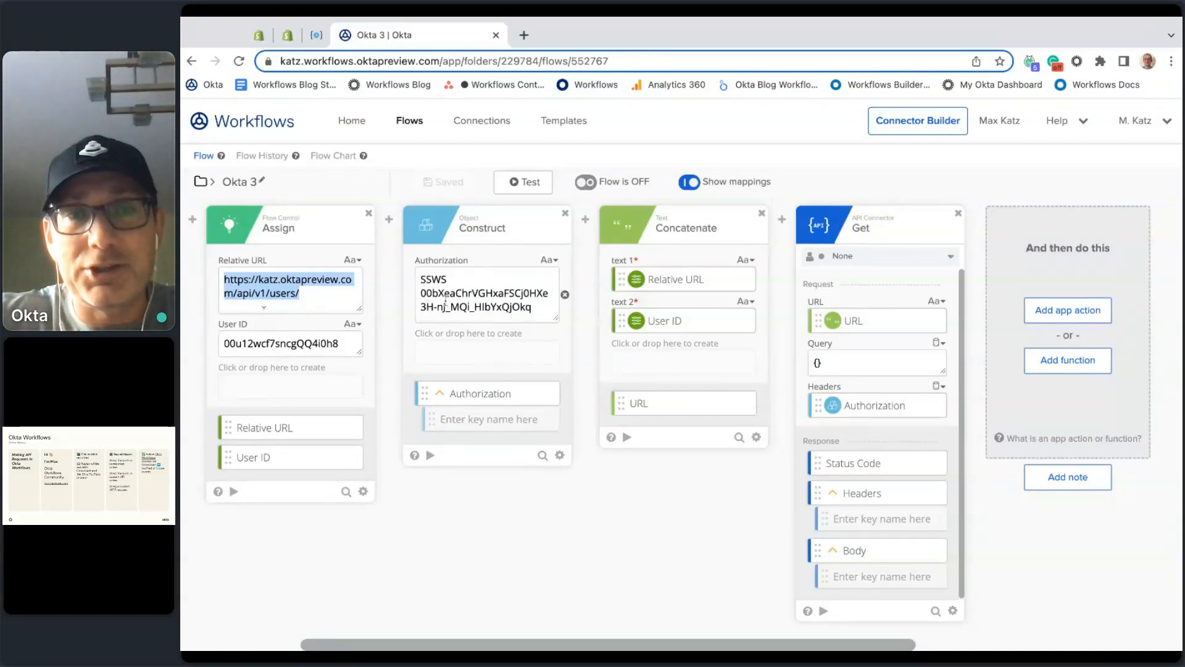
Test the Construct card on its own, expand its Authorization output object for review, and close the test
left_click(430, 455)
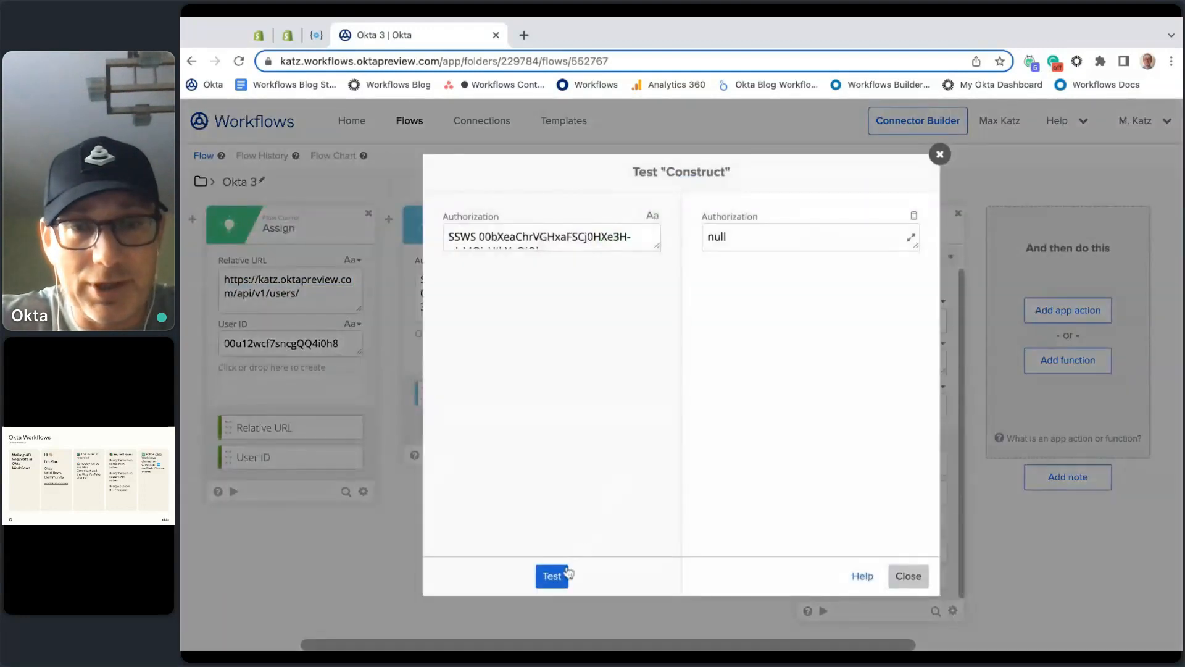
left_click(552, 576)
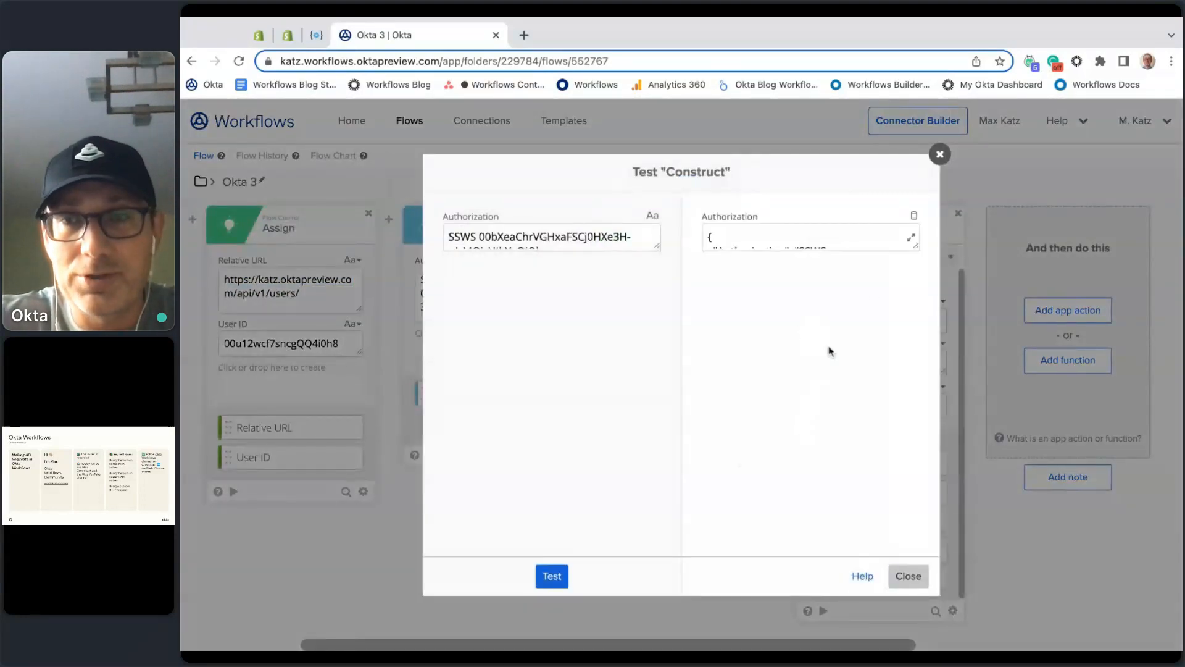
left_click(911, 237)
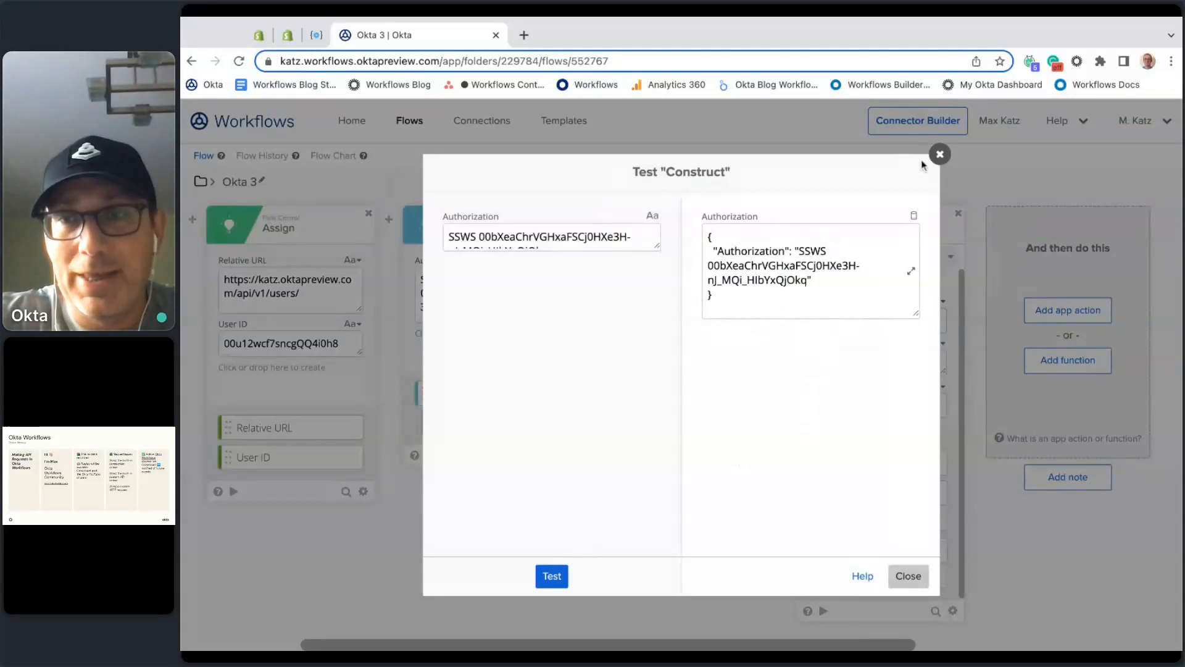
left_click(939, 155)
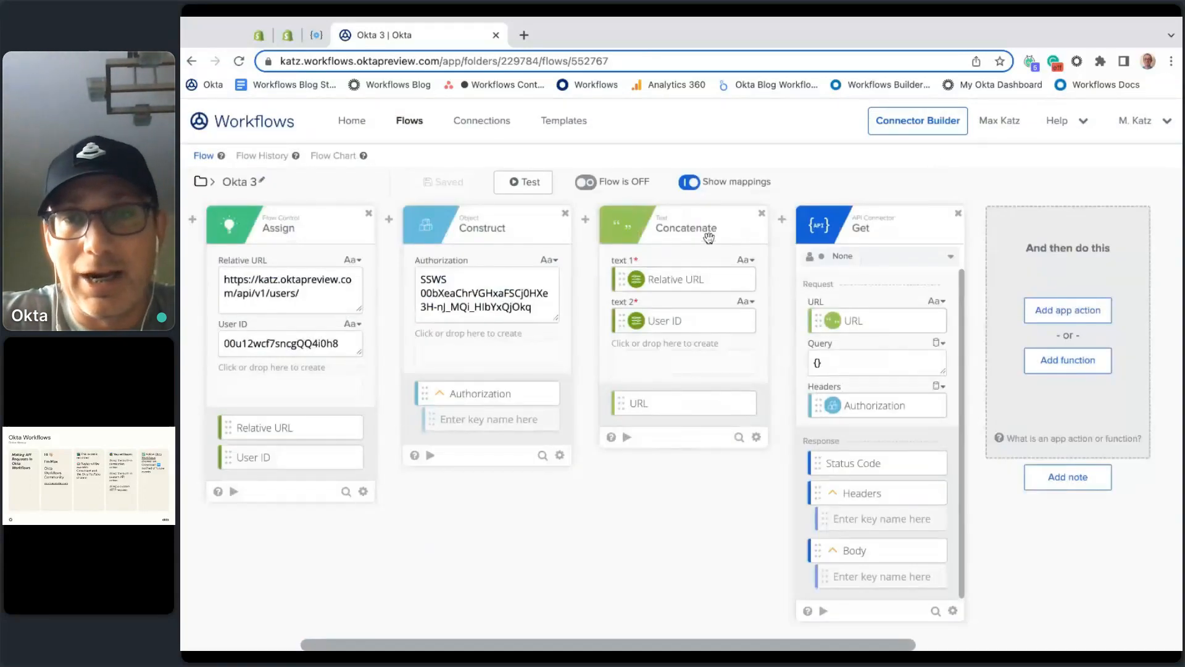
Trace the mappings feeding the Concatenate card's two text inputs and the URL input of the API Connector Get card
mouse_move(653, 283)
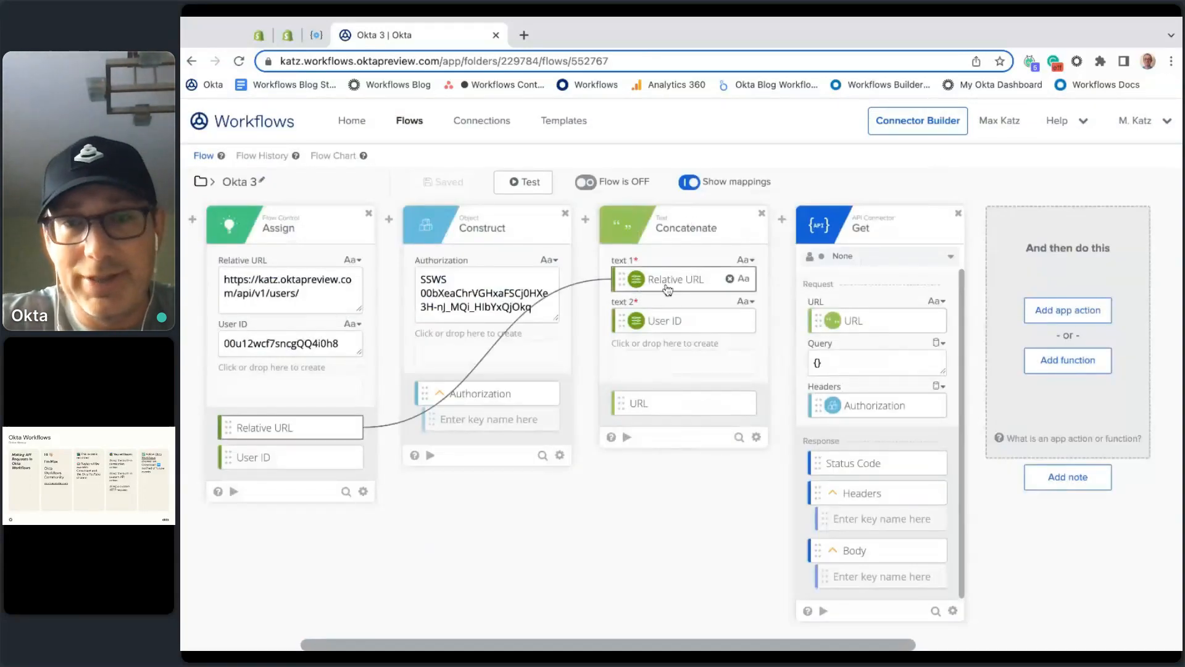
mouse_move(678, 322)
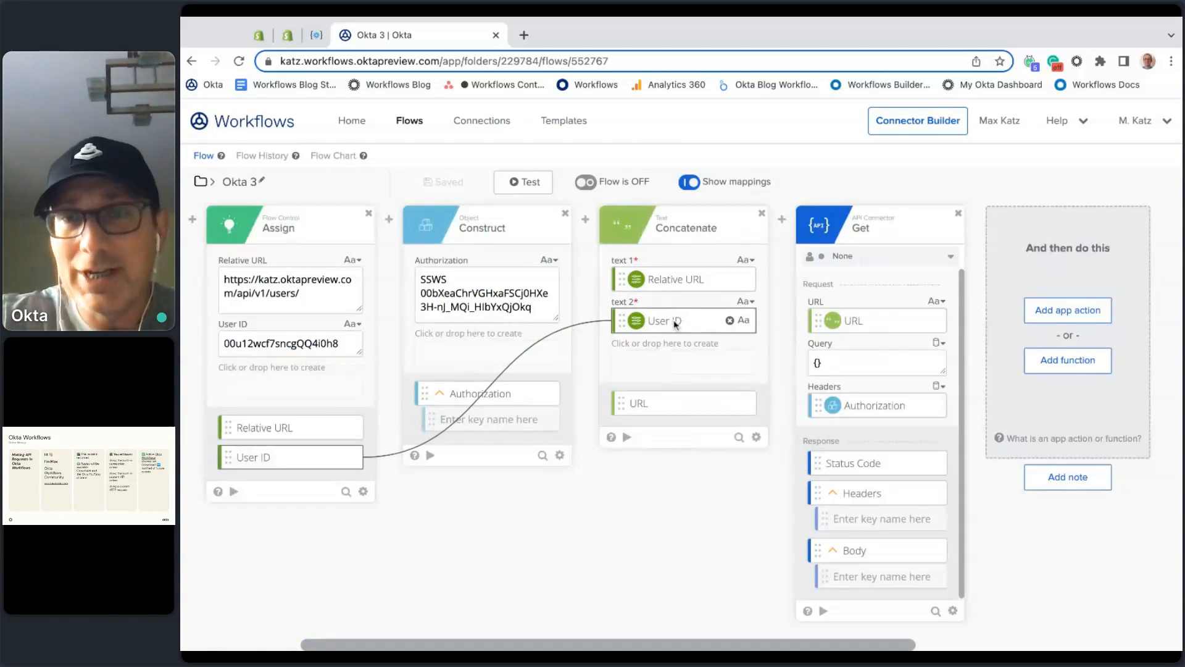
mouse_move(852, 321)
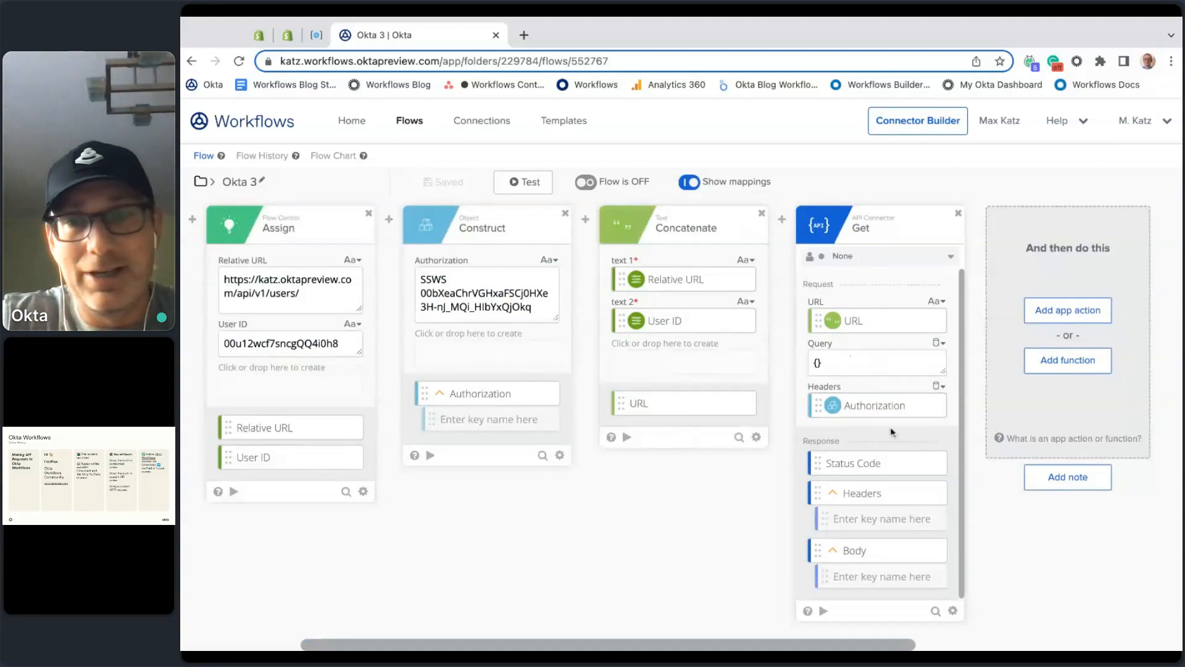
Run a test of the Okta 3 flow and inspect the full URL output of the Concatenate card in the run history
mouse_move(876, 412)
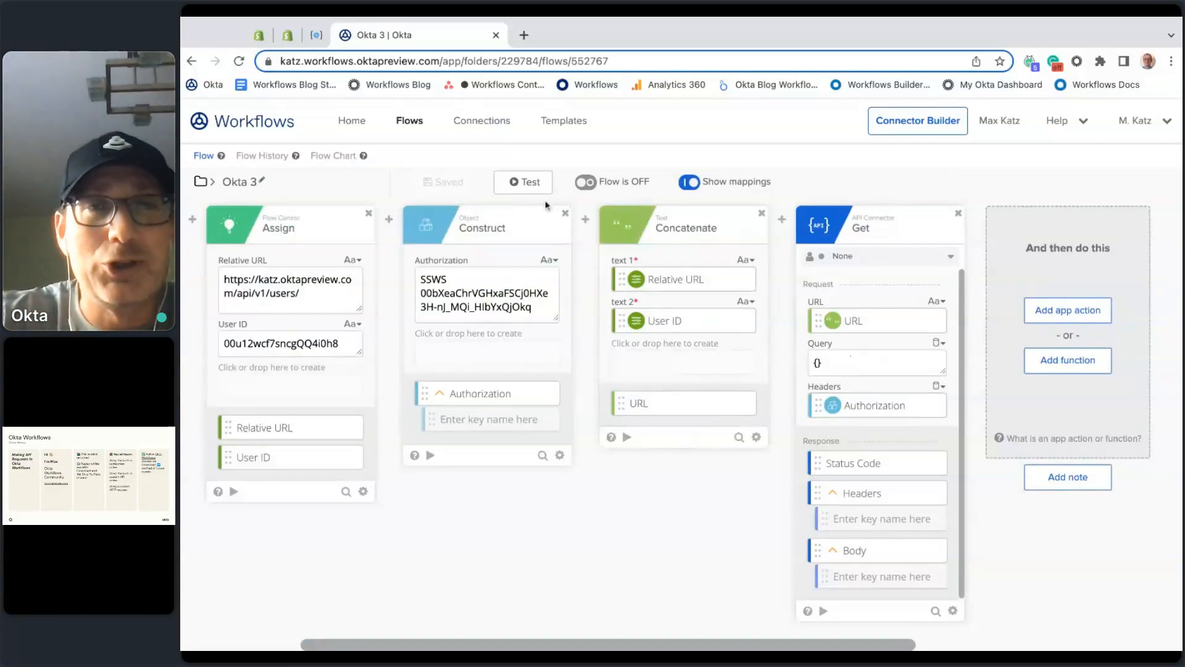
left_click(532, 184)
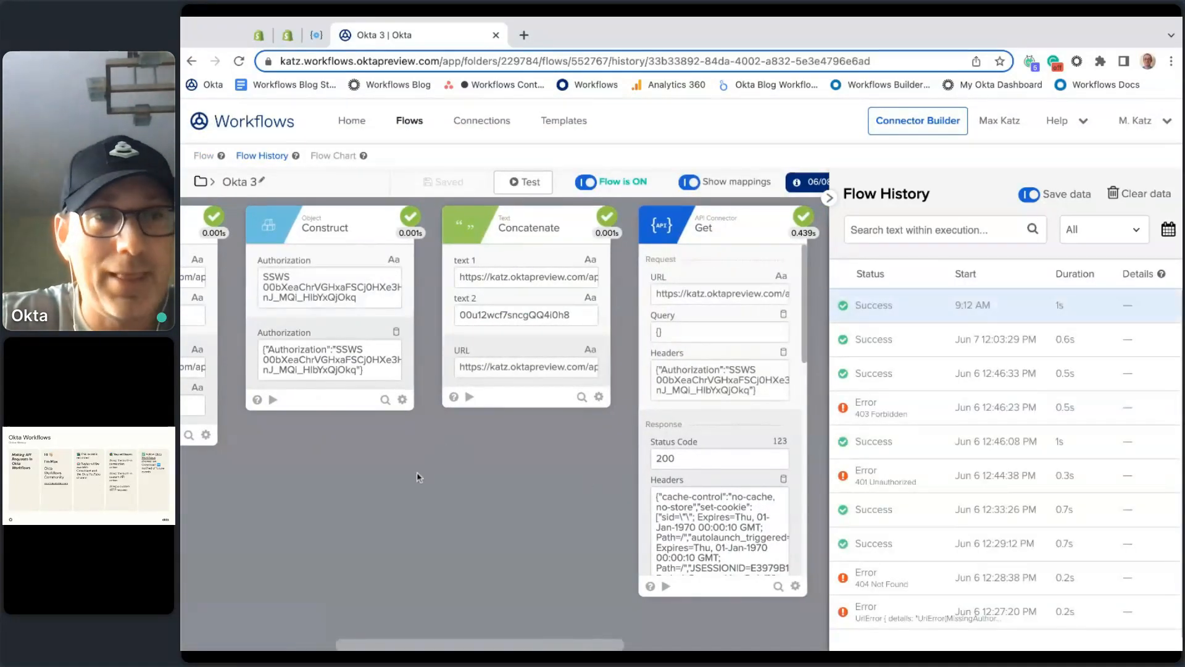
scroll(418, 477, "left", 2)
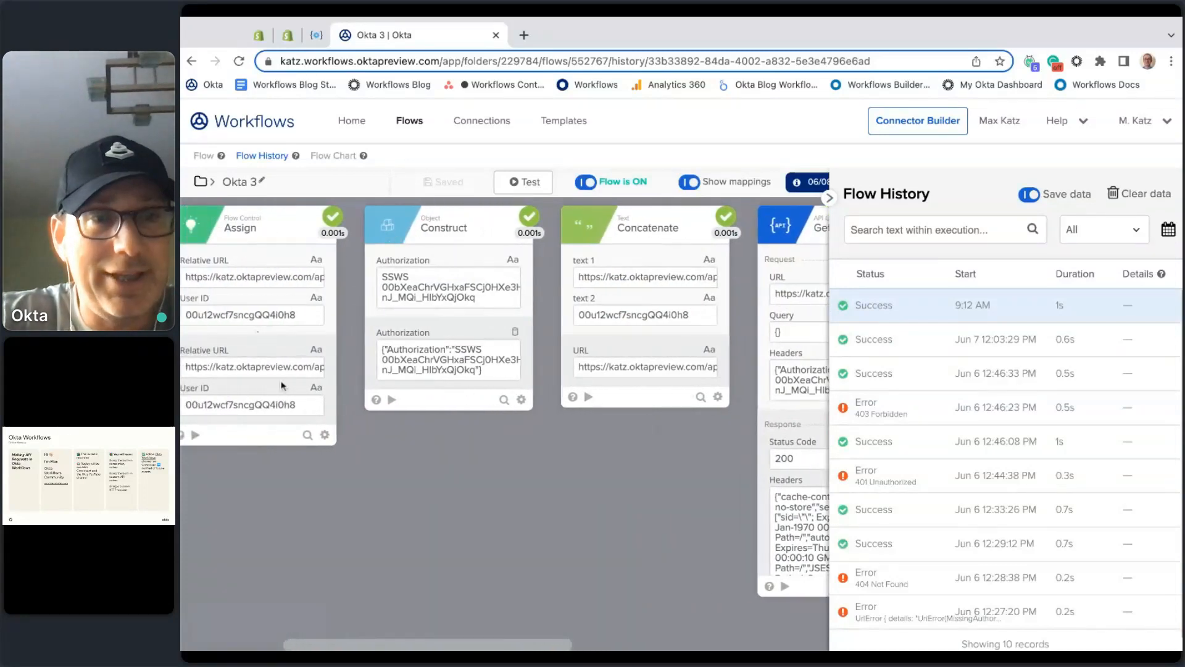
scroll(432, 358, "right", 2)
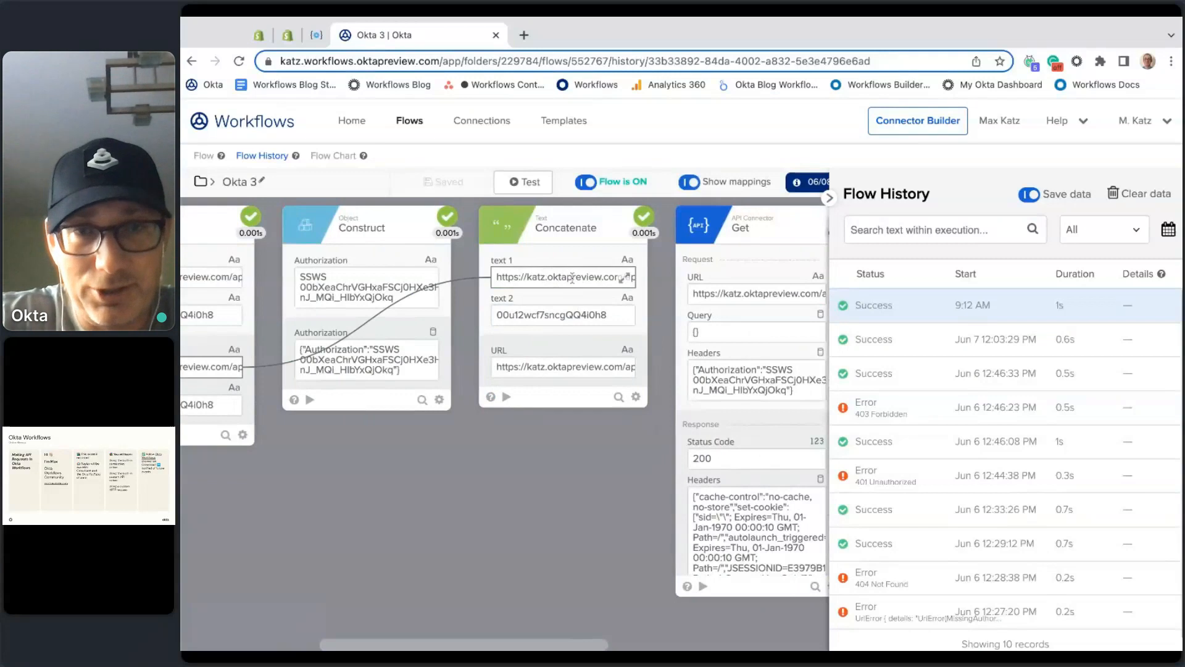
left_click(631, 367)
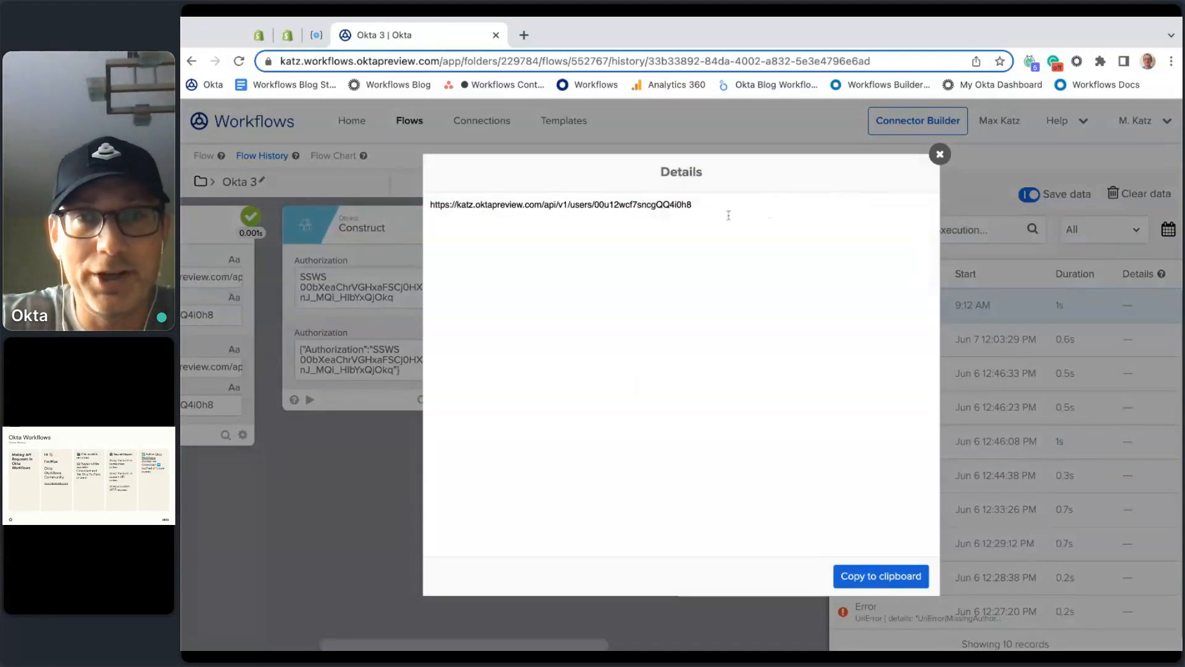
left_click(939, 154)
Review the Get card's headers in the test run, then open its Body details and highlight the user's profile attributes
scroll(563, 549, "right", 3)
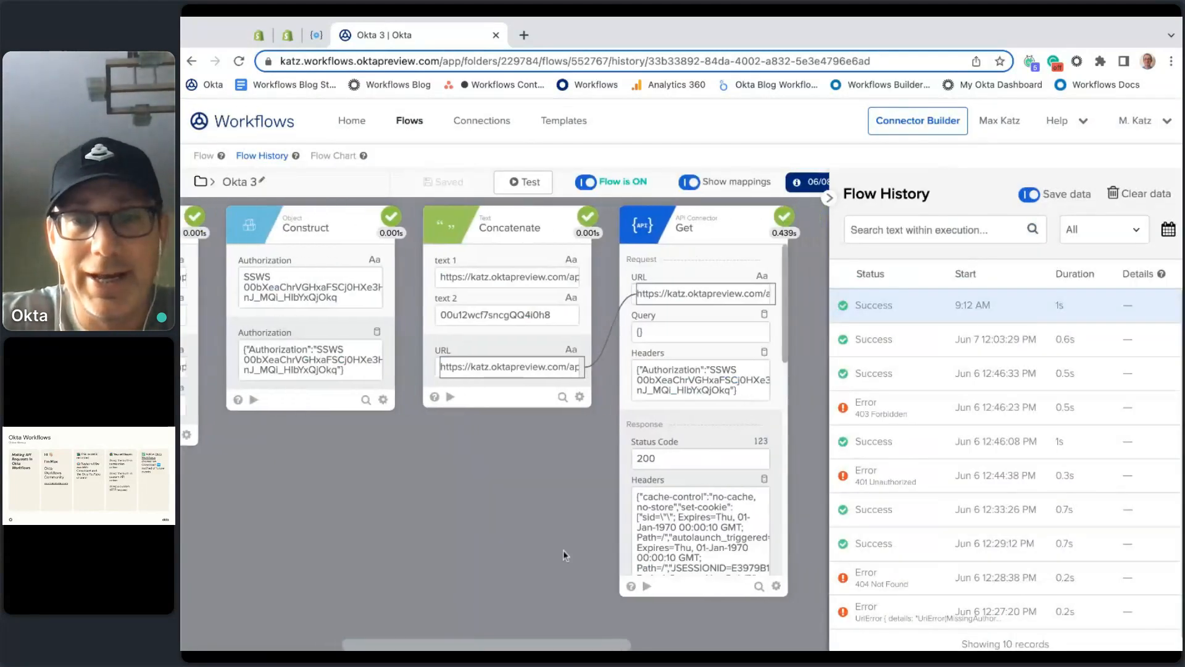
scroll(704, 343, "down", 1)
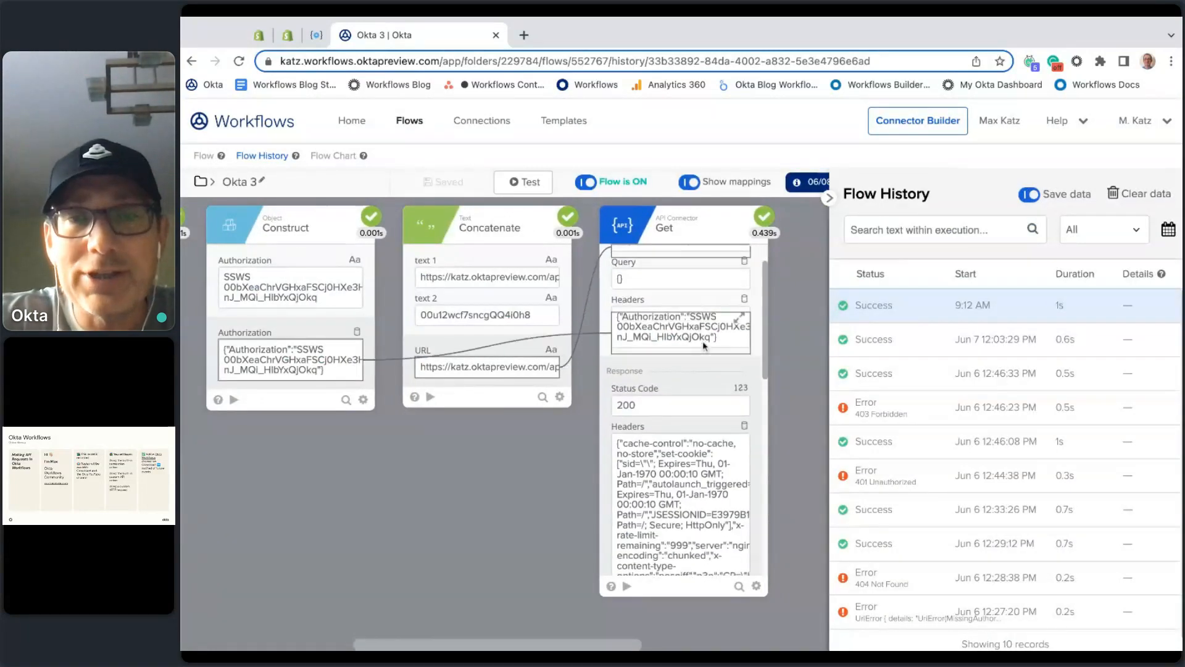
scroll(702, 341, "down", 6)
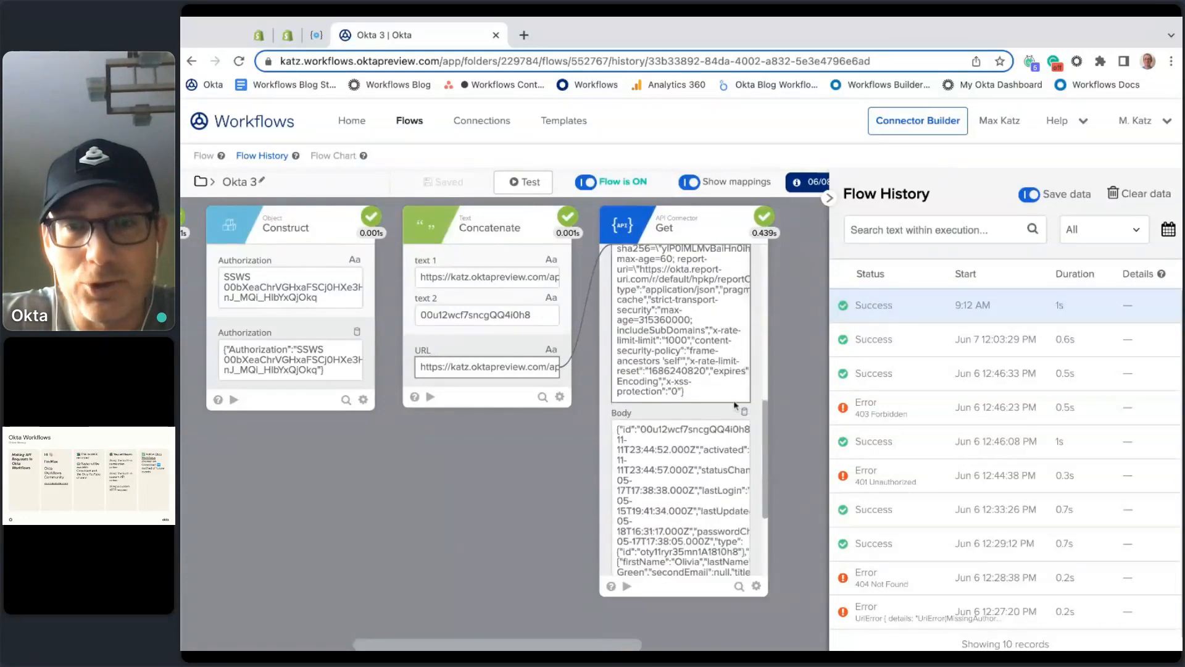
scroll(735, 458, "down", 1)
left_click(738, 340)
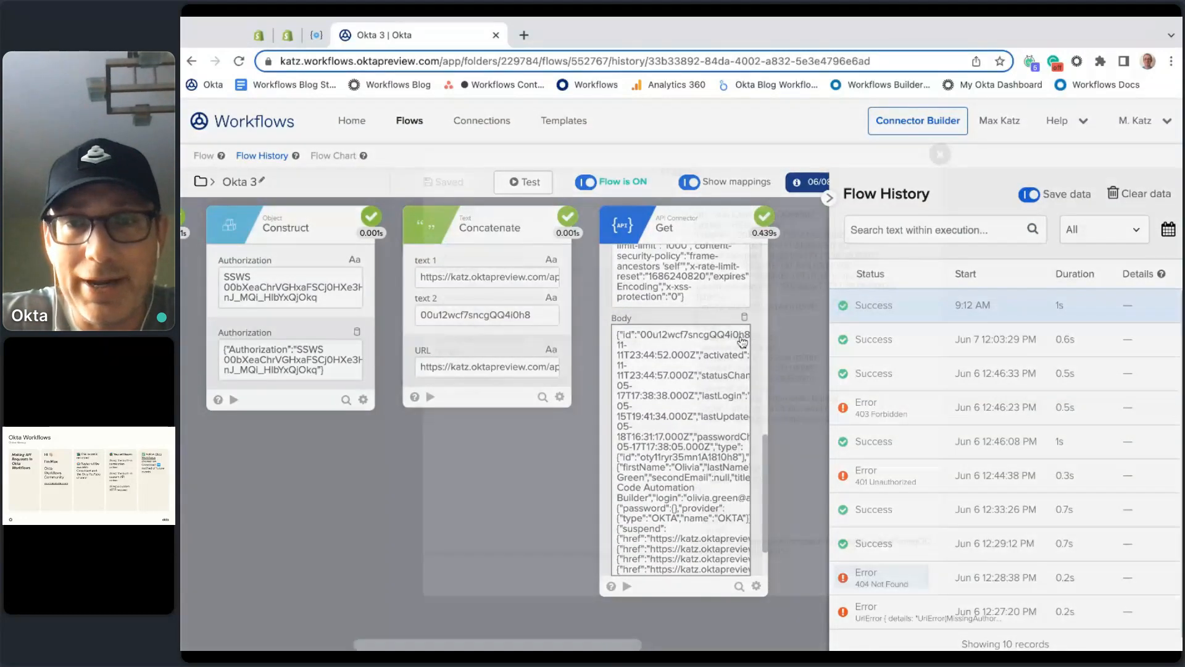
scroll(837, 373, "down", 1)
left_click_drag(844, 402, 698, 315)
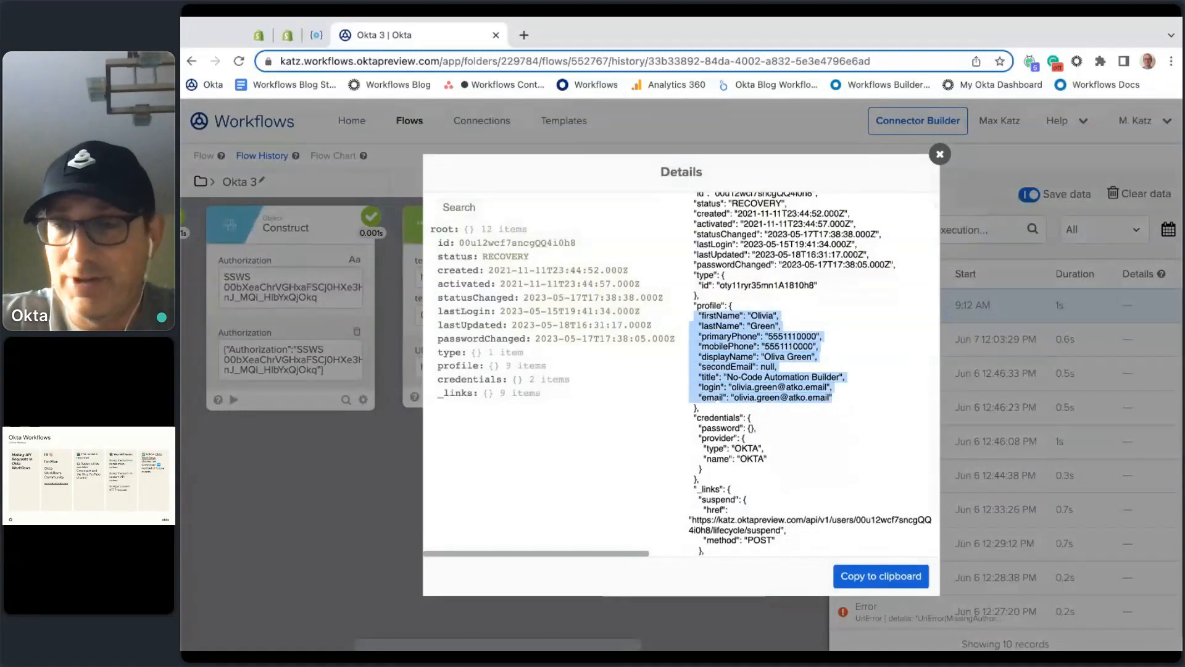
left_click(939, 153)
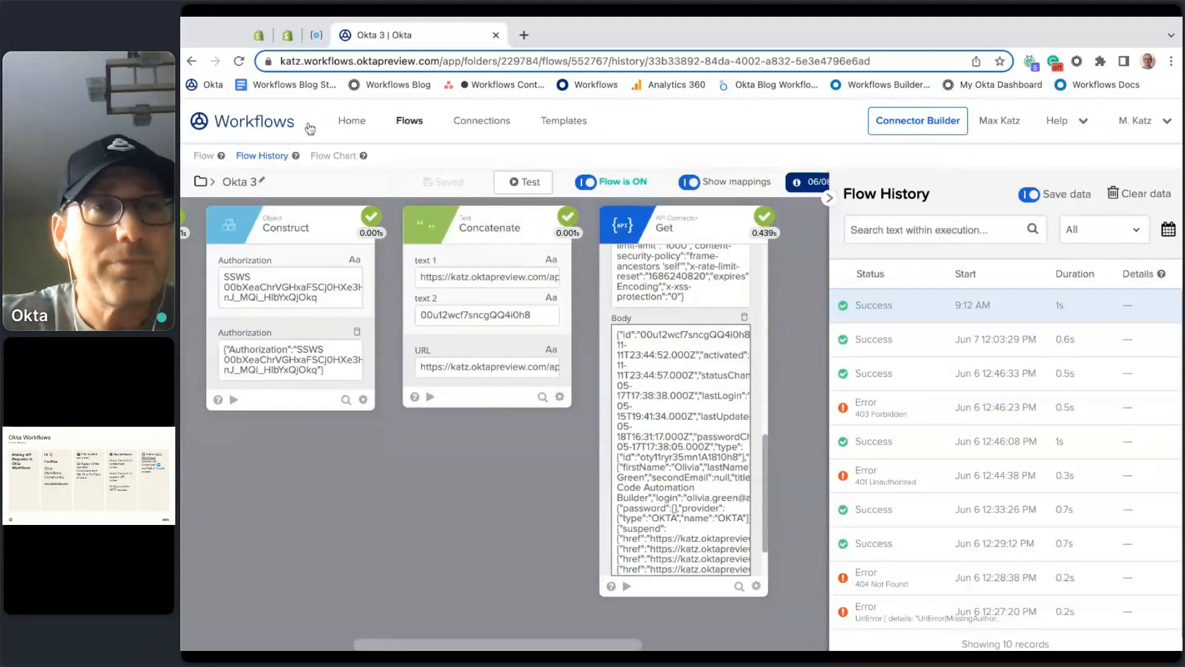
Return to the flow editor and enlarge the Construct card's Authorization field to show its full contents
left_click(204, 157)
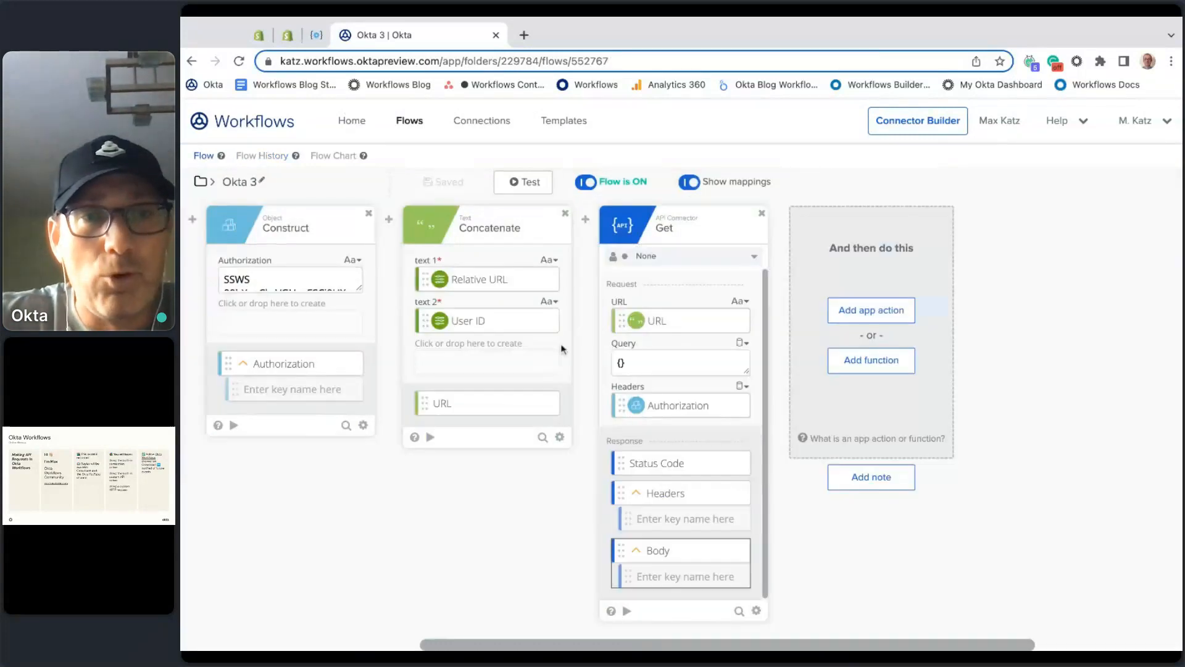
scroll(449, 467, "left", 3)
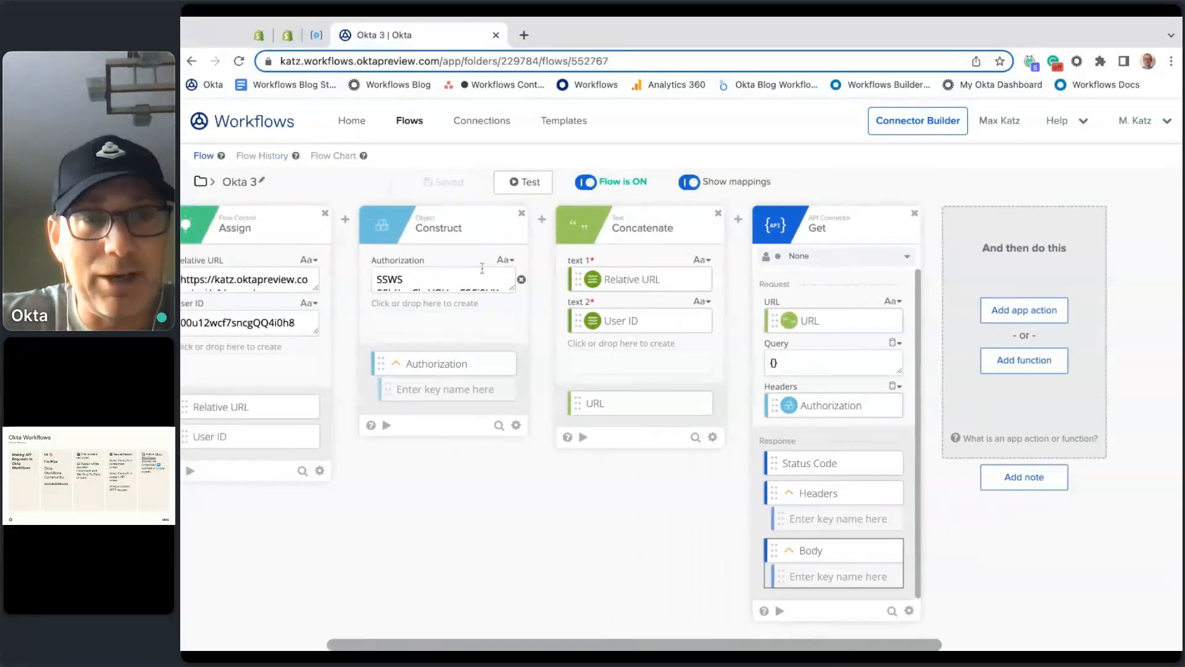
left_click_drag(514, 287, 515, 339)
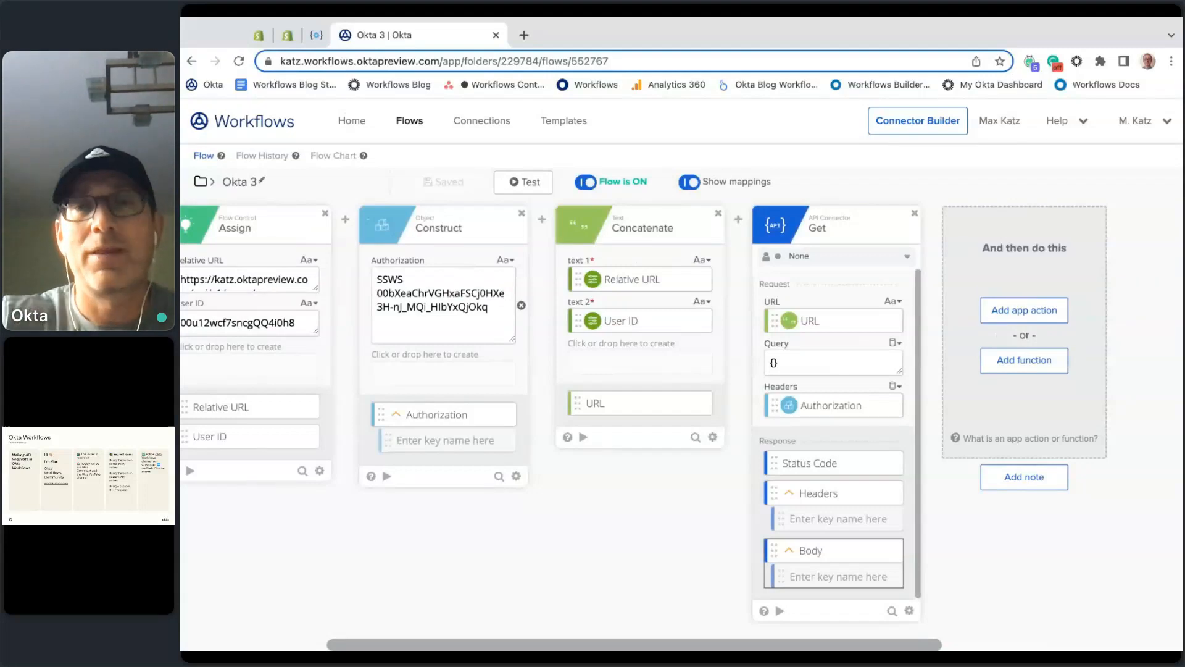
scroll(478, 572, "left", 3)
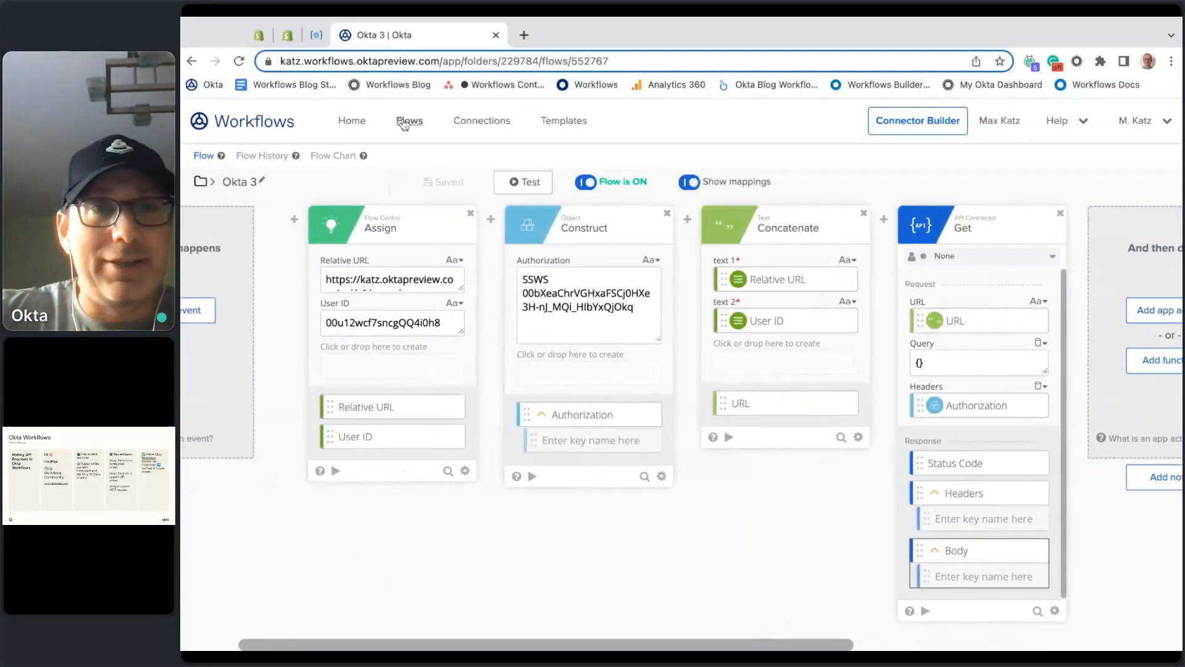
Return to the flow list and turn off the Okta 3, Okta 2 and Okta 1 flows
left_click(410, 121)
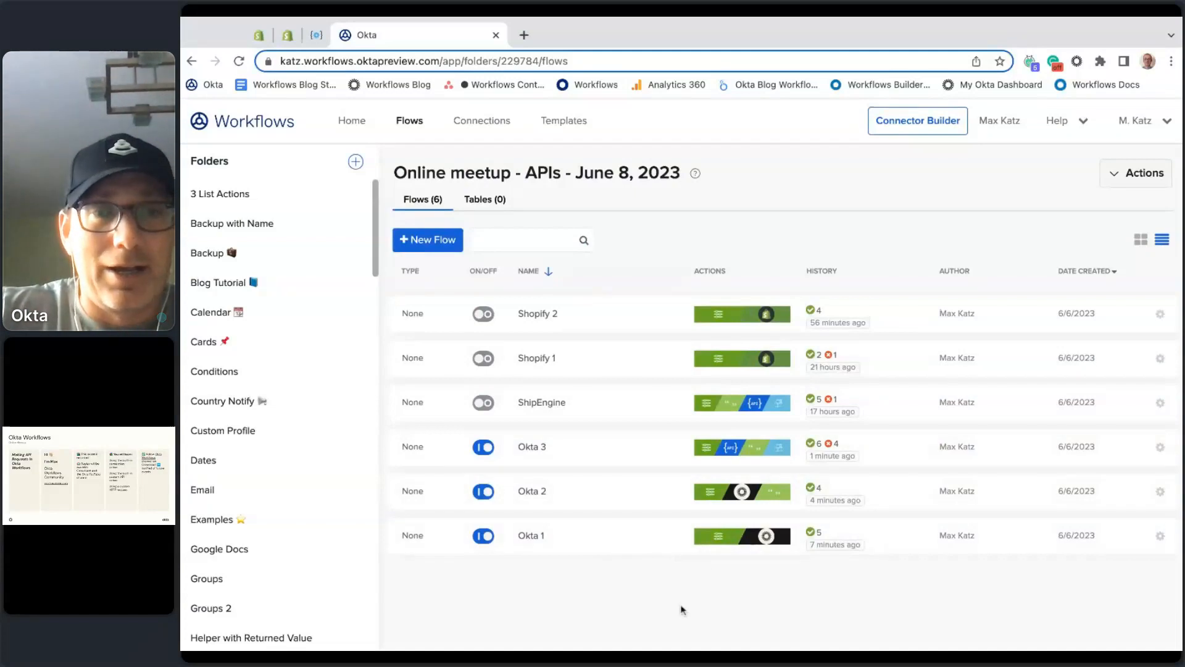
left_click(483, 492)
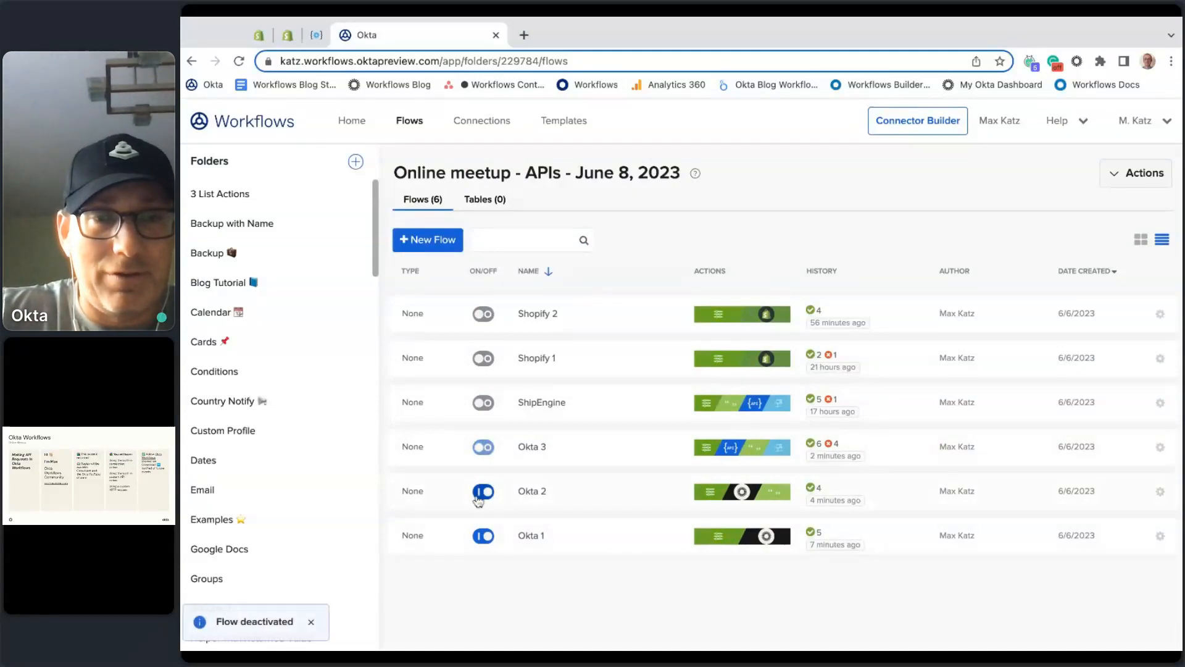
left_click(483, 535)
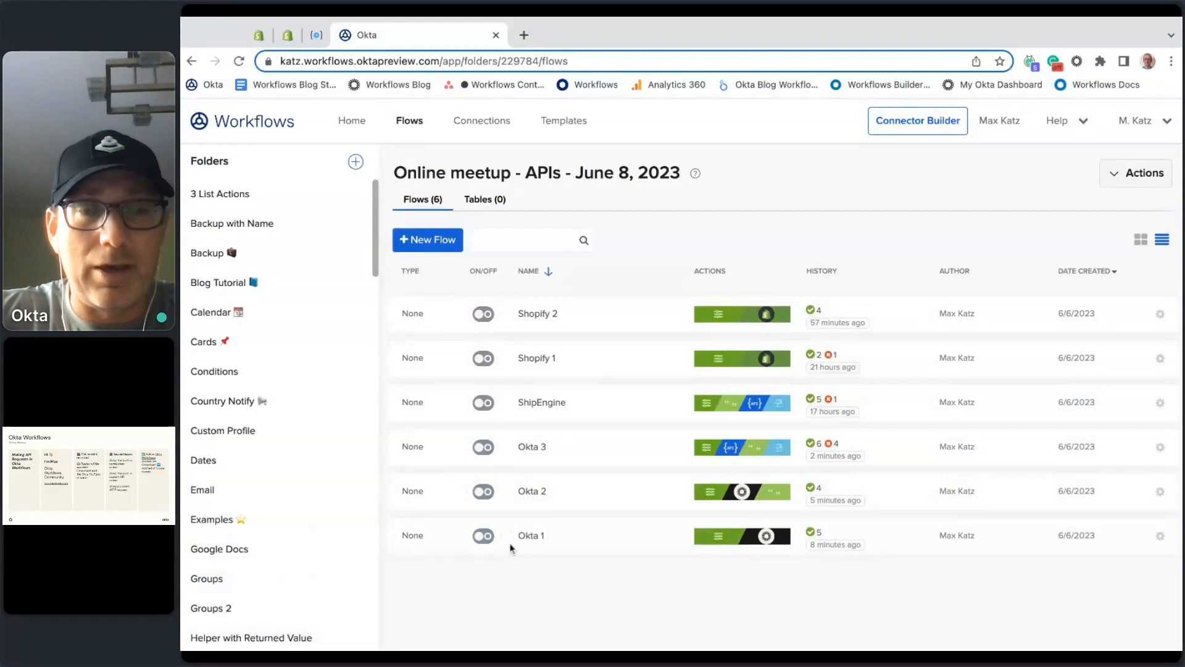
Open the Okta 1, Okta 2 and Okta 3 flows in turn to compare their Read User, Custom API Action and API Connector Get cards
left_click(532, 538)
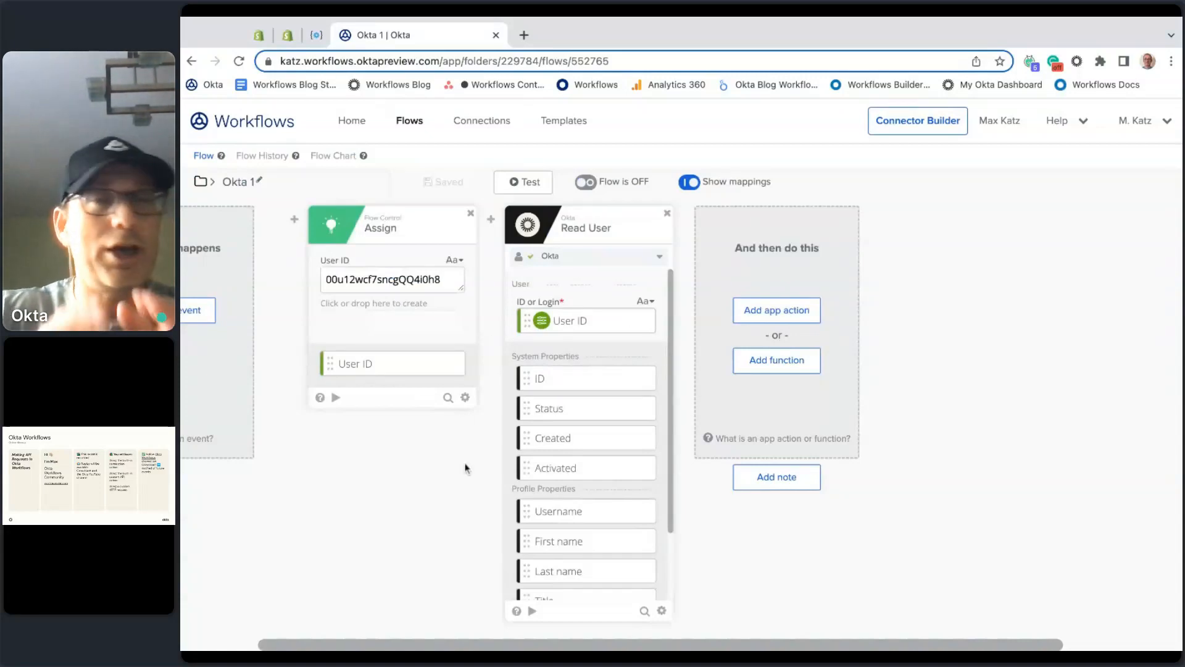
left_click(401, 131)
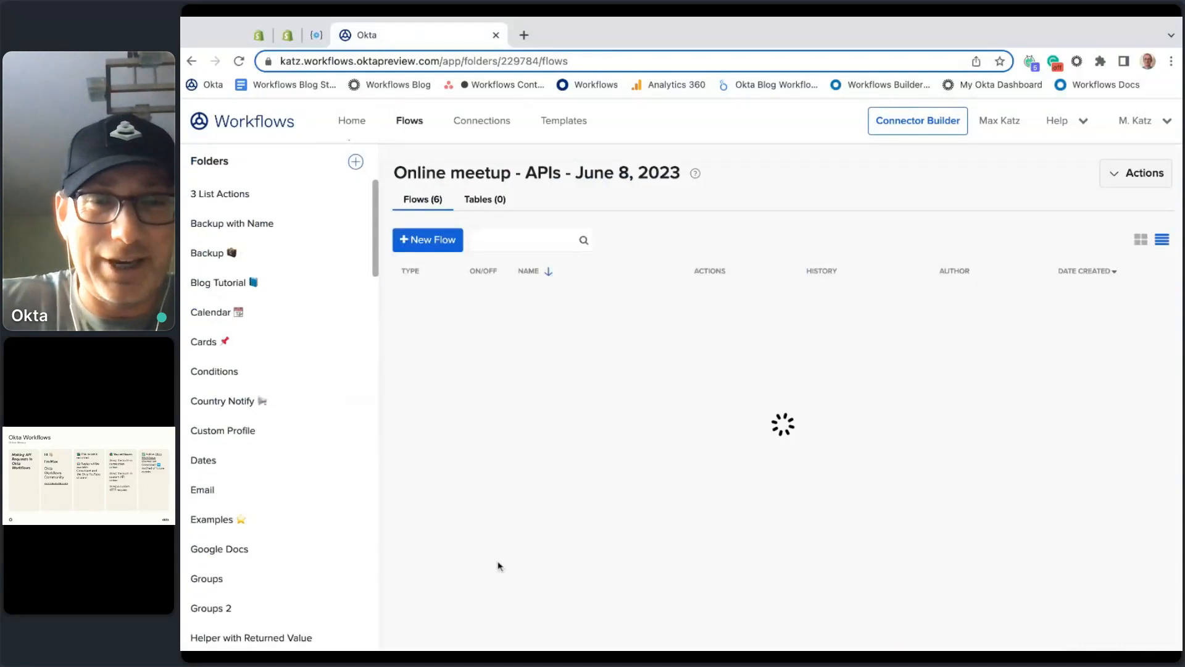
left_click(528, 495)
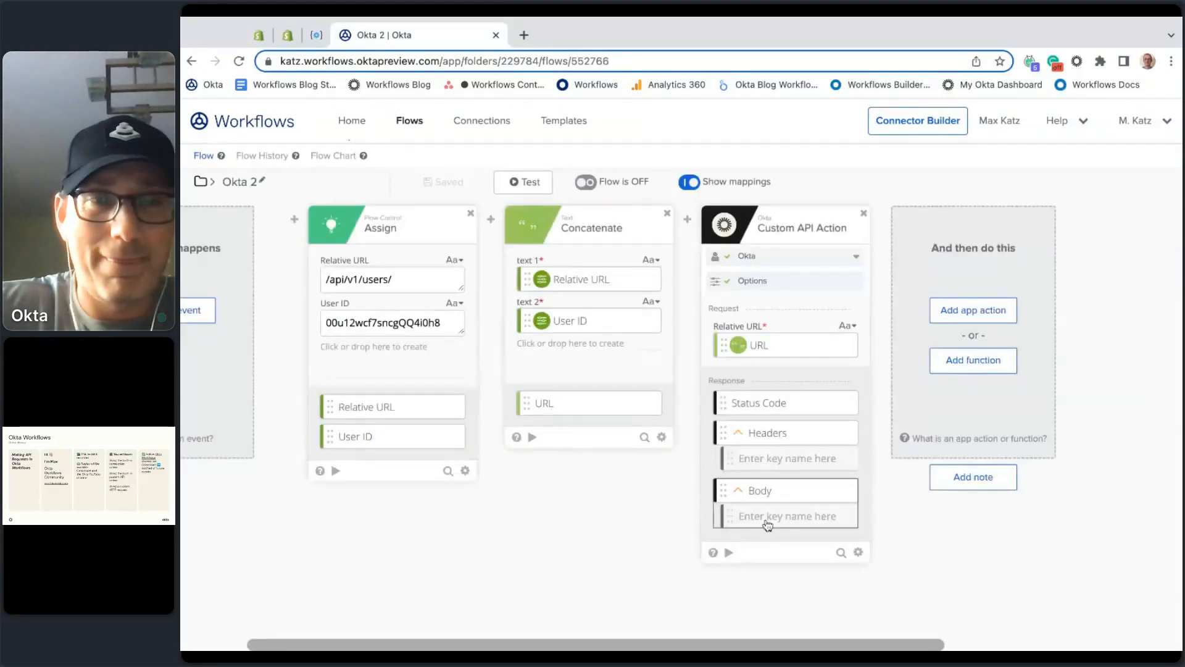
scroll(543, 518, "left", 3)
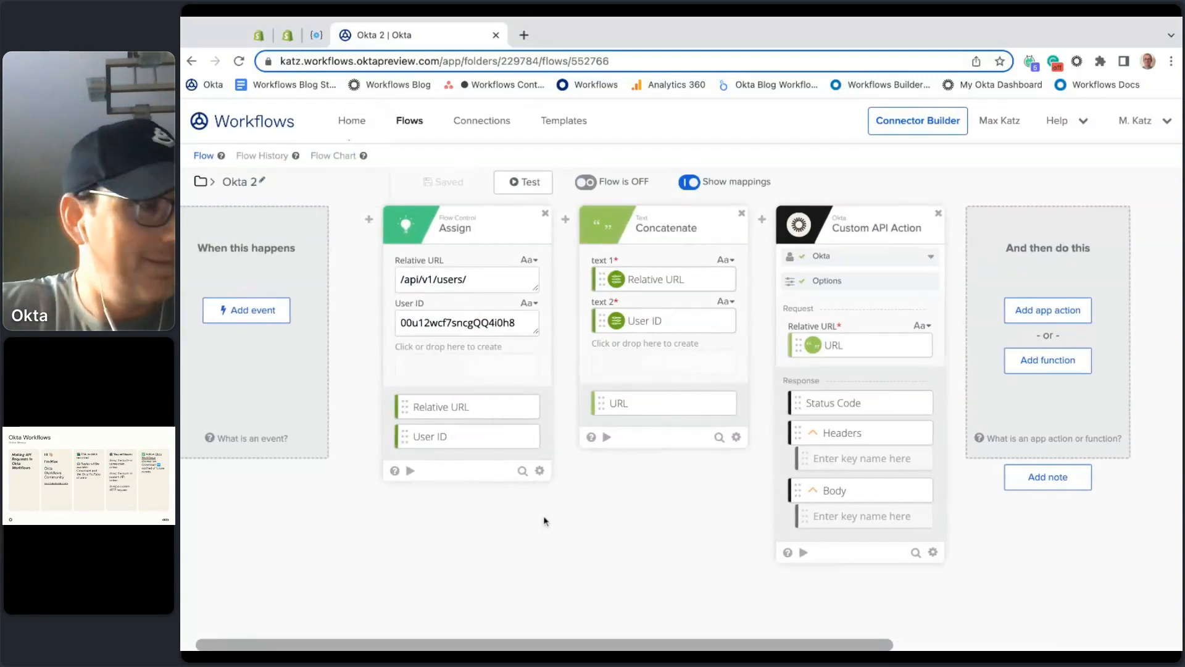
left_click(410, 122)
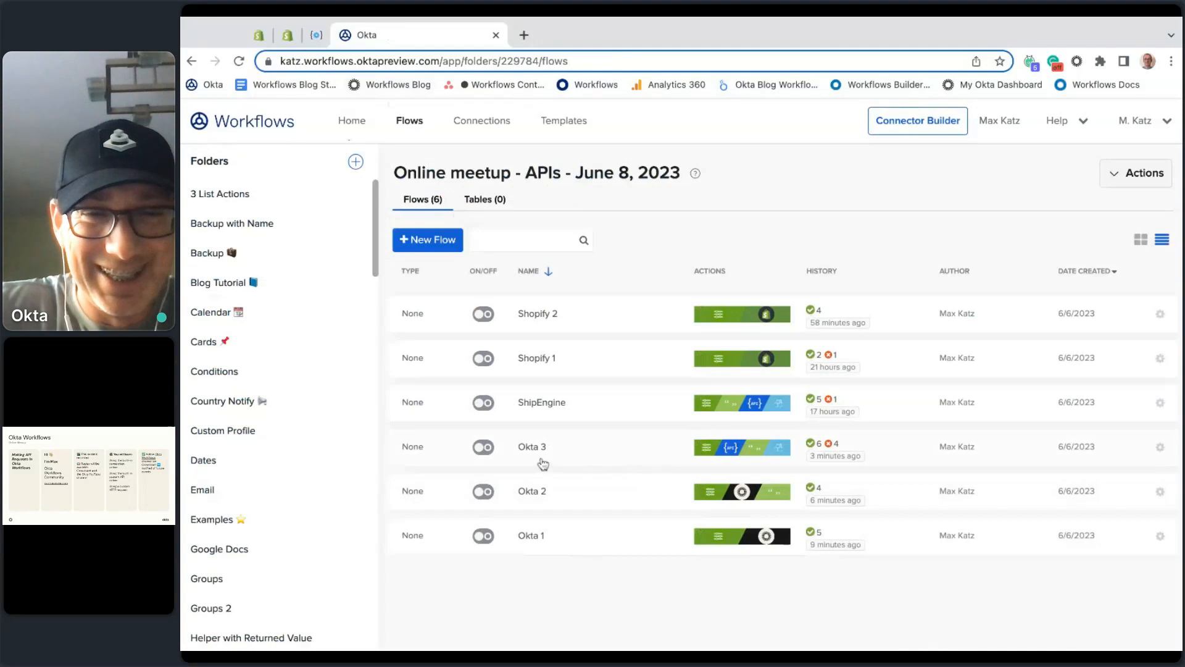
left_click(536, 456)
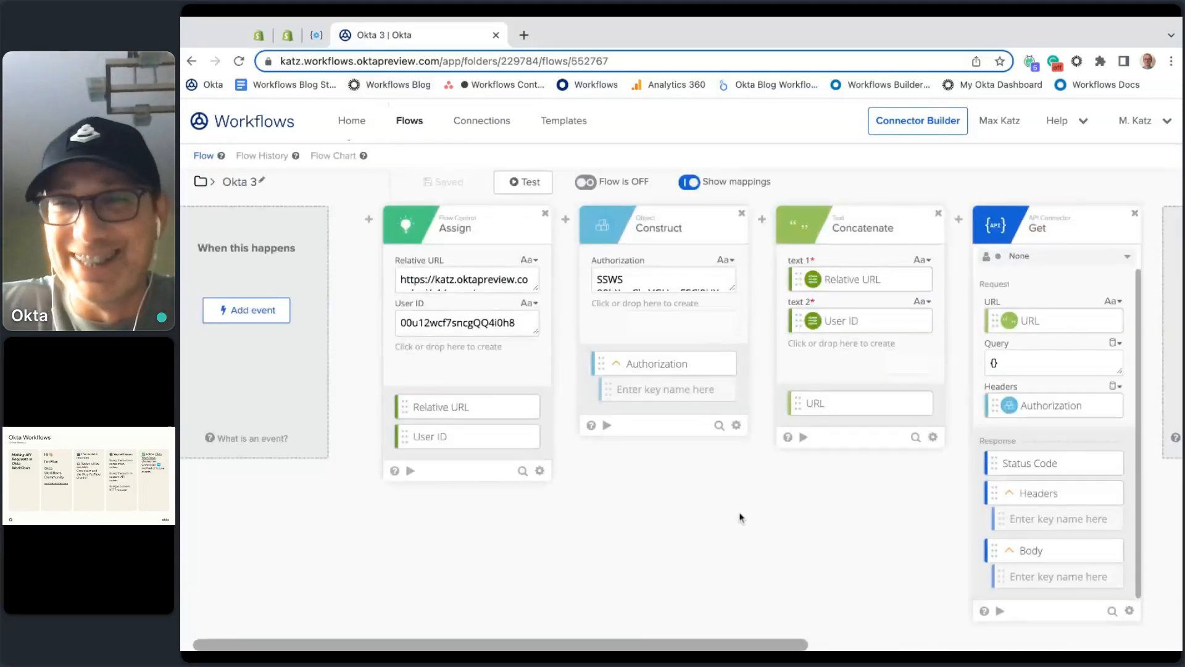
scroll(738, 516, "right", 2)
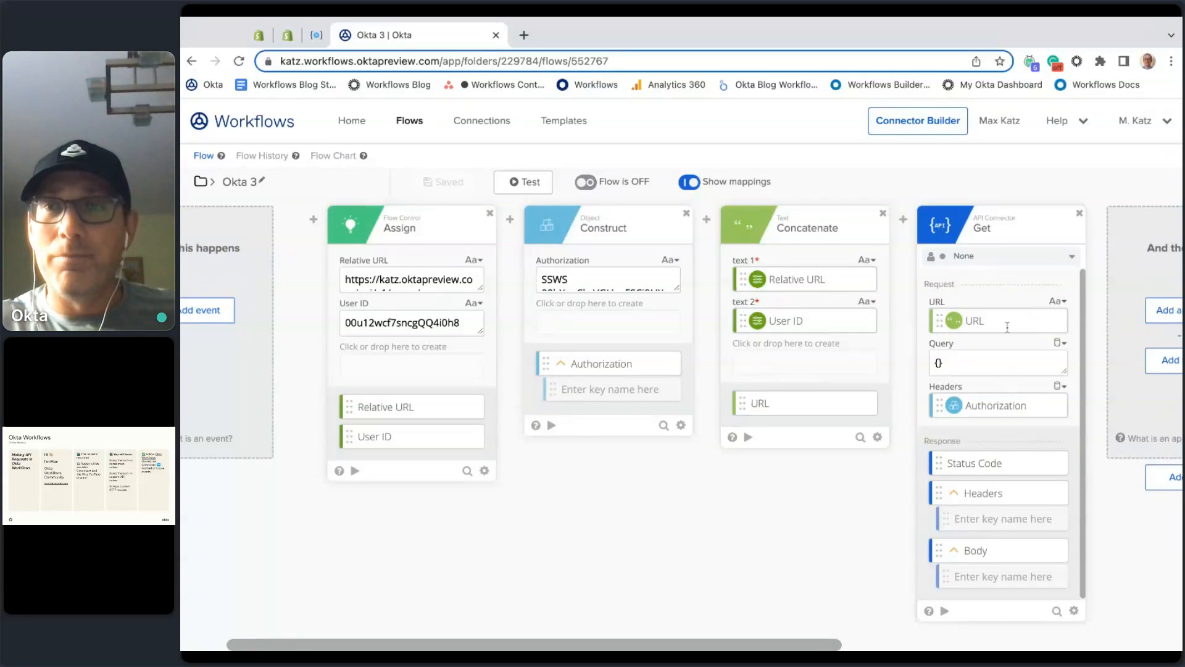
scroll(798, 539, "right", 2)
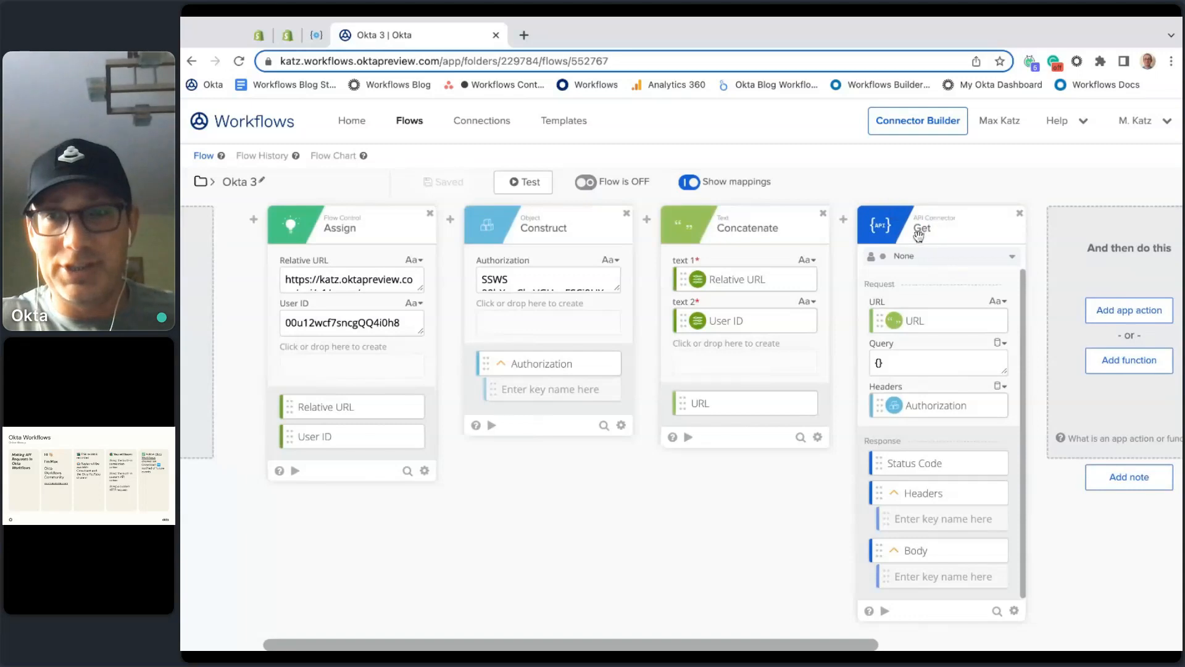
Add an API Connector Raw Request card after the Get card and save the flow
left_click(1127, 361)
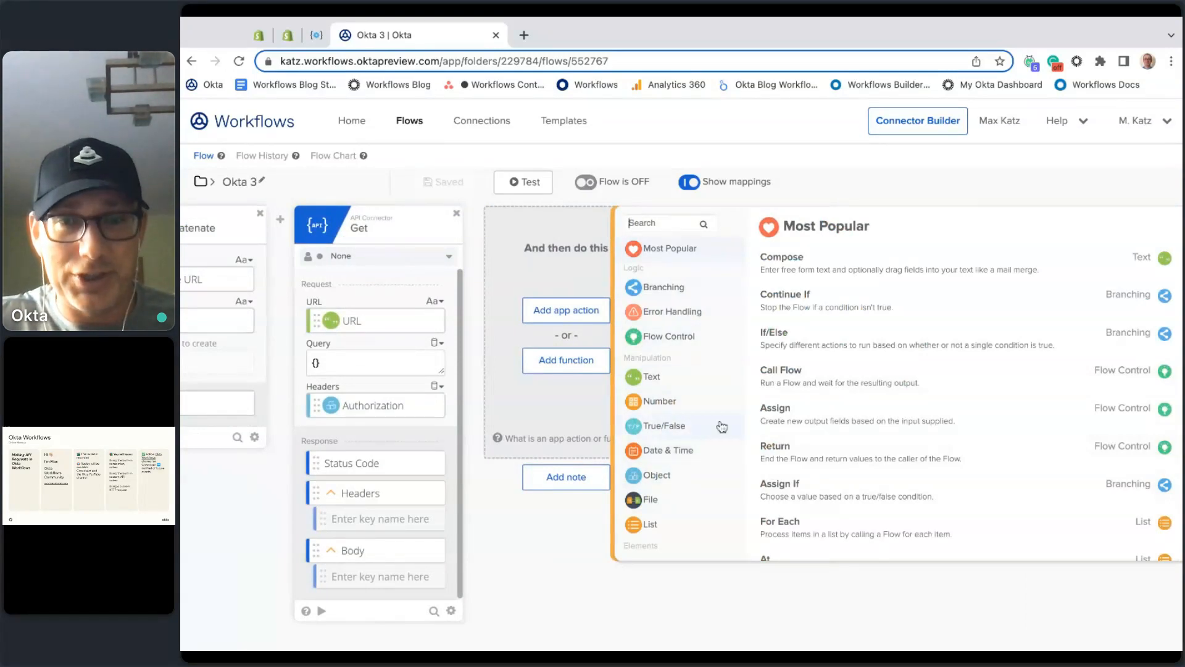
scroll(657, 445, "down", 5)
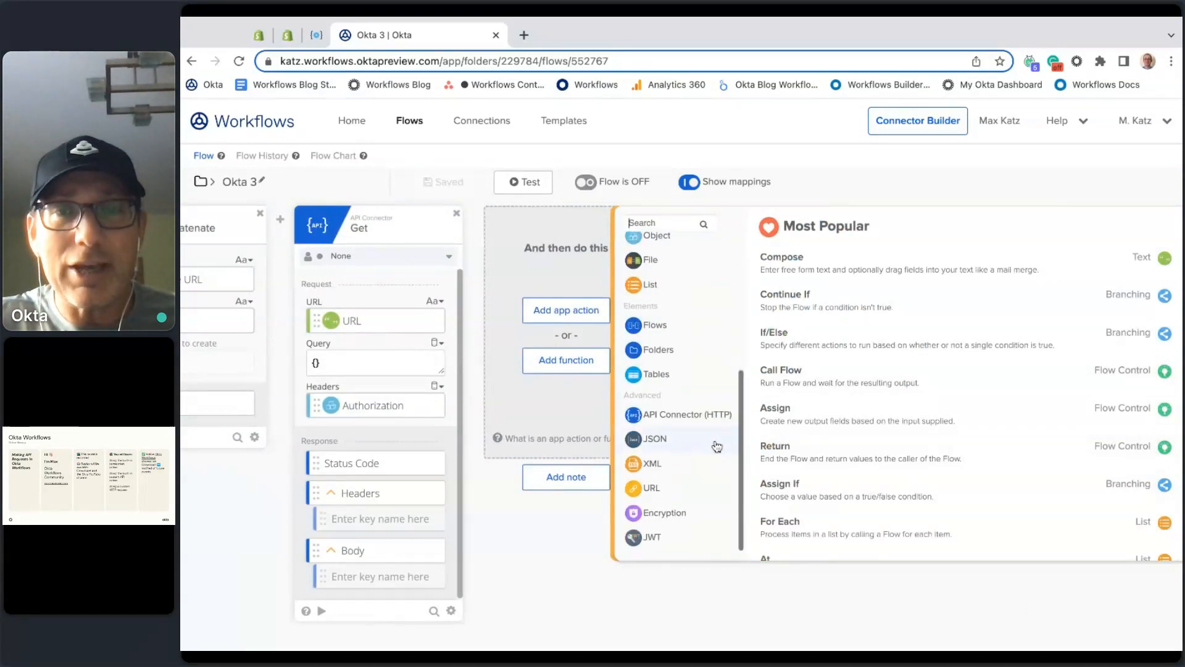
left_click(674, 419)
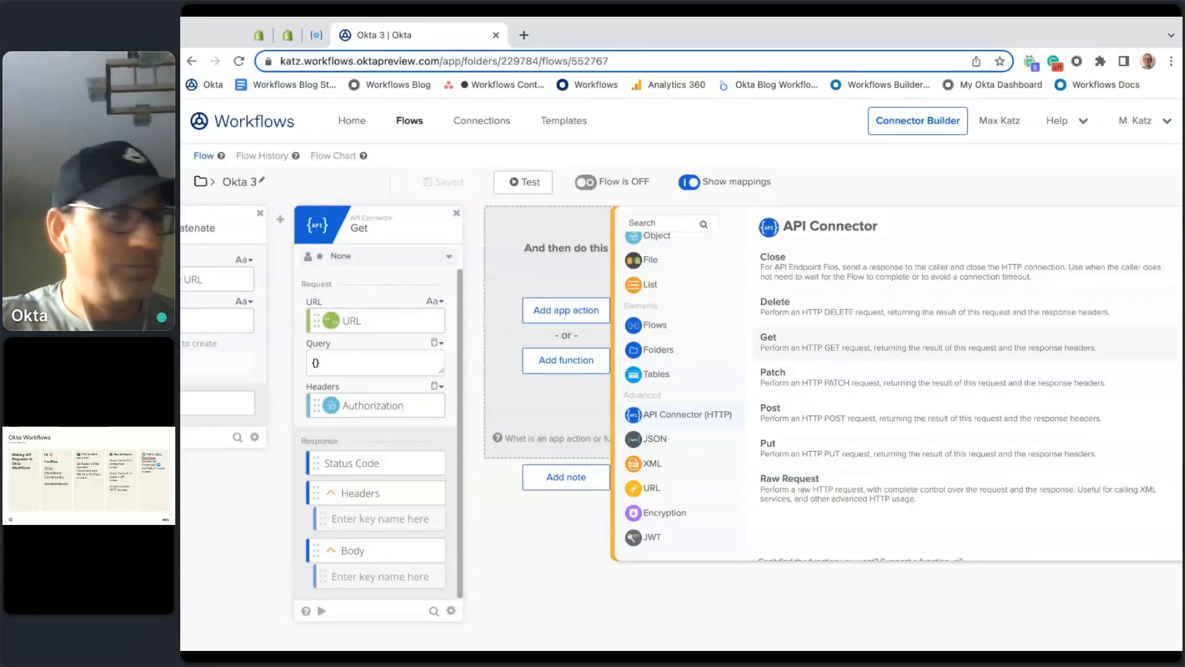
left_click(835, 488)
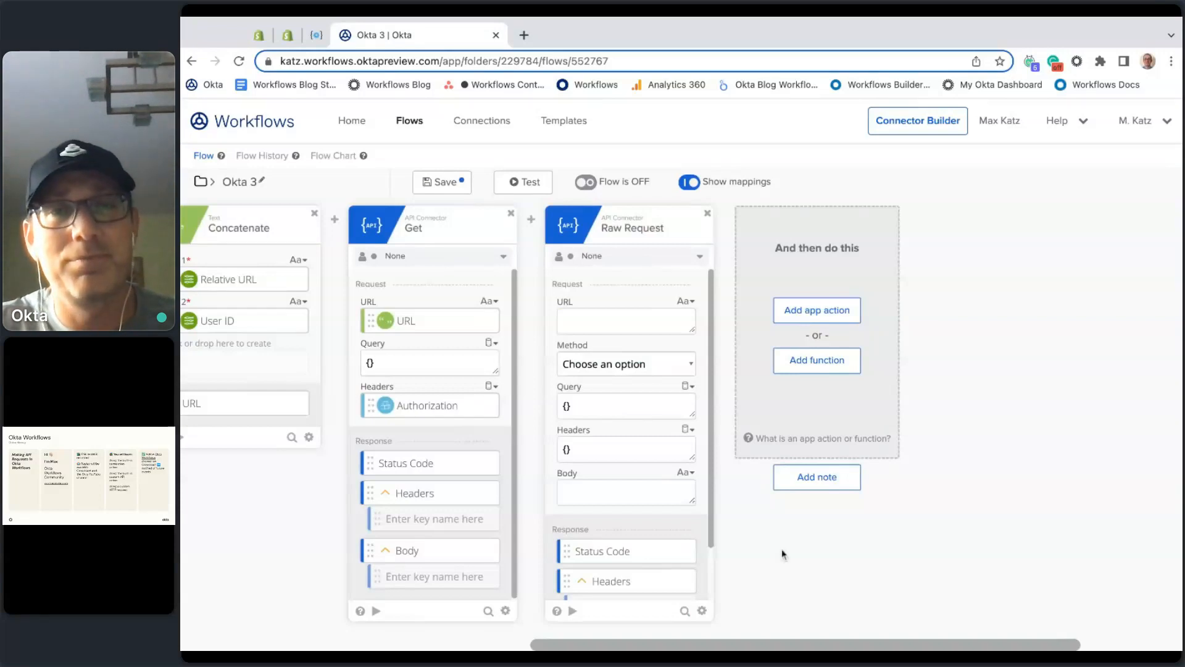
mouse_move(413, 233)
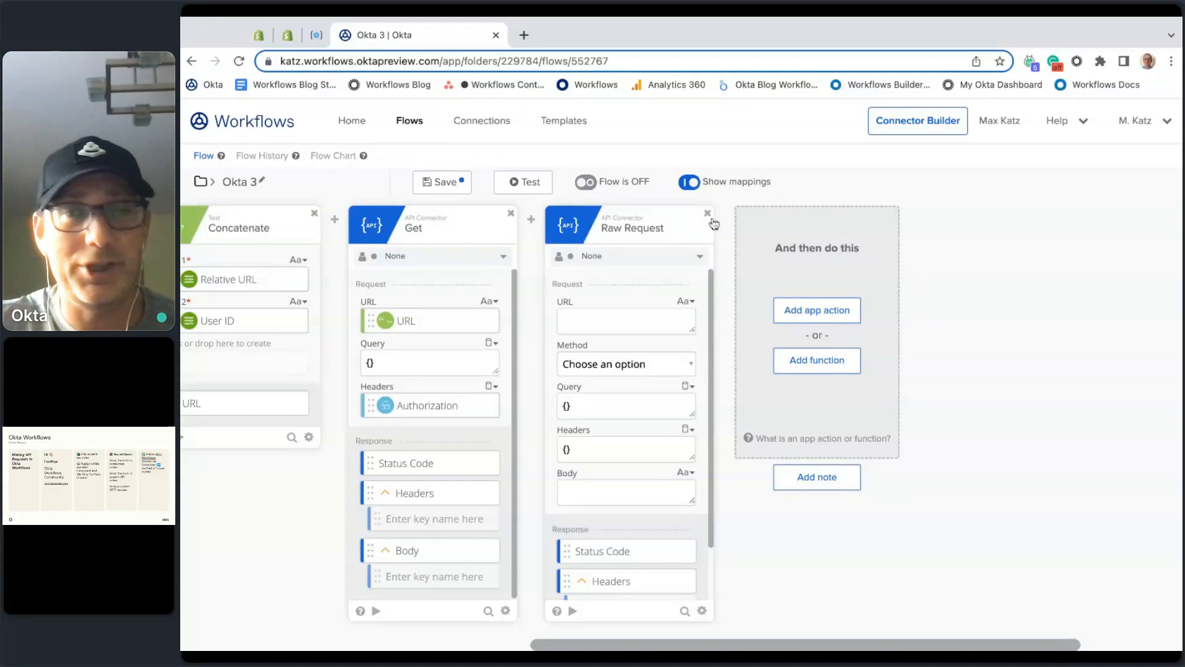
left_click(439, 181)
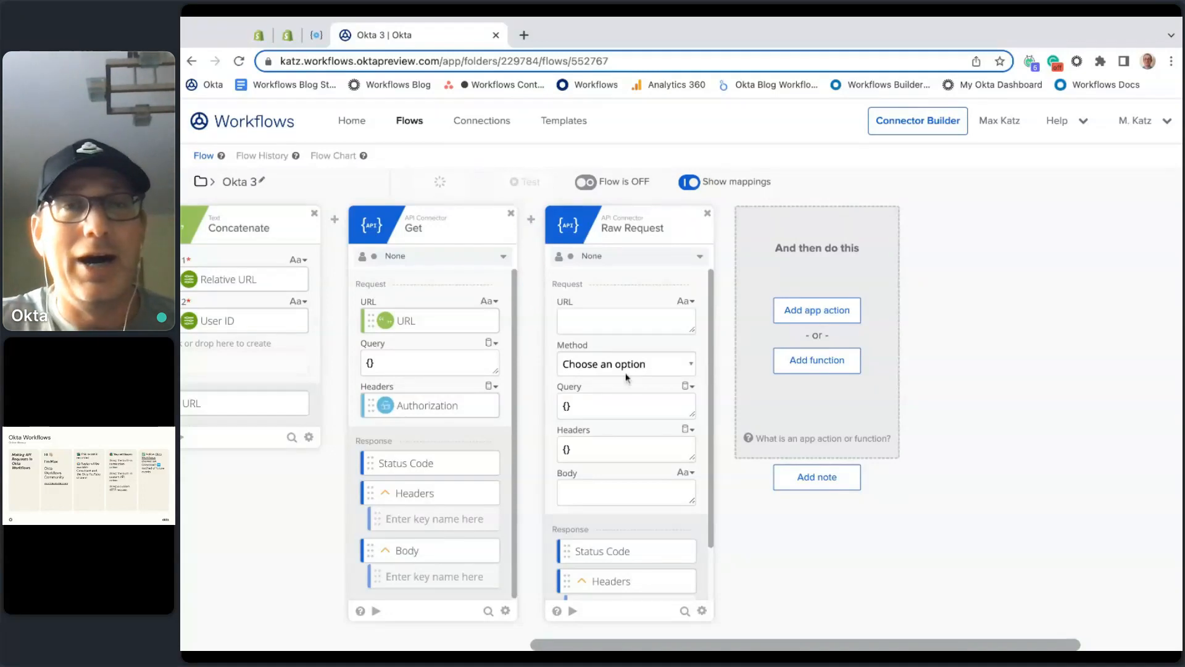
Remove the Raw Request card and save the unsaved changes when leaving the flow
left_click(708, 214)
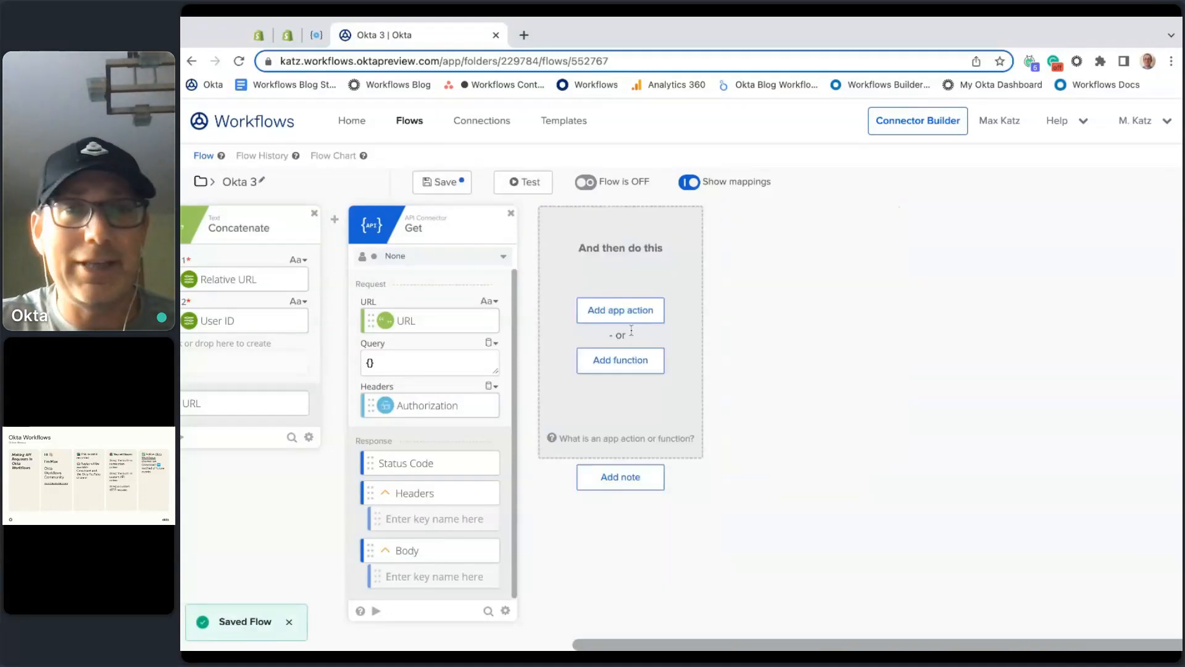
left_click(409, 120)
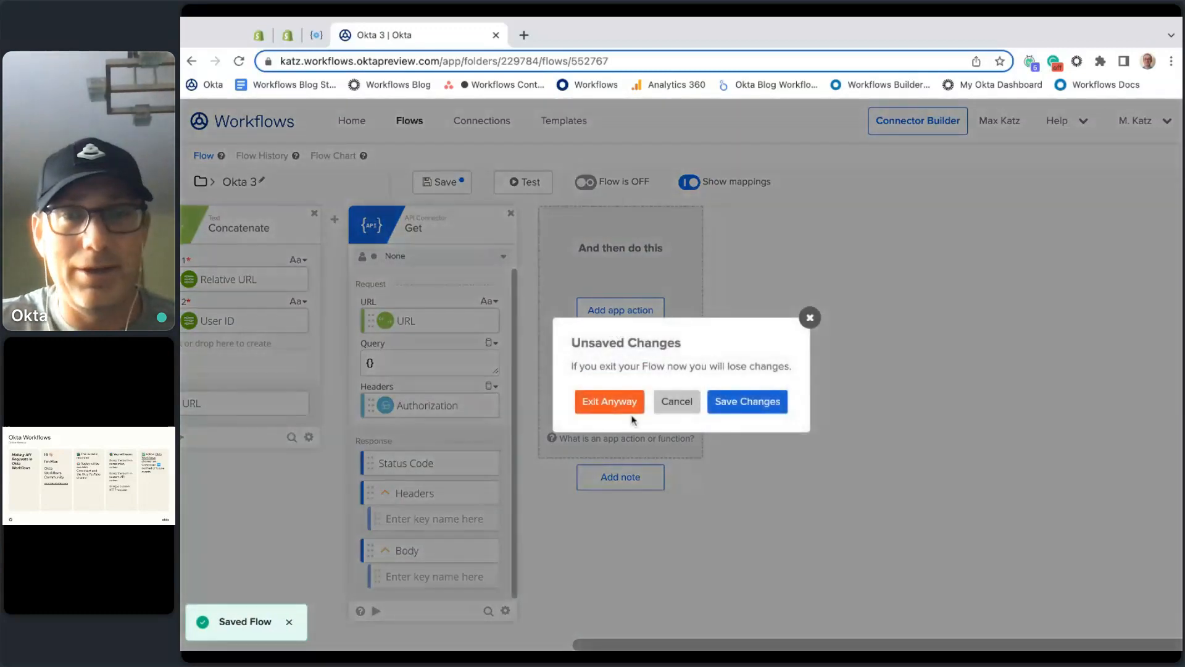
left_click(744, 409)
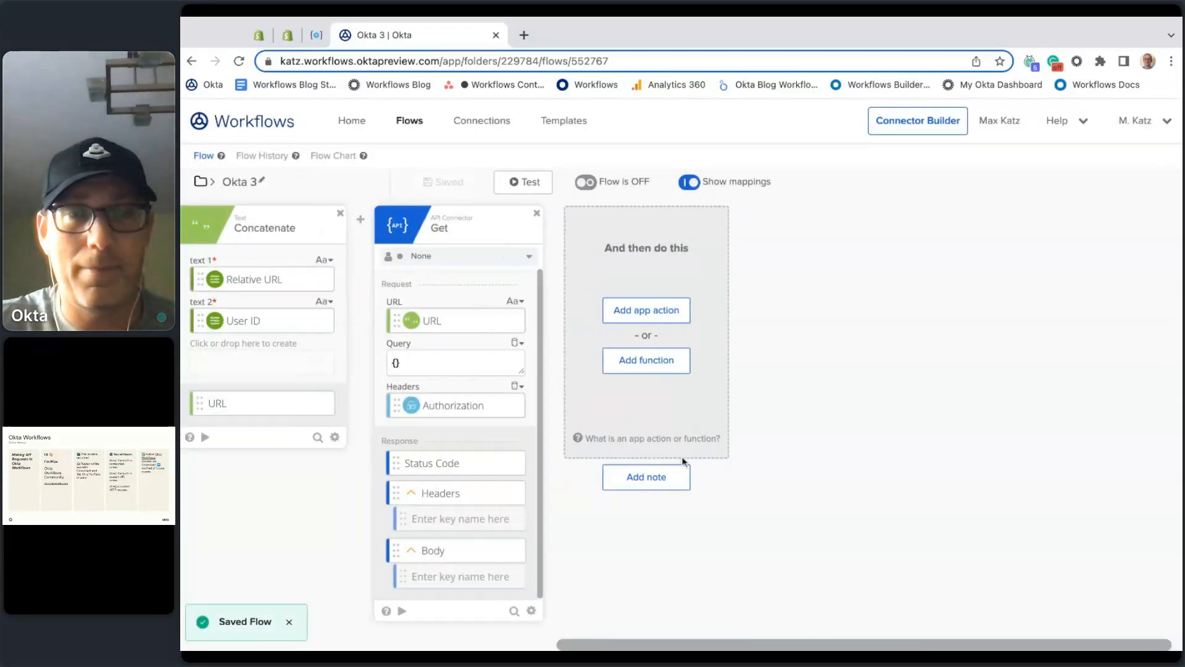
Open the Shopify 1 flow from the flow list and browse the actions the Shopify connector offers, without adding one
left_click(409, 122)
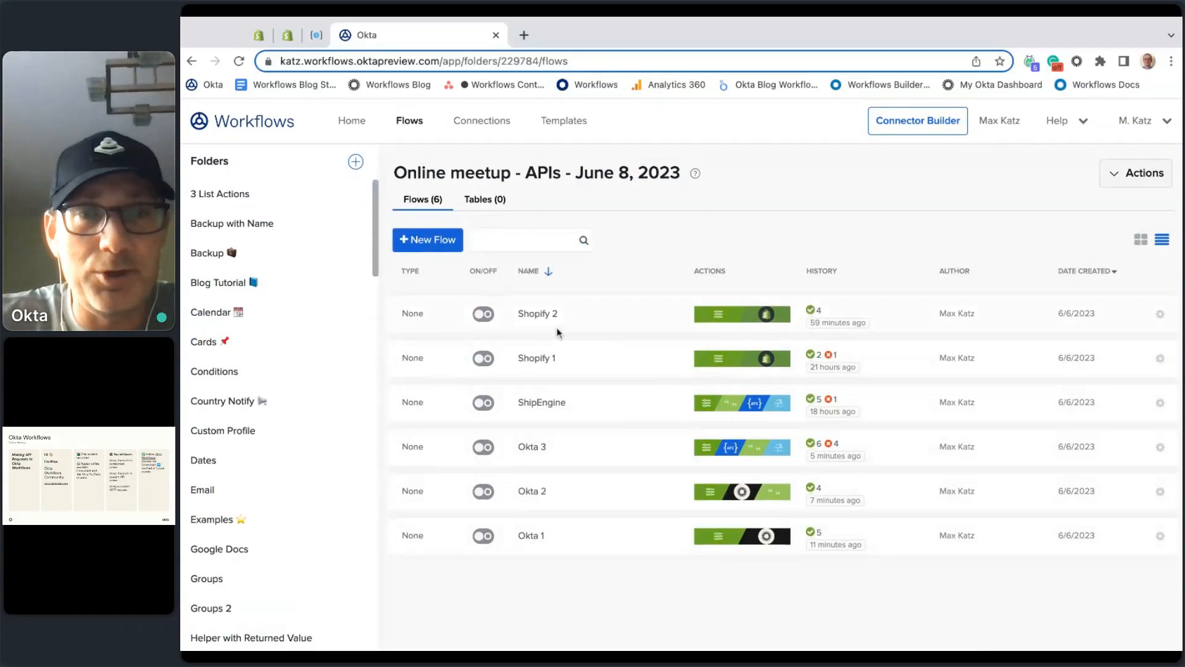
left_click(544, 359)
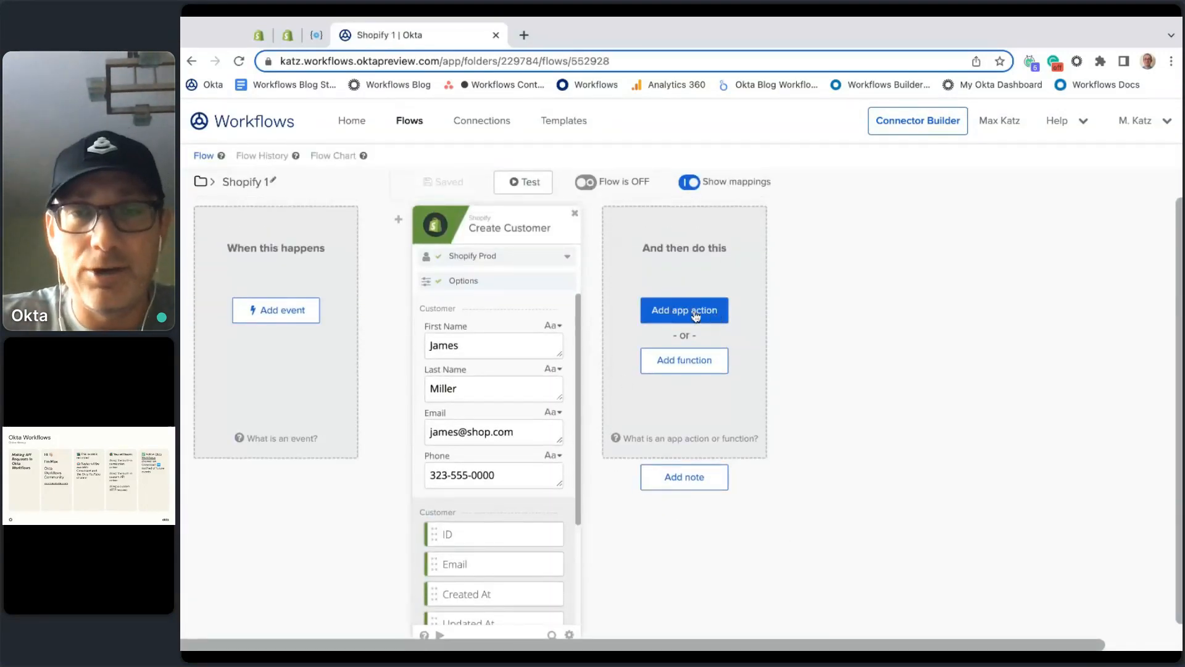
left_click(696, 315)
scroll(954, 387, "down", 2)
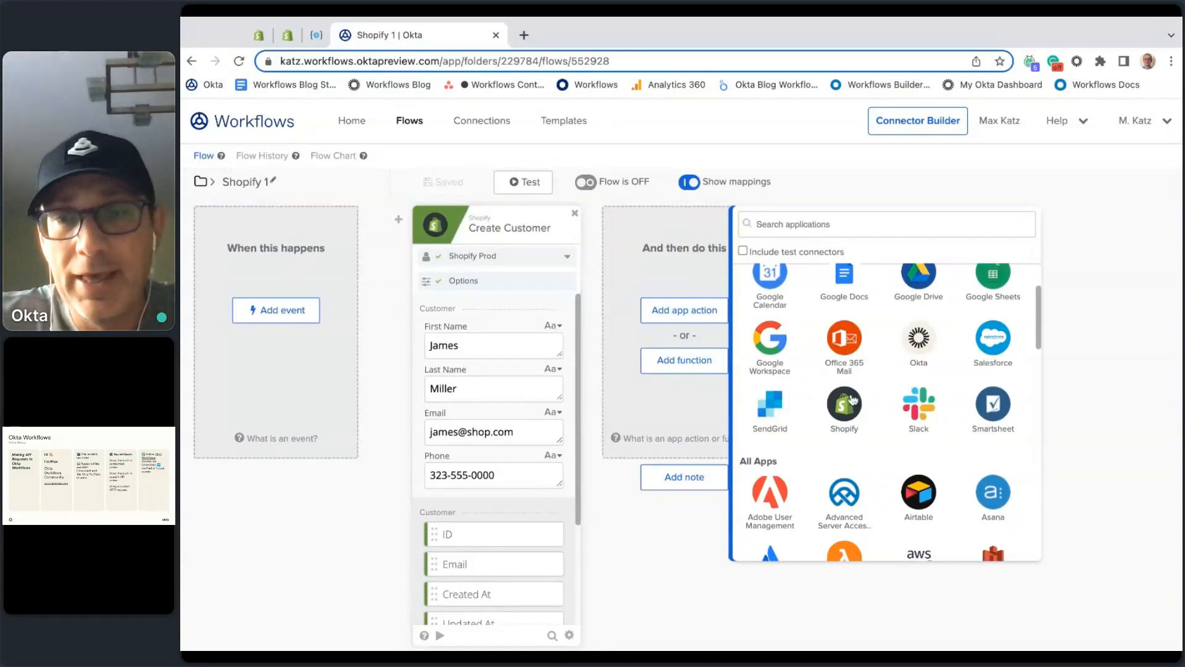
left_click(845, 404)
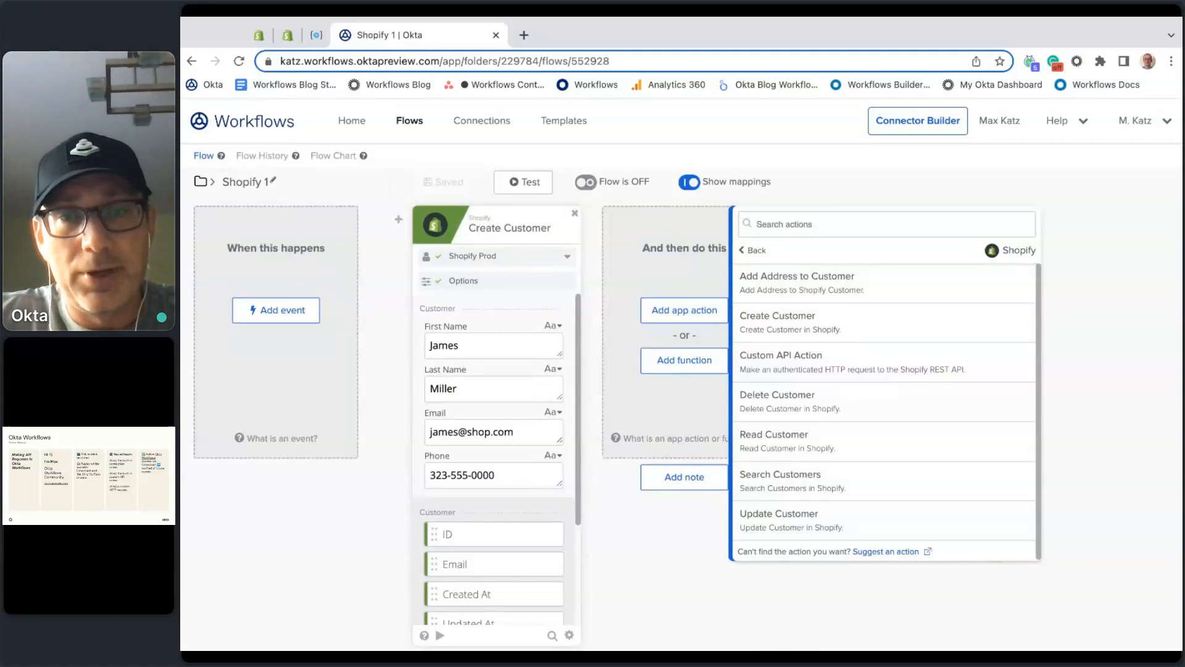
left_click(714, 626)
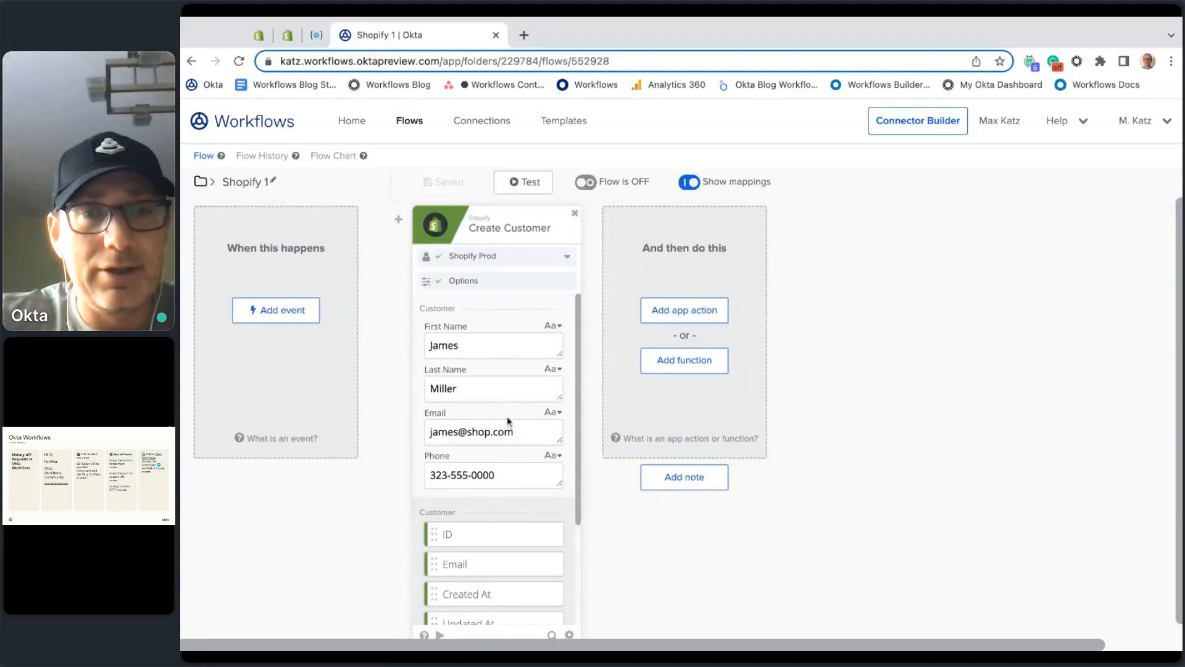
Review the Create Customer card's fields, then switch to the Shopify admin and reload the customer list
scroll(510, 460, "down", 1)
scroll(511, 460, "up", 1)
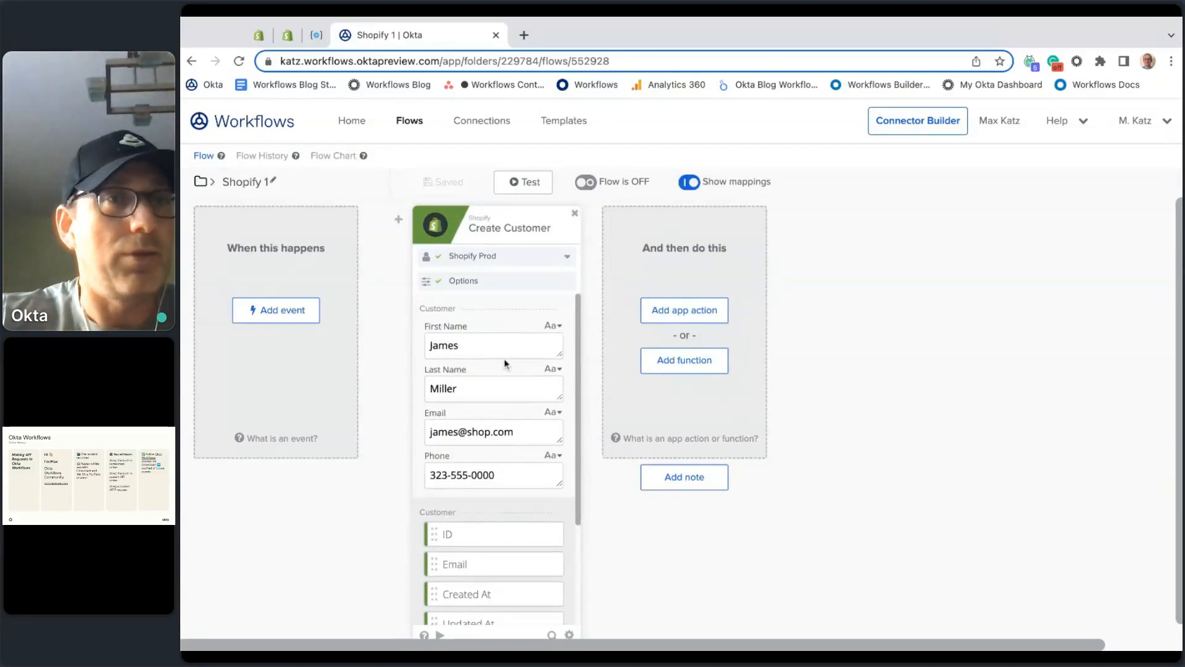
left_click(259, 37)
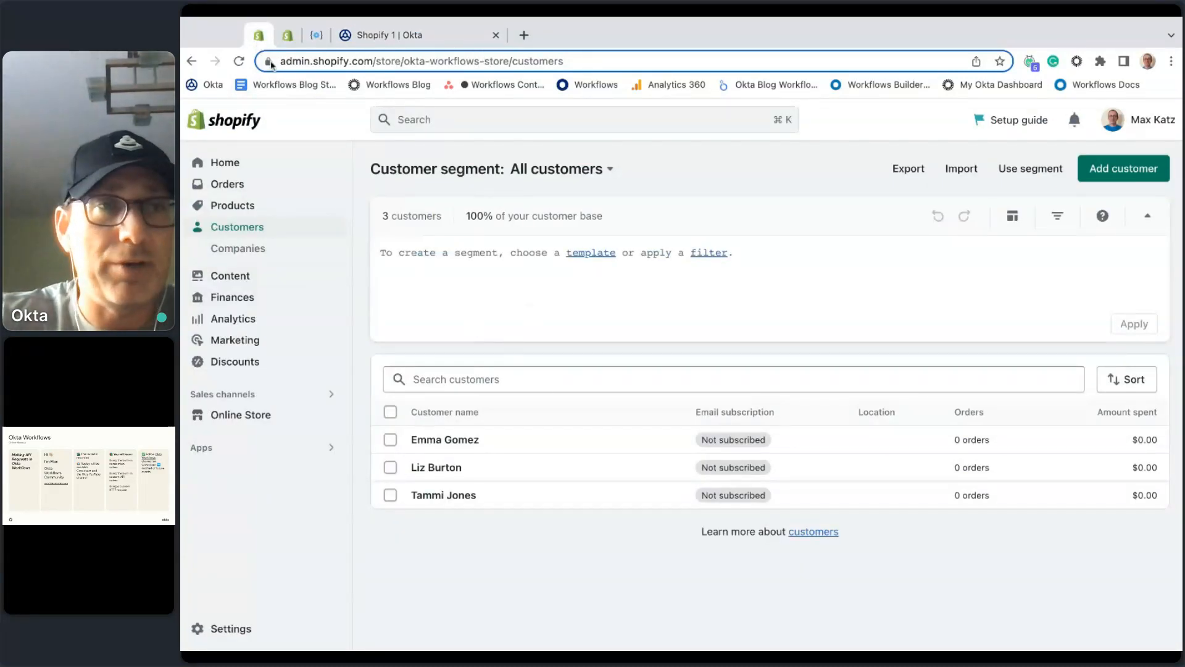
left_click(238, 61)
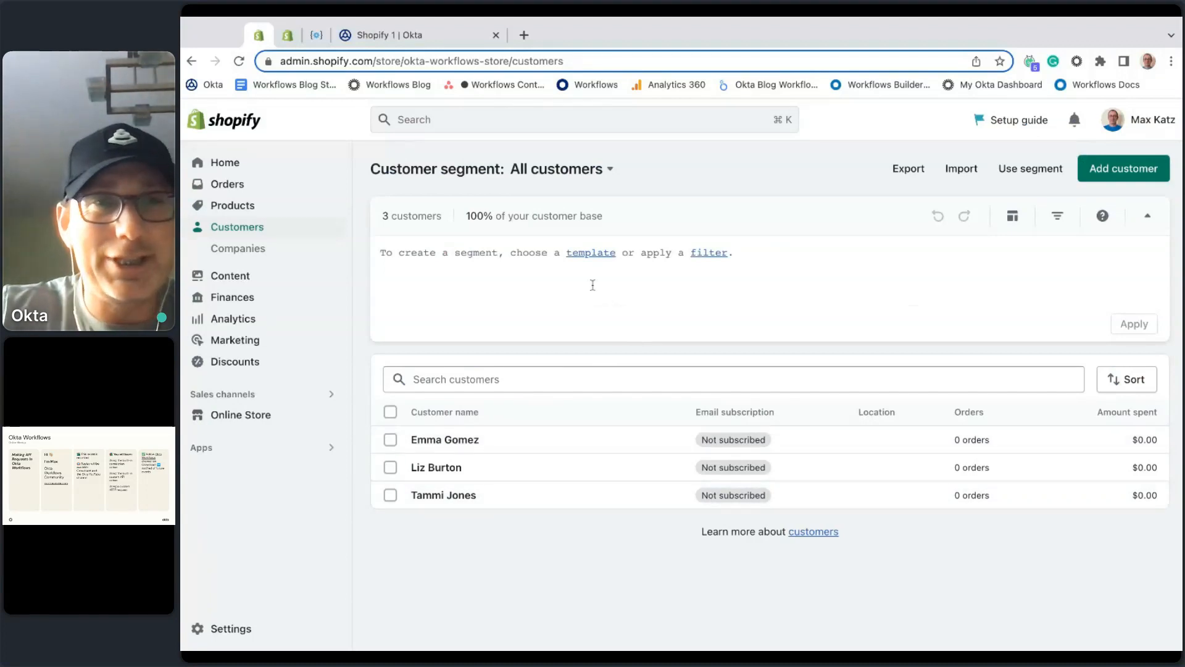
Return to Okta Workflows, test the Shopify 1 flow and review the Create Customer card's execution output
left_click(402, 35)
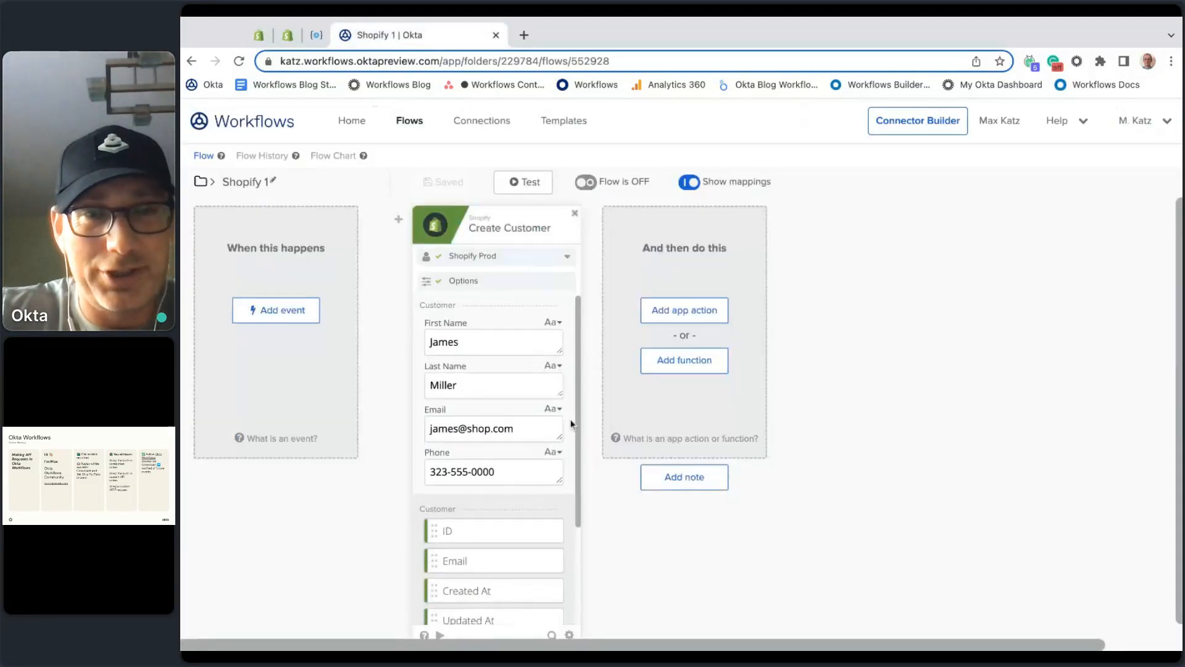
scroll(571, 424, "down", 3)
left_click(530, 183)
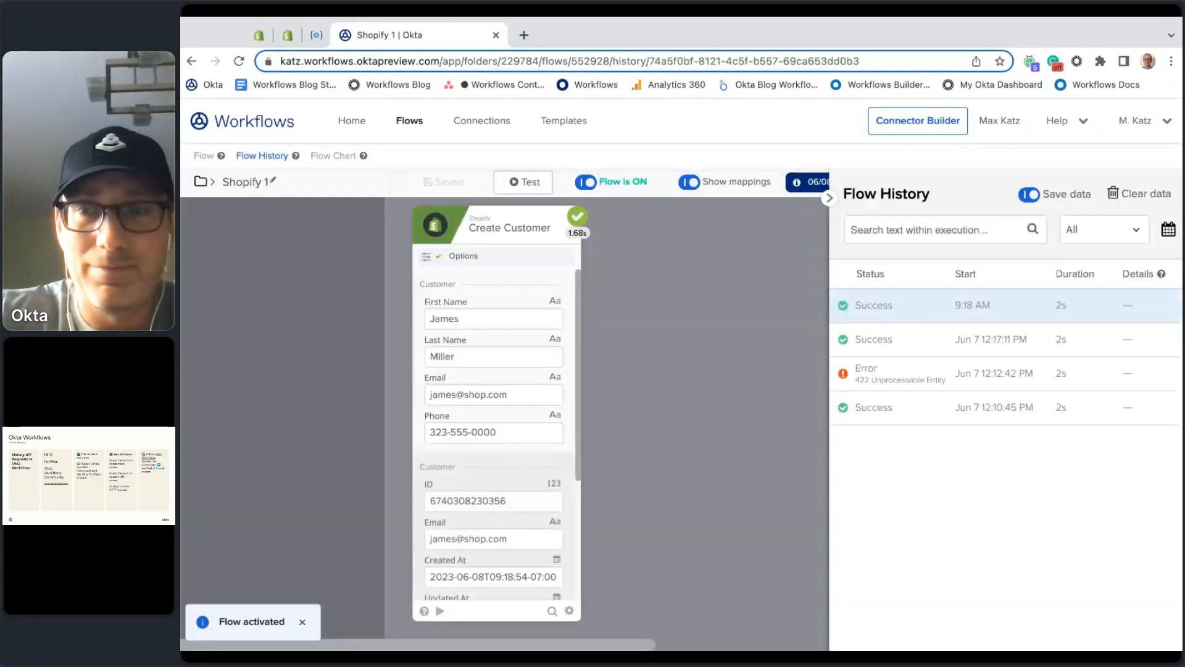
scroll(566, 430, "down", 3)
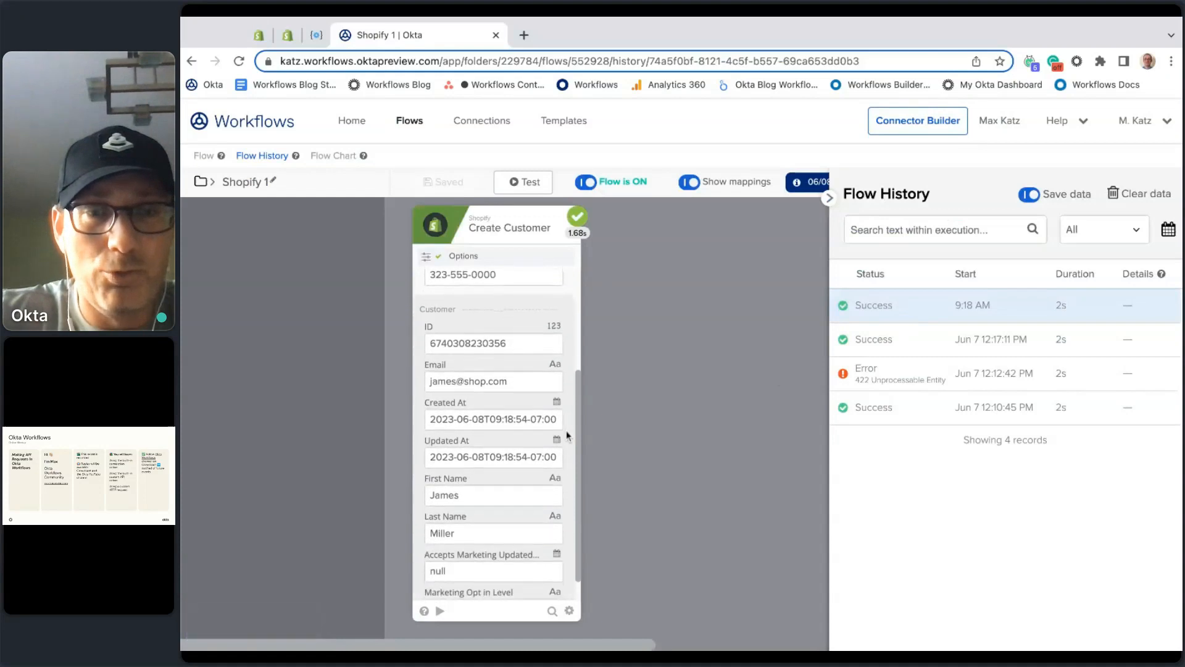
scroll(566, 430, "up", 3)
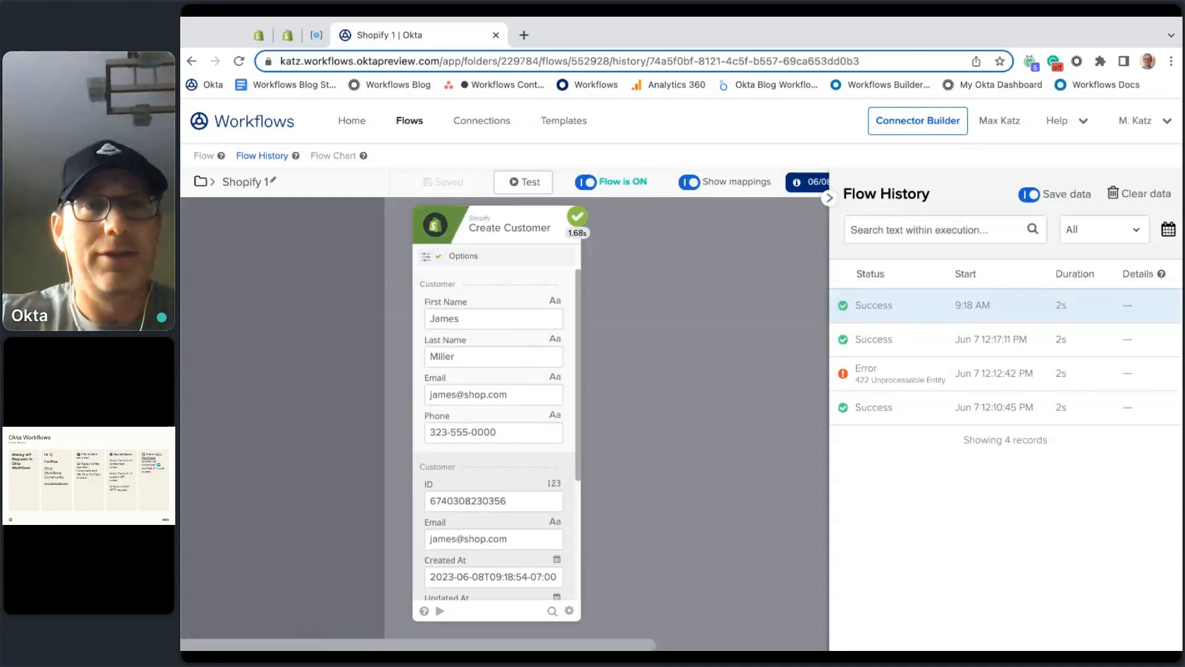
Go back to the flow editor, then switch to the Shopify admin and reload the customer list
left_click(205, 156)
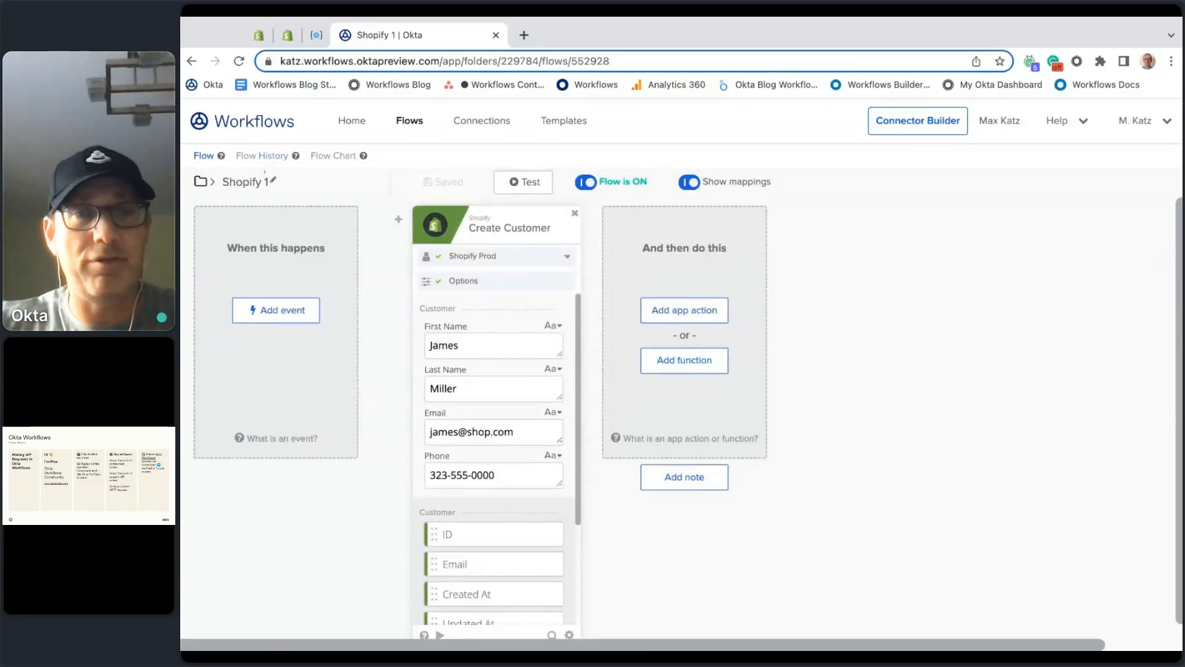
left_click(259, 36)
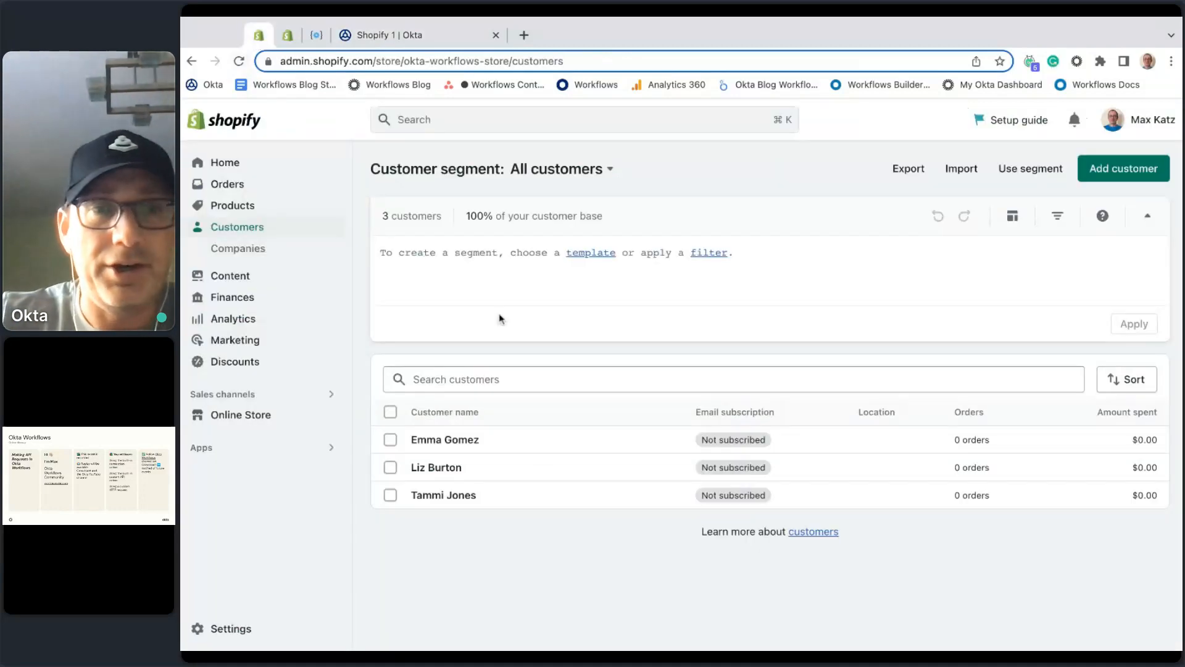
key("super+r")
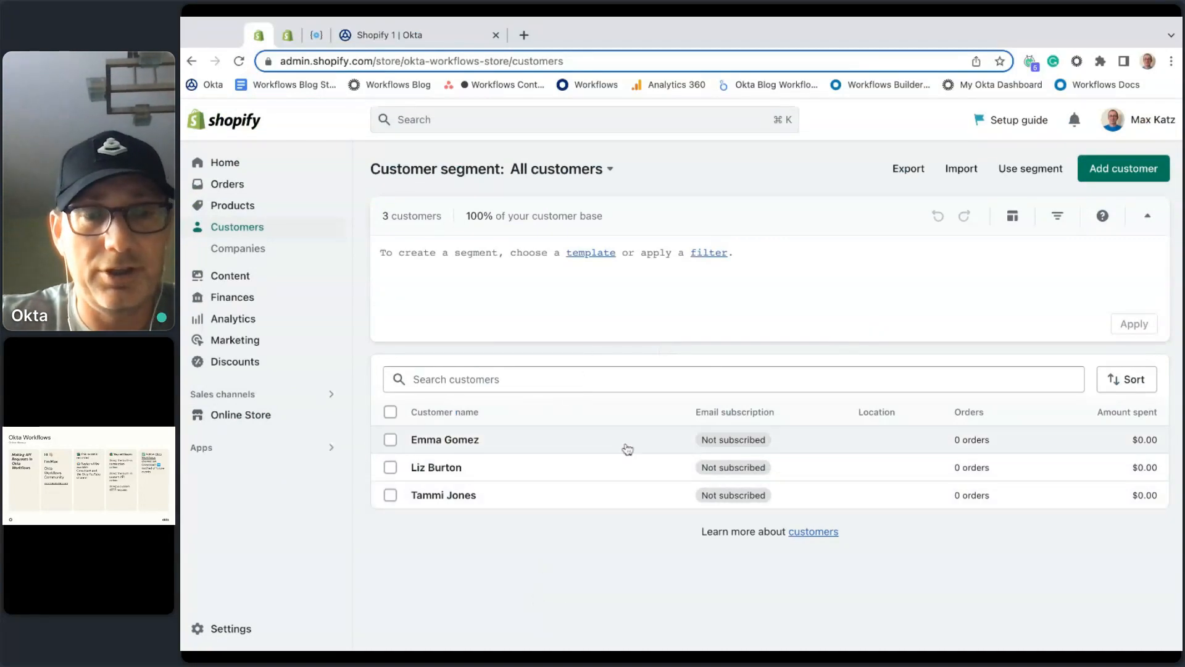
key("super+r")
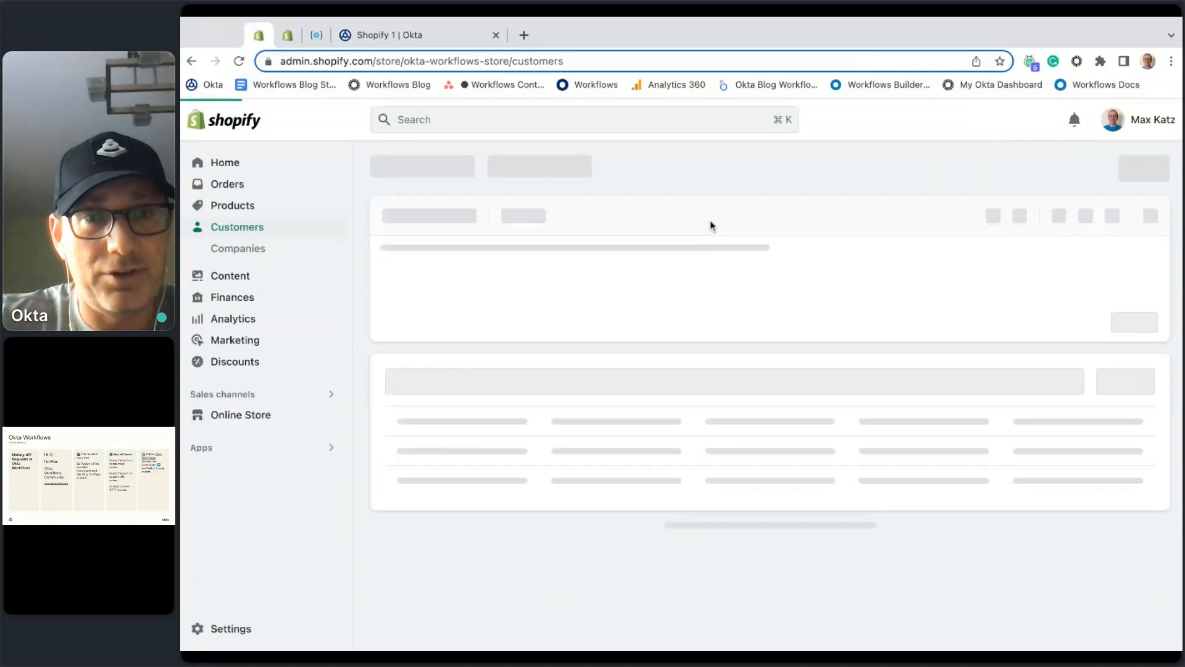
Check the customer name entered in the flow and search the Shopify customers for "jam"
left_click(544, 385)
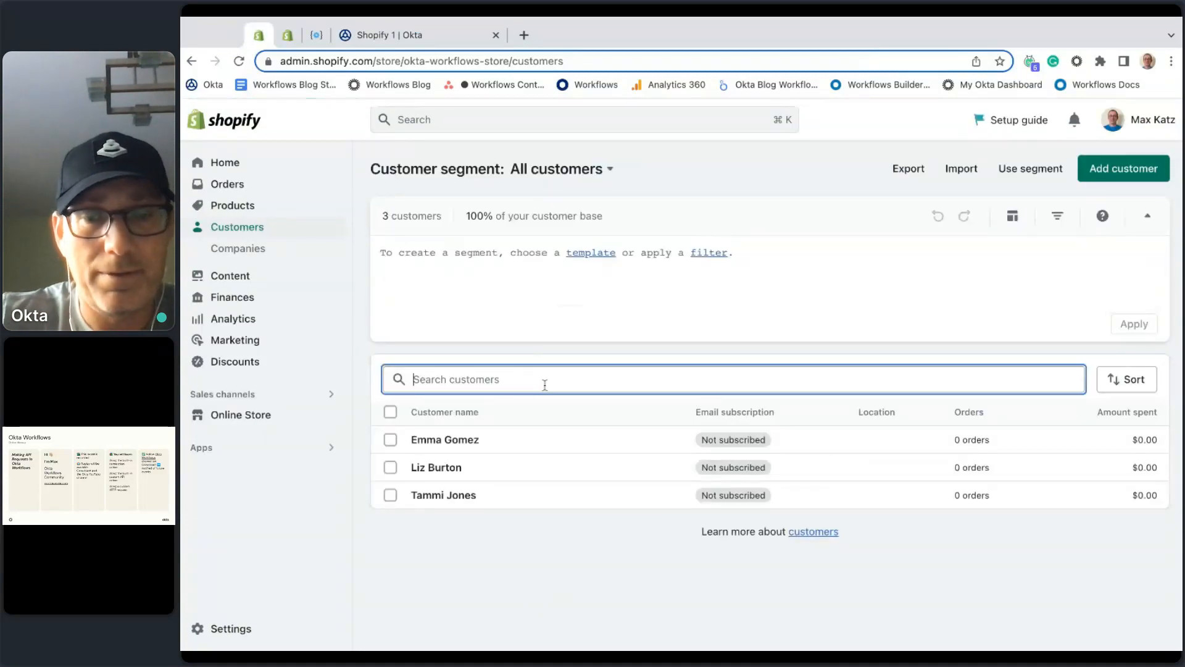
left_click(387, 37)
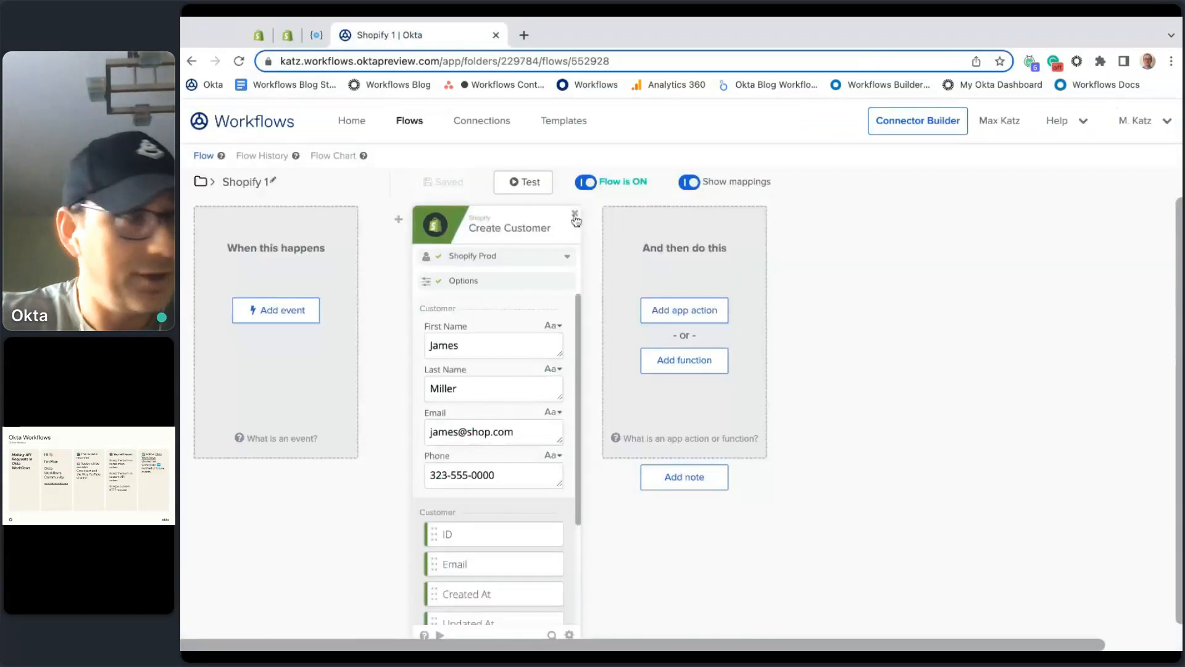
left_click(258, 34)
type("jam")
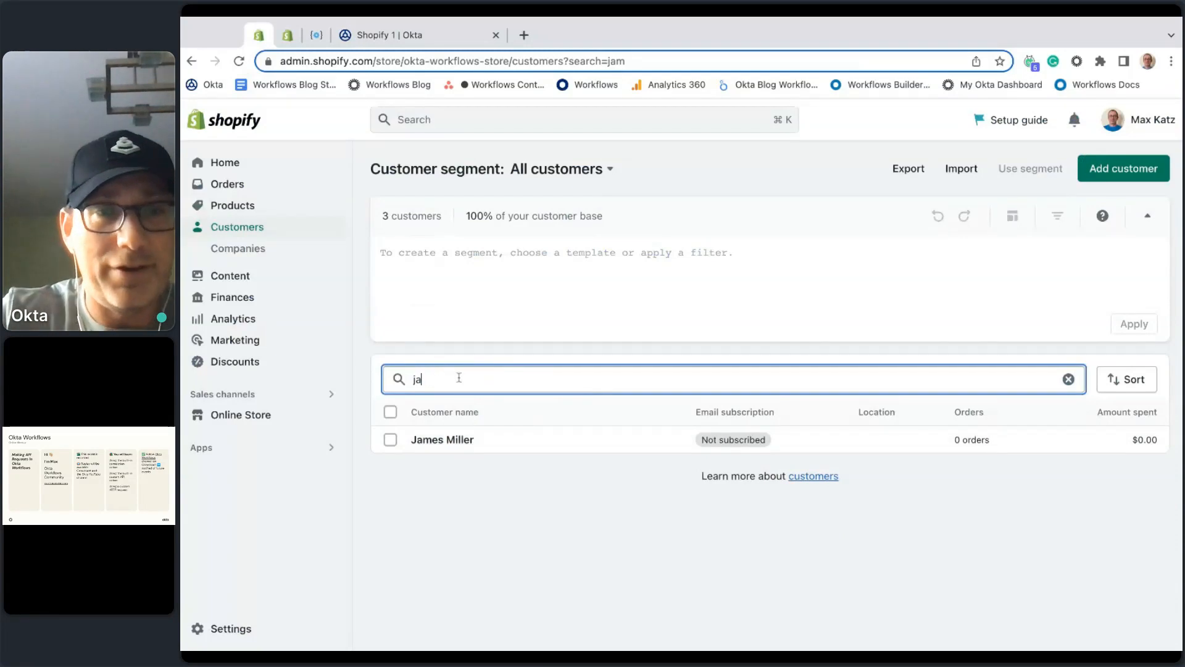
key("BackSpace")
key("BackSpace")
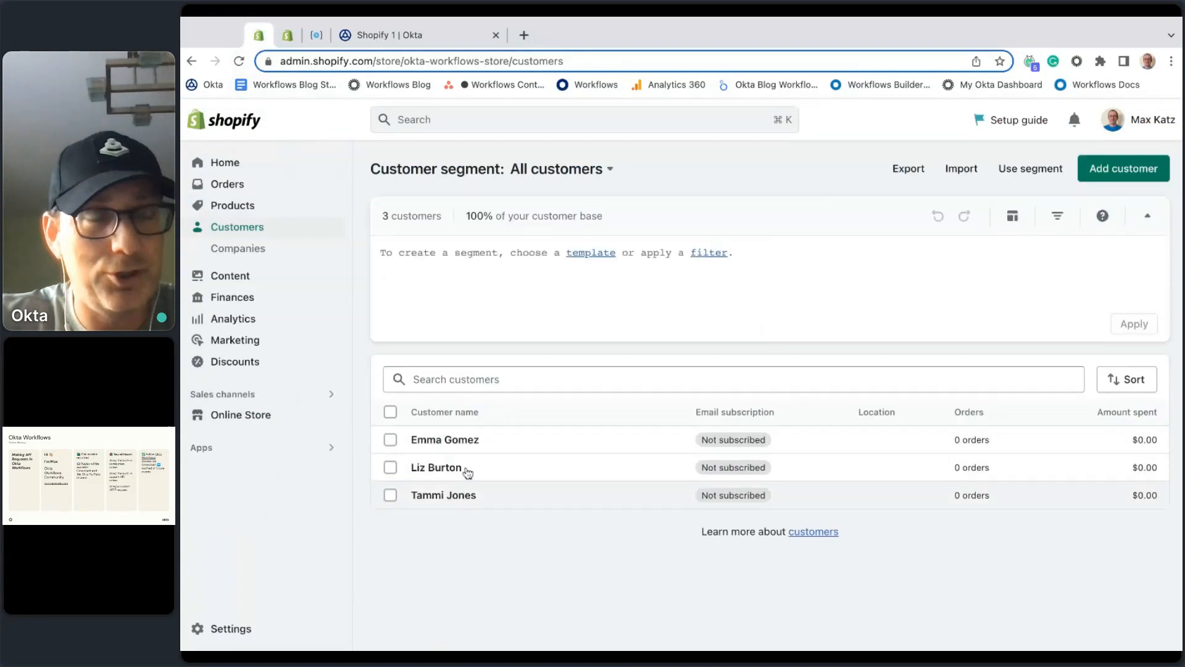
left_click(608, 377)
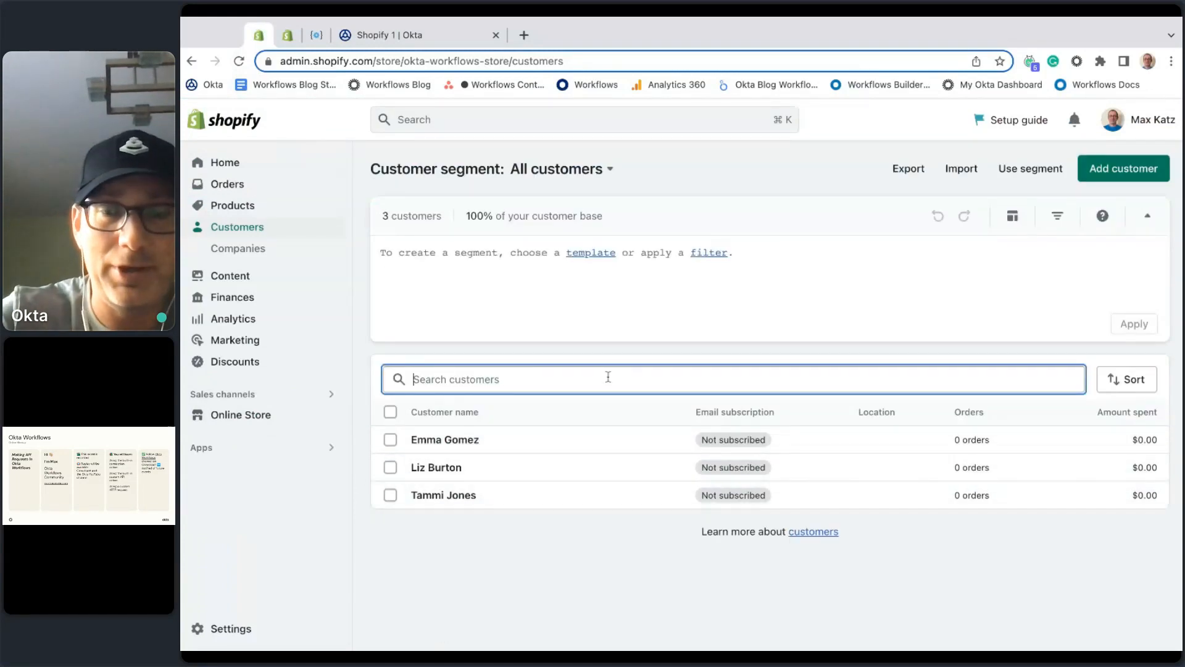
type("jam")
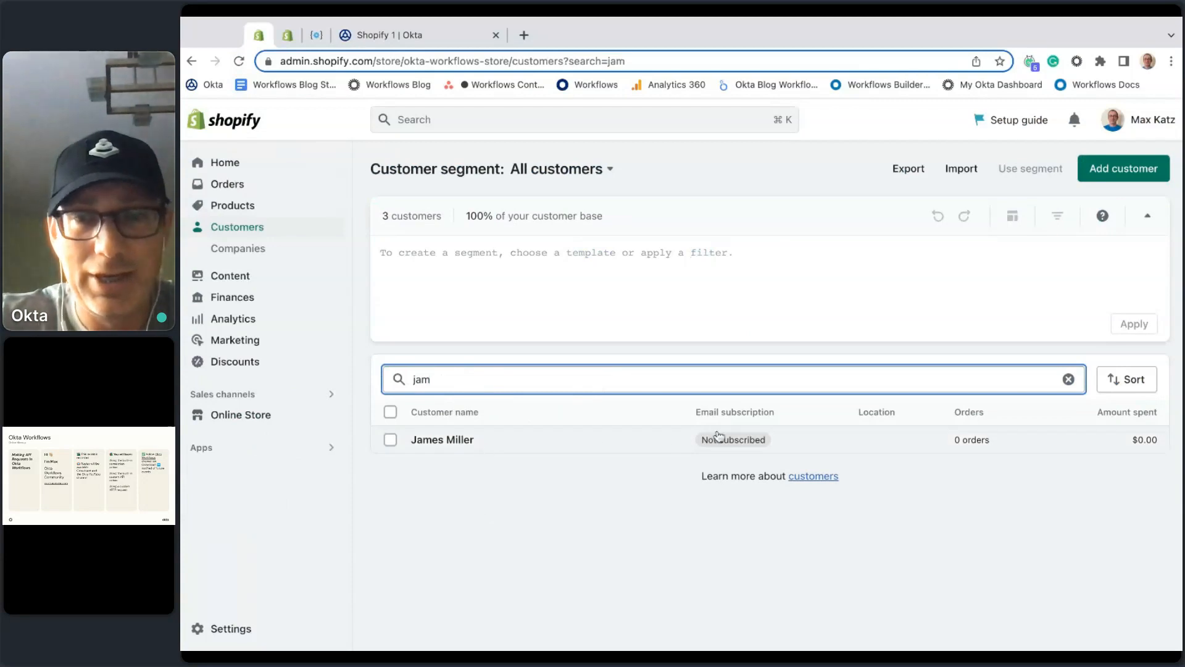
Delete the customer found by the search from the Shopify store and confirm the deletion
left_click(395, 445)
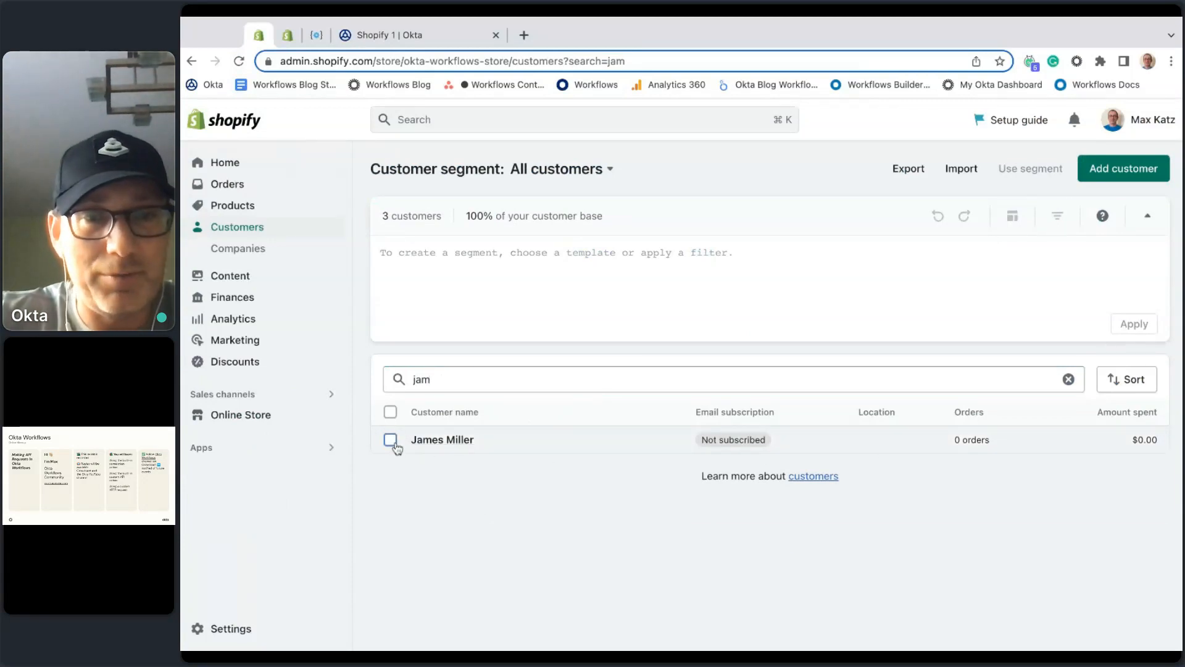
left_click(391, 439)
left_click(802, 486)
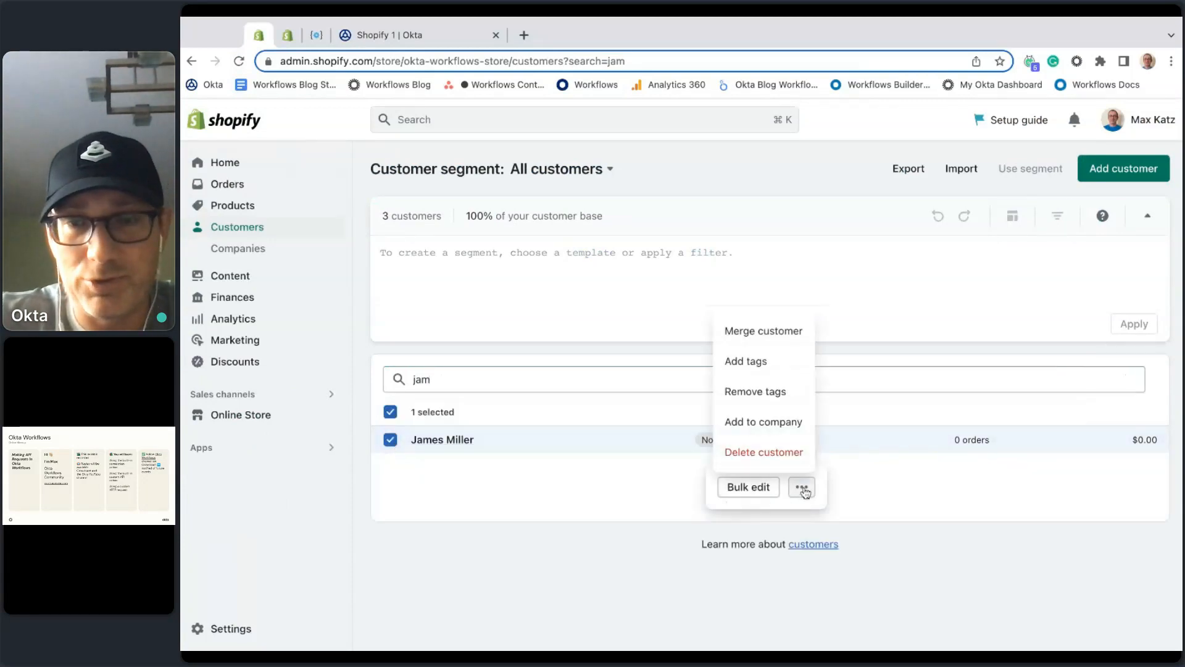
left_click(770, 452)
left_click(867, 460)
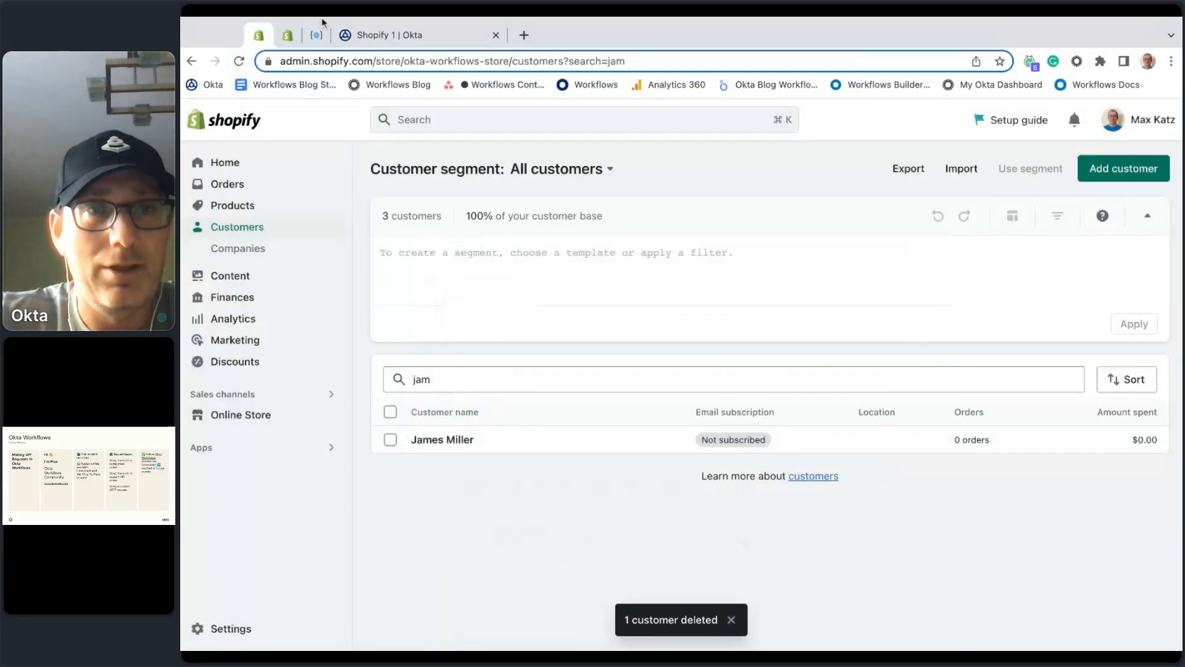
Reload the Shopify customers page and clear the search term to list all customers again
left_click(239, 61)
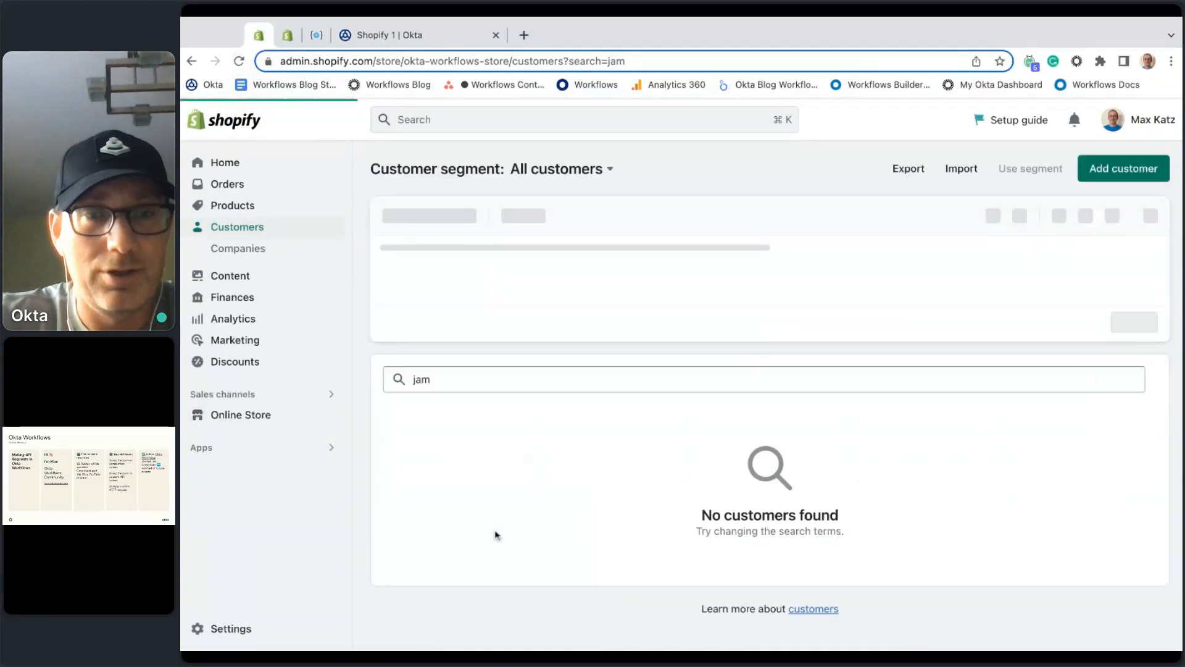
left_click(472, 371)
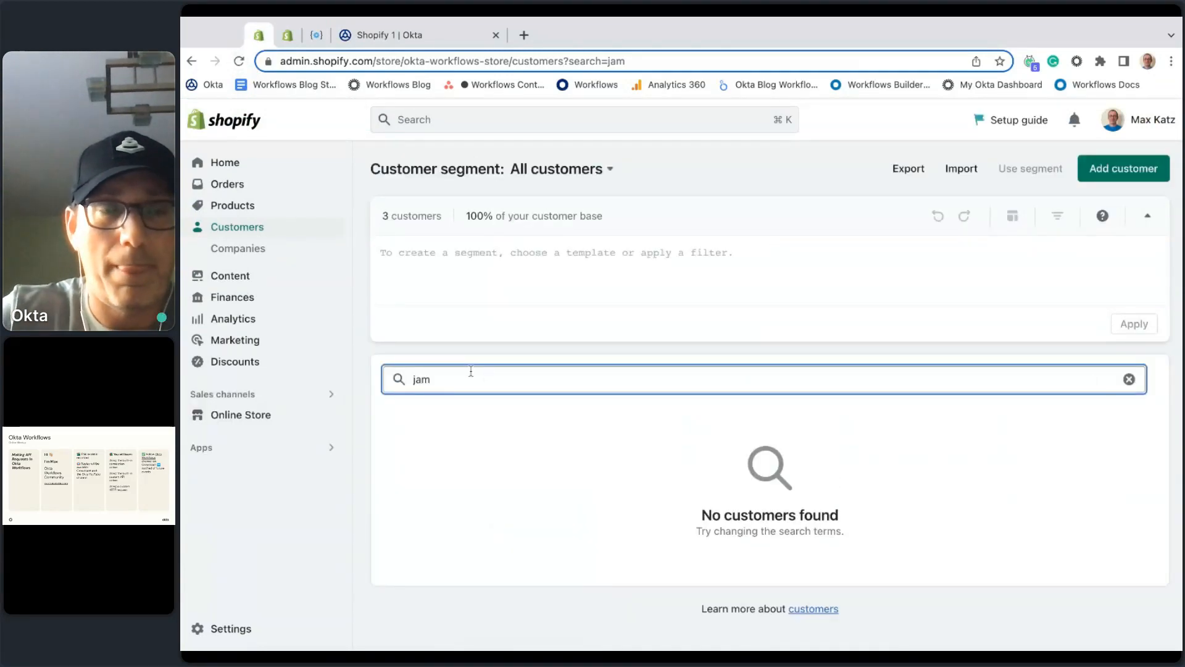
key("BackSpace")
key("BackSpace")
key("BackSpace")
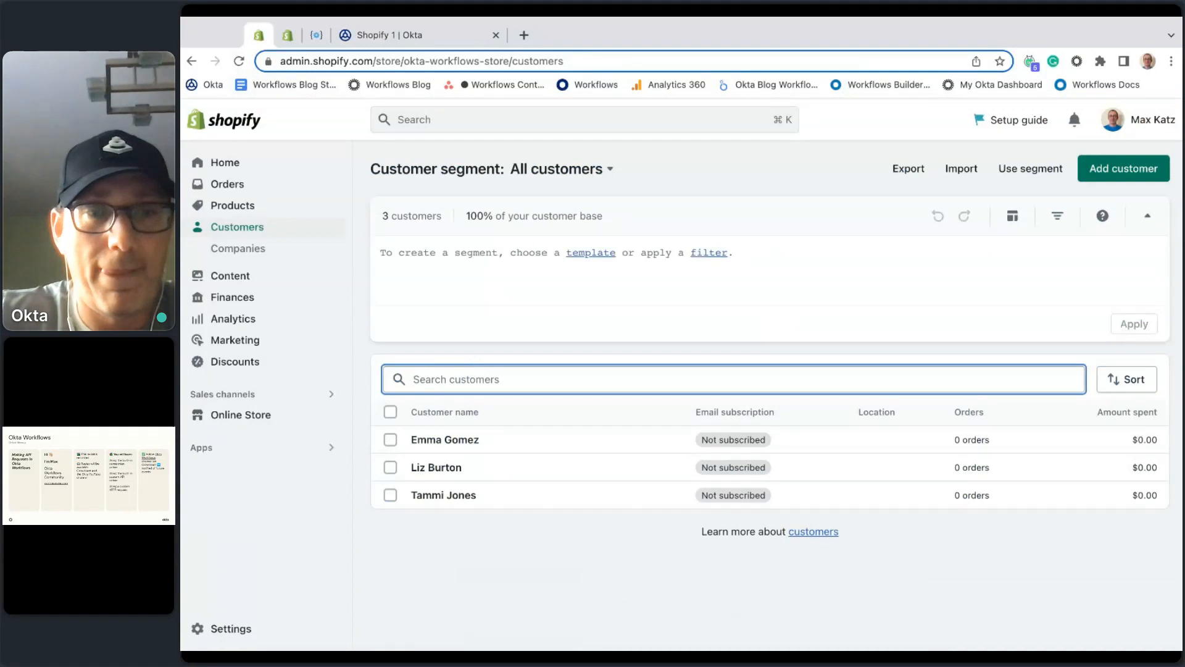
Switch to Okta Workflows and test the Shopify 1 flow again to recreate the customer
left_click(384, 35)
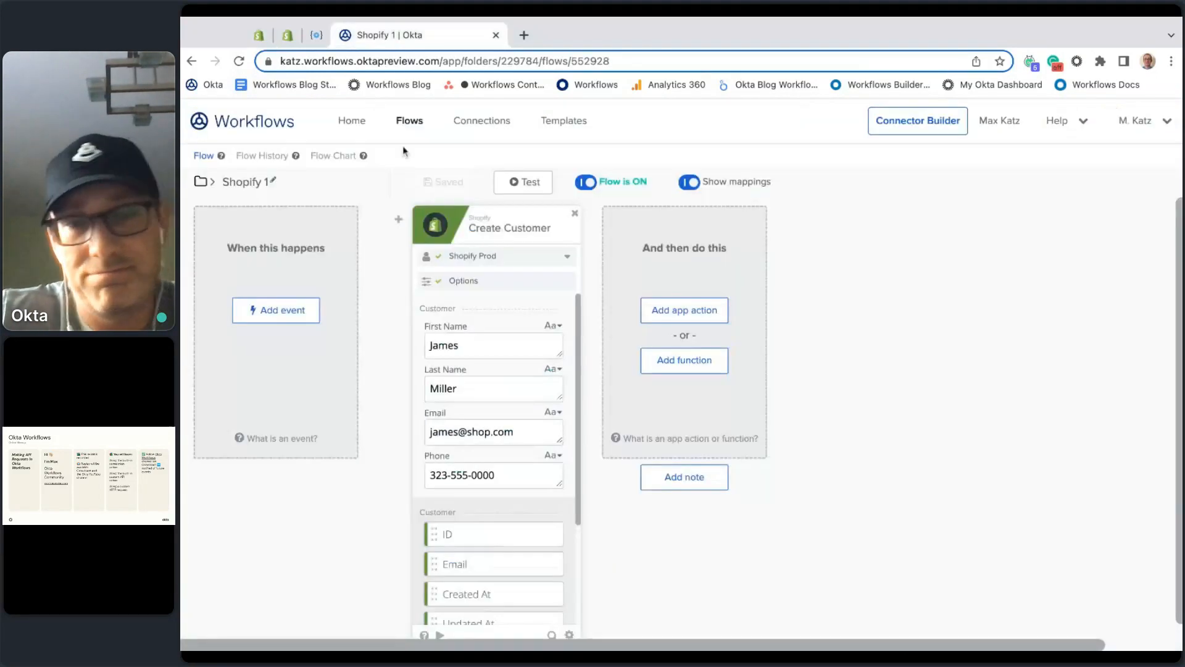
scroll(543, 403, "down", 3)
left_click(530, 191)
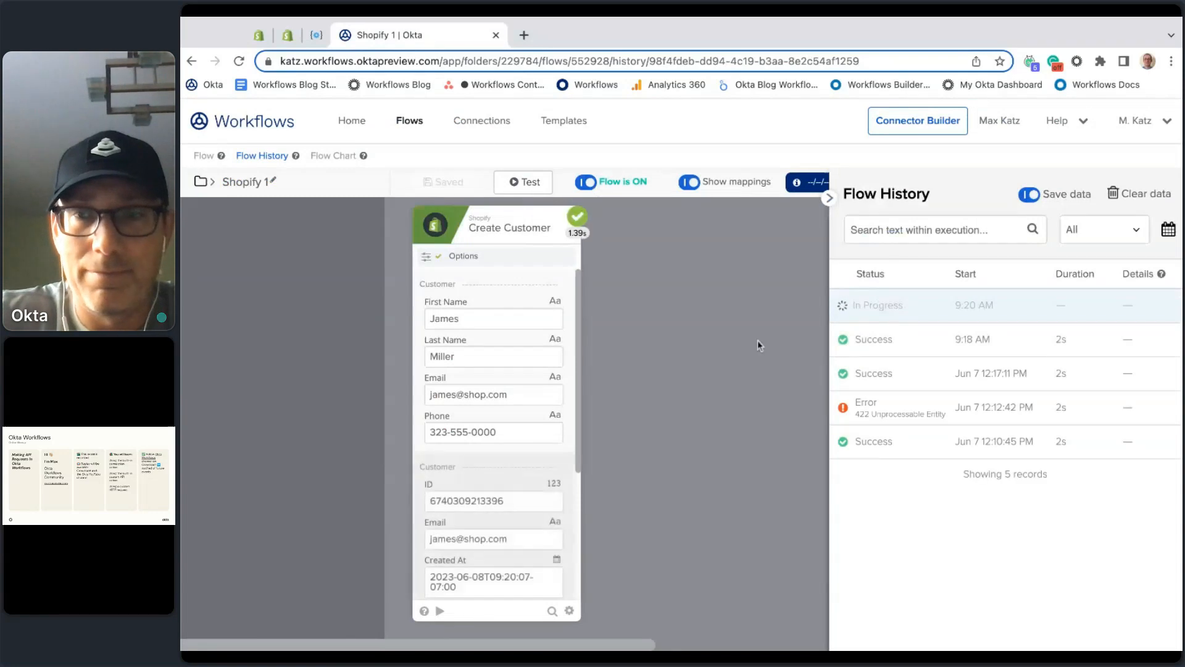
Switch to the Shopify admin and search the customers for "ja" to check the recreated record
left_click(259, 35)
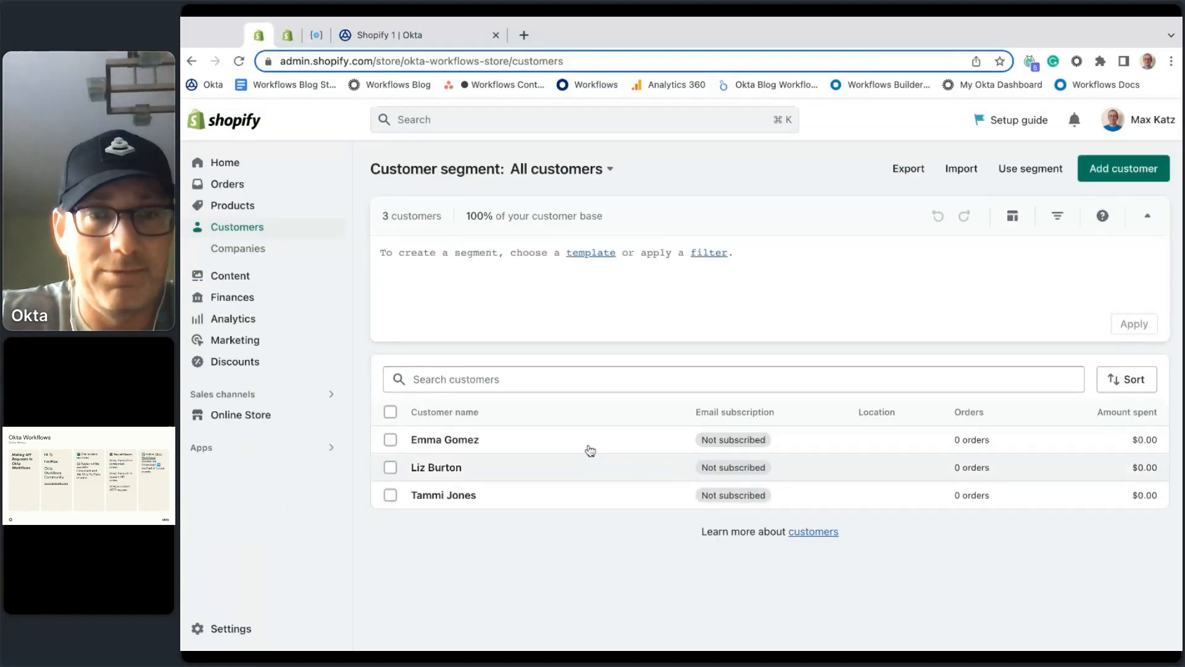
left_click(671, 381)
type("ja")
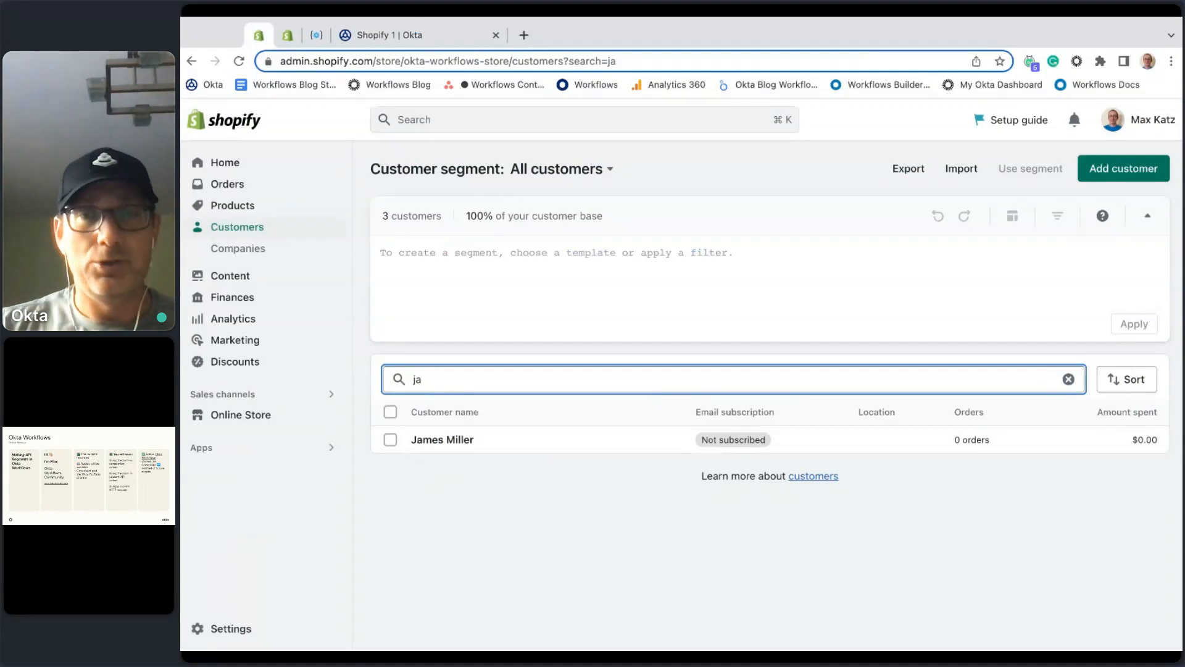
Return to the Shopify 1 flow's editor in Okta Workflows and list the Shopify connector's available actions
left_click(432, 35)
left_click(291, 154)
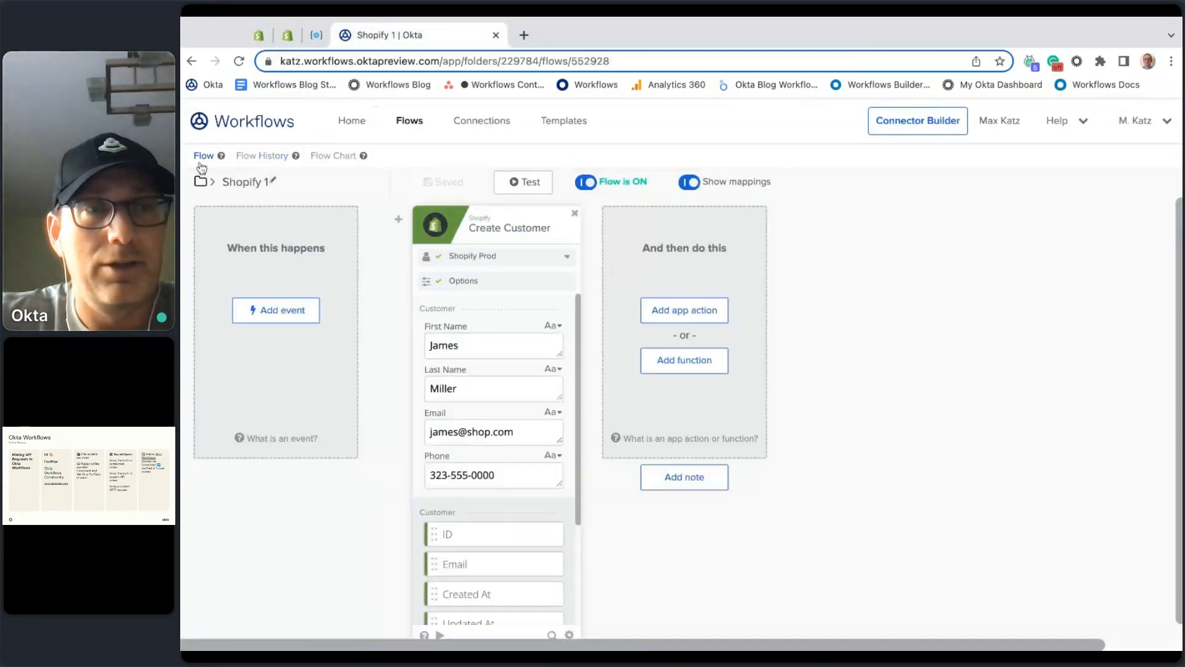
left_click(704, 315)
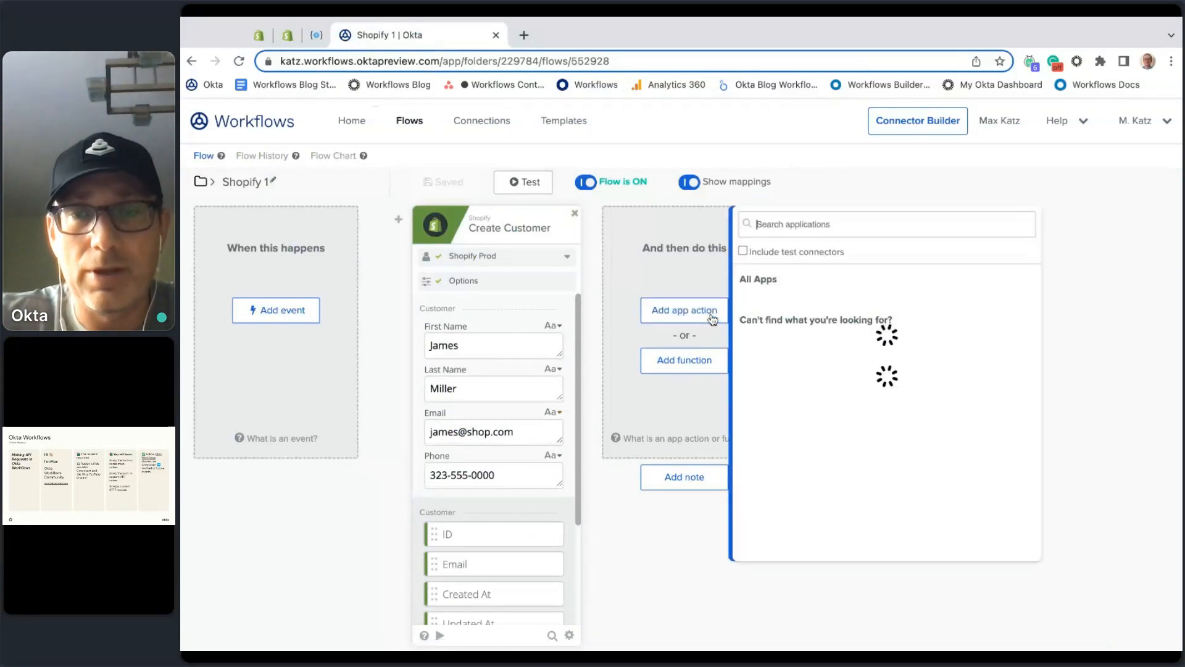
left_click(857, 456)
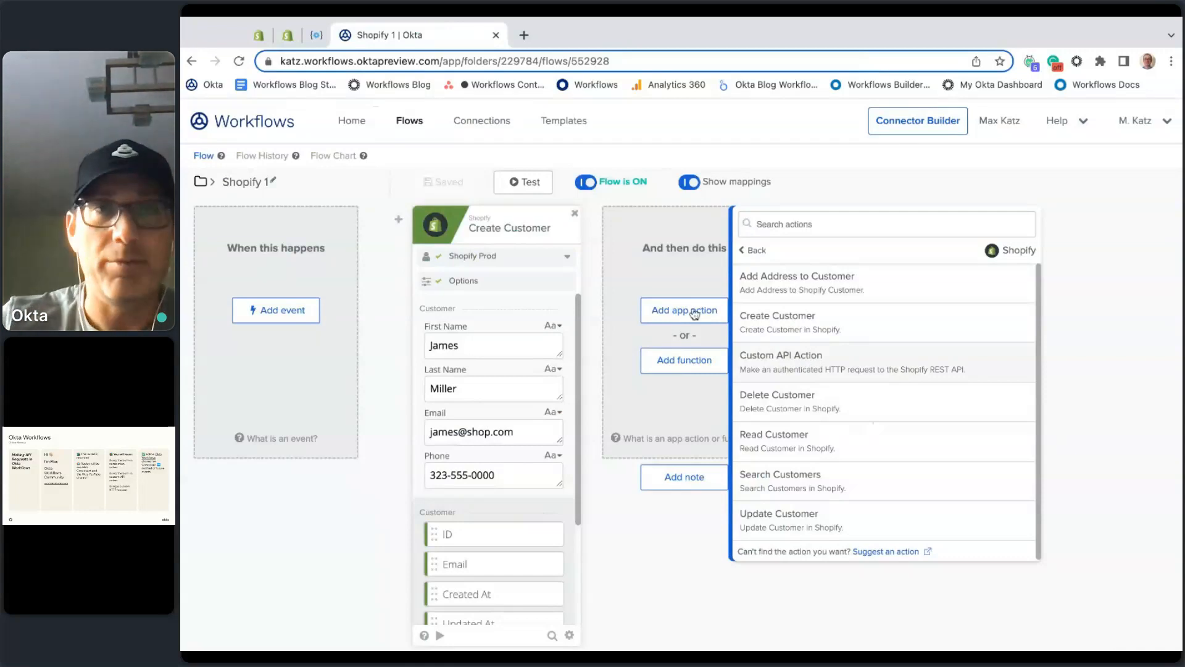
Check the customer count endpoint in the Shopify API documentation, and clear the search and reload the customer list in the Shopify admin
left_click(287, 35)
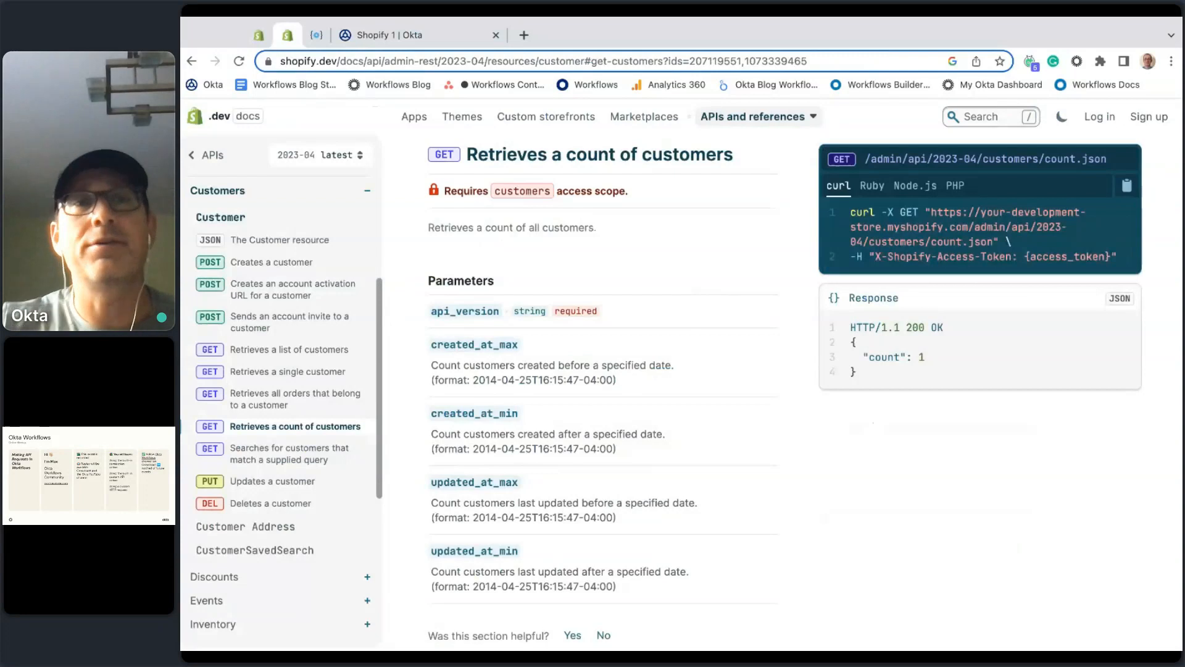
left_click(260, 38)
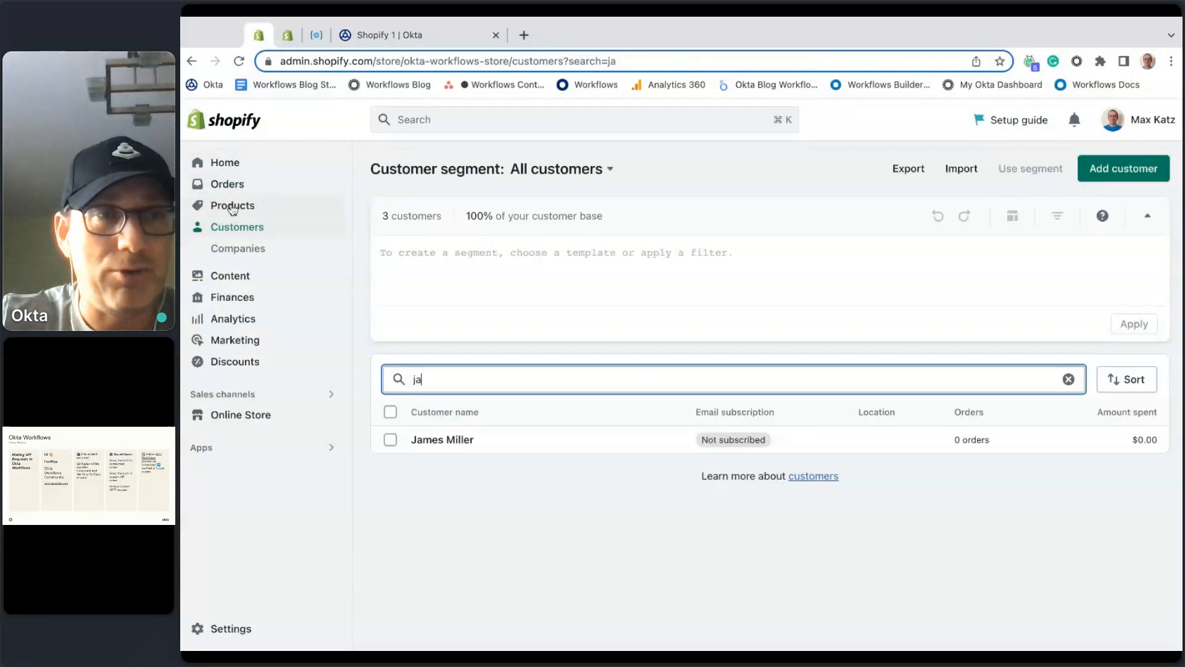
left_click(236, 229)
left_click(496, 379)
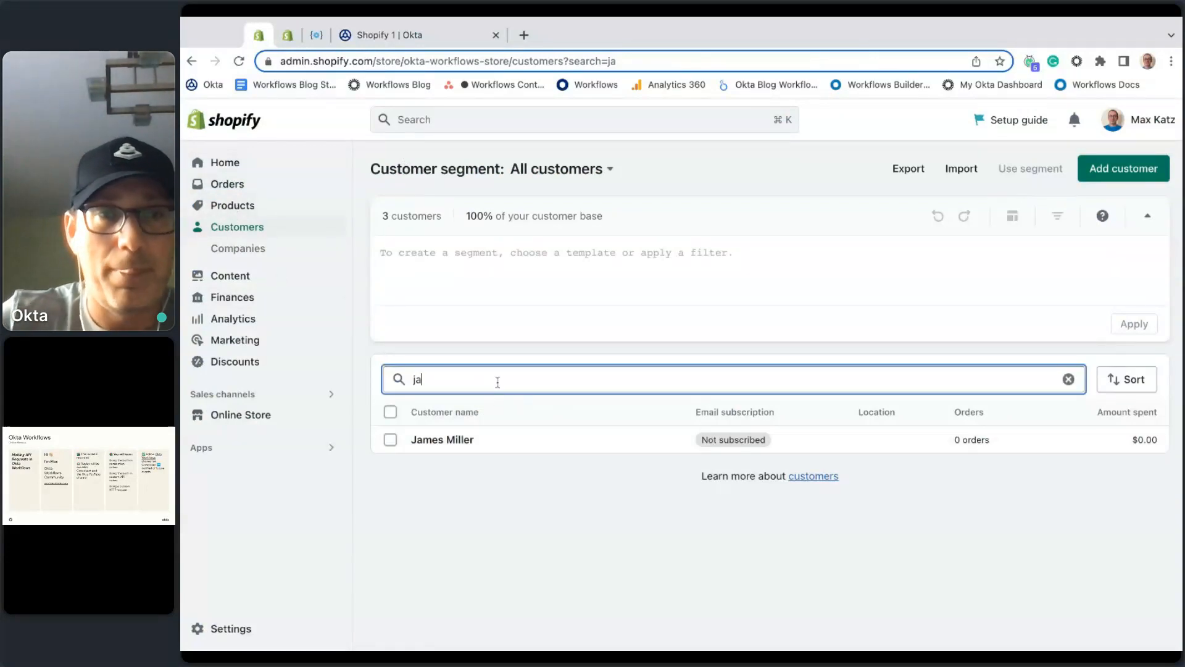
key("BackSpace")
key("BackSpace")
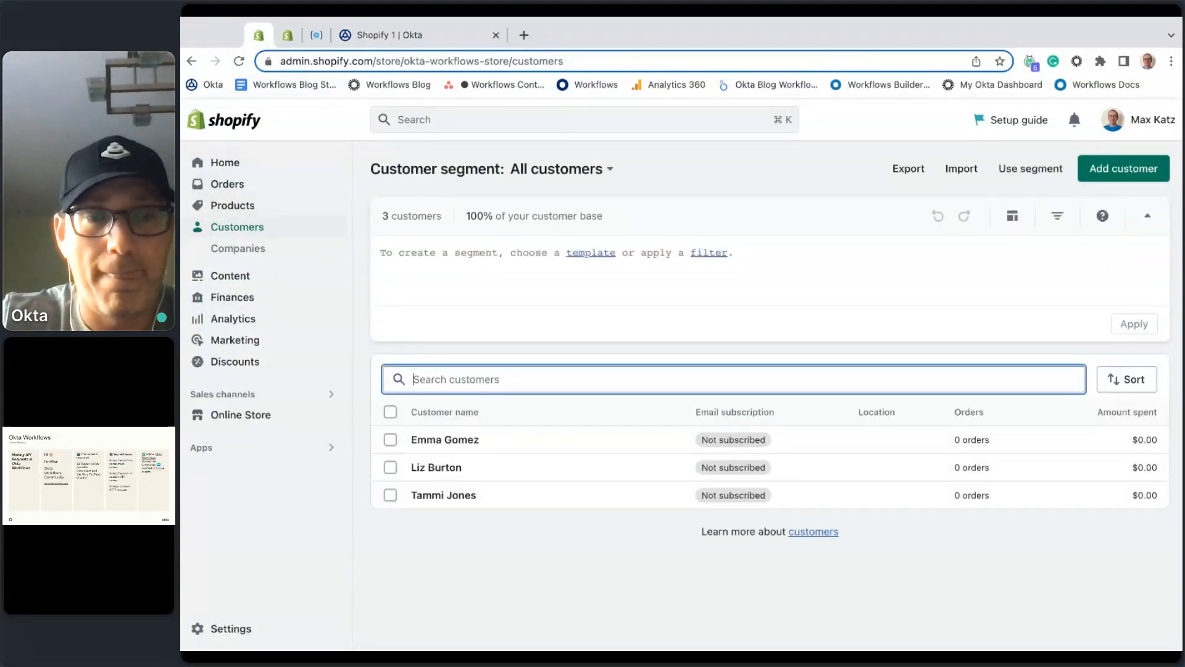
key("super+r")
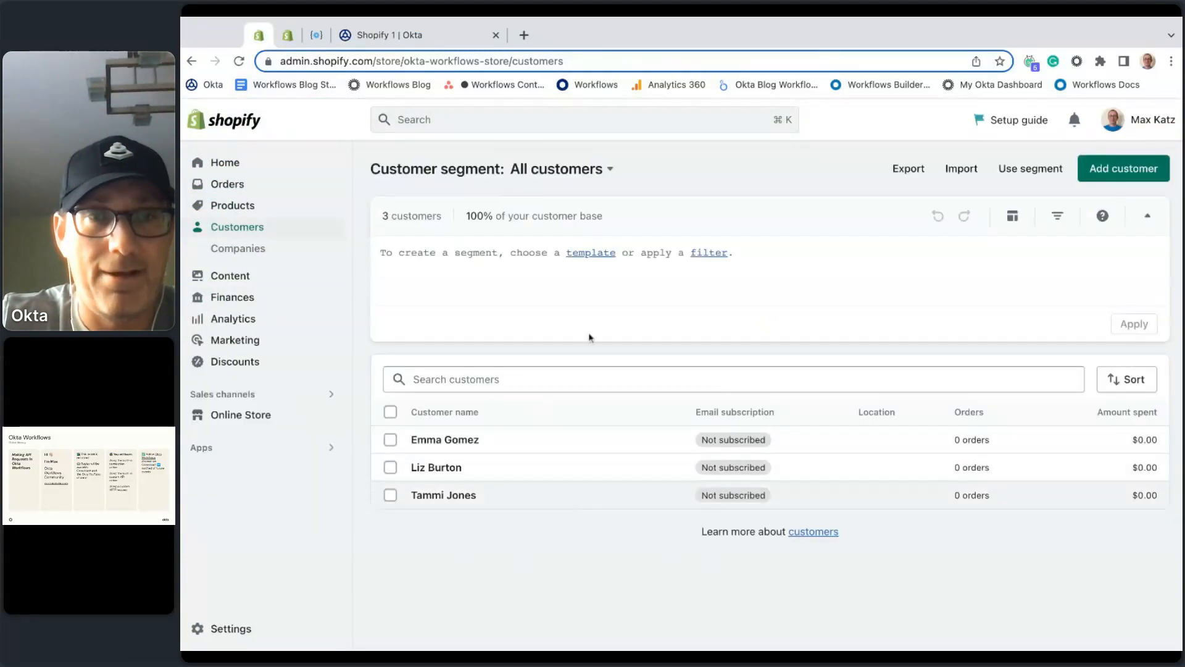
Switch back to Okta Workflows, open the Shopify 2 flow and enlarge the Relative URL fields of both Custom API Action cards
left_click(370, 34)
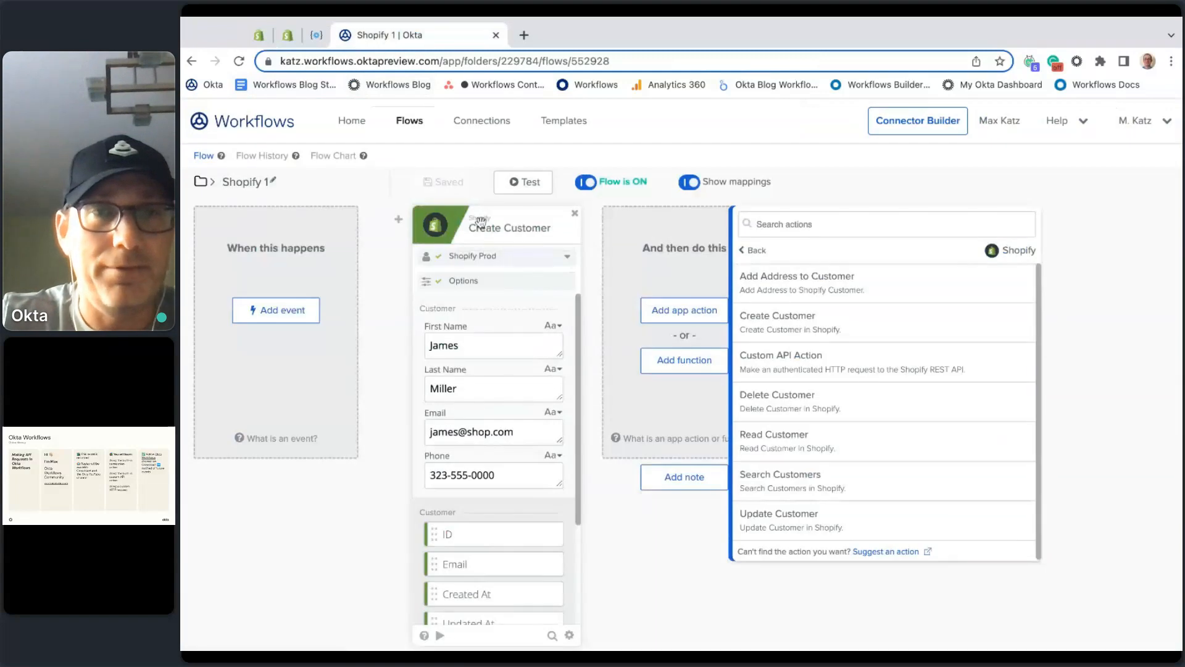
left_click(409, 121)
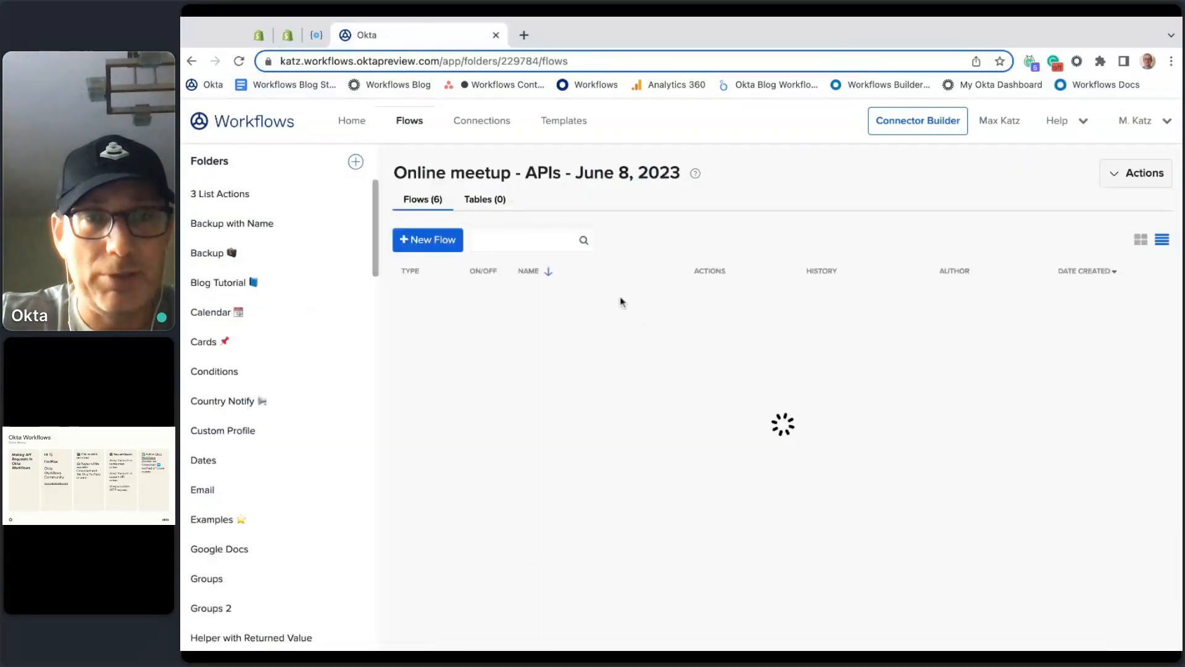
left_click(525, 316)
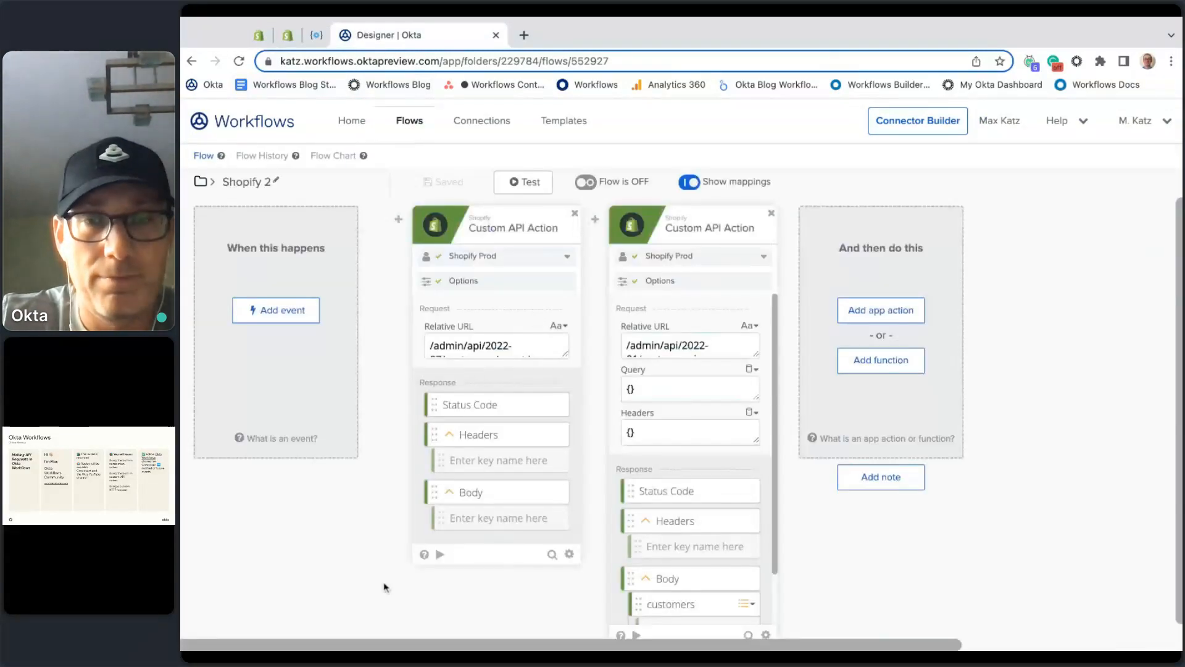
left_click_drag(565, 355, 565, 376)
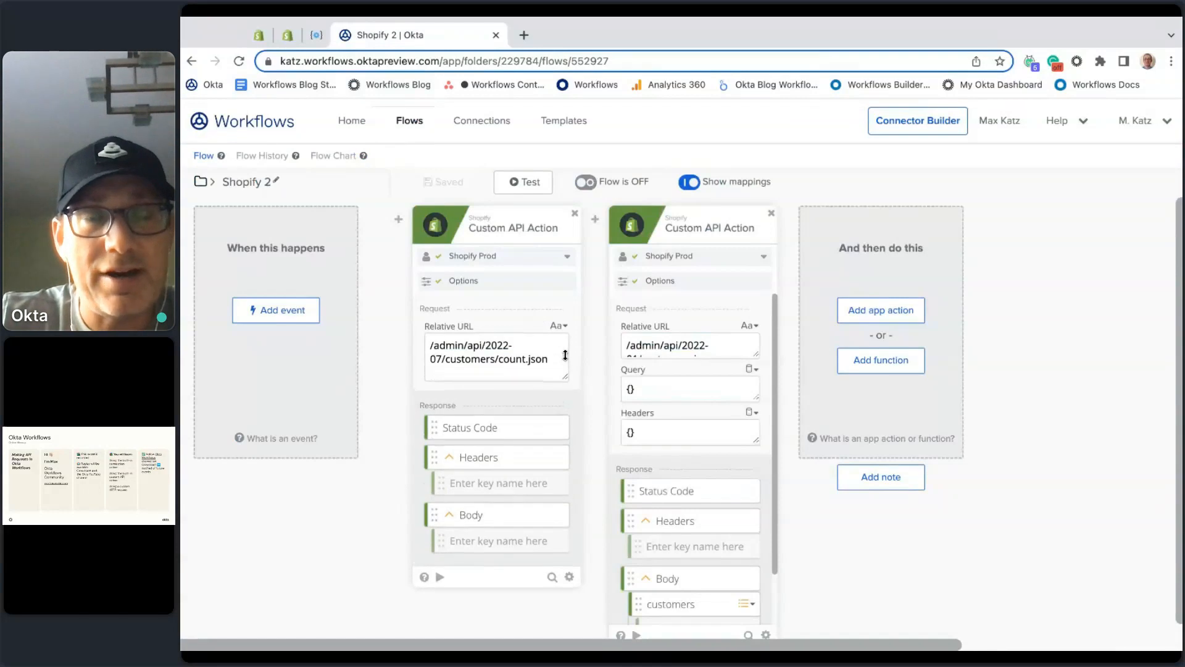
left_click_drag(755, 356, 755, 376)
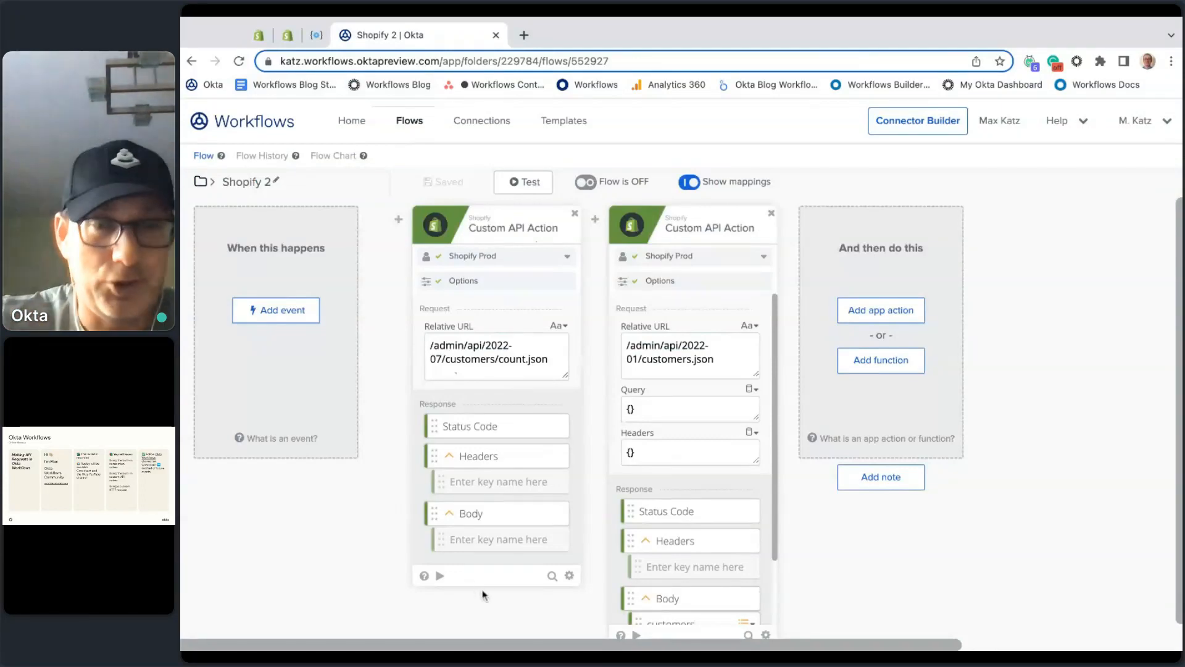
Test the Custom API Action card for customers/count.json on its own and enlarge the response body to read it
left_click(440, 576)
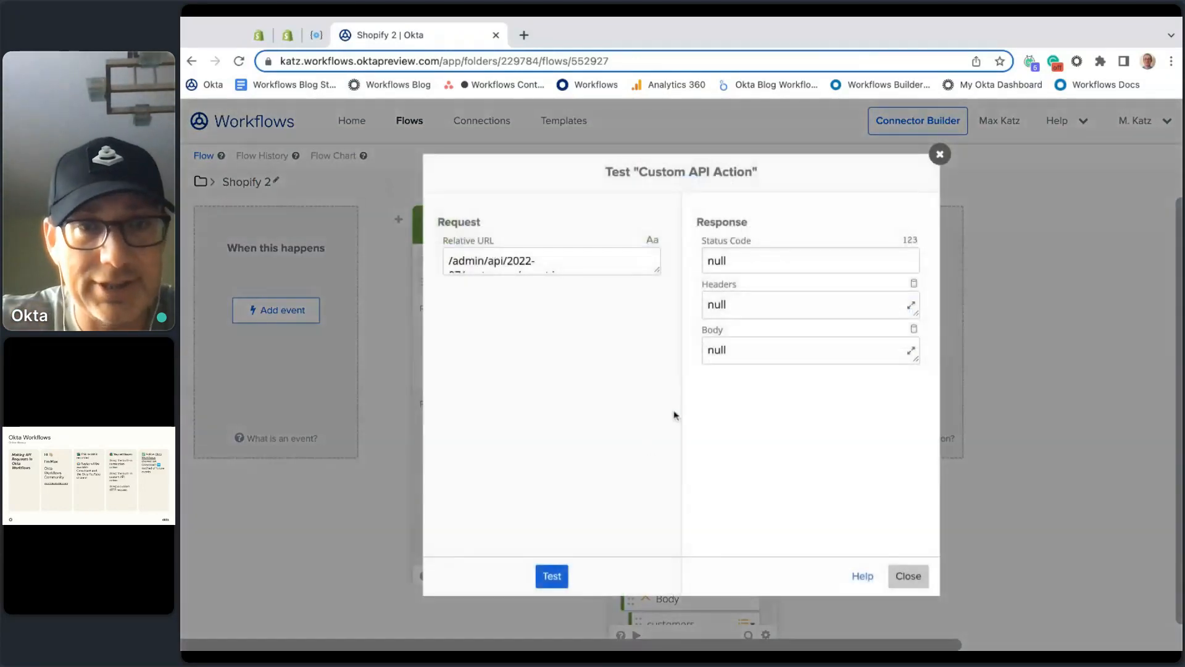
left_click(553, 578)
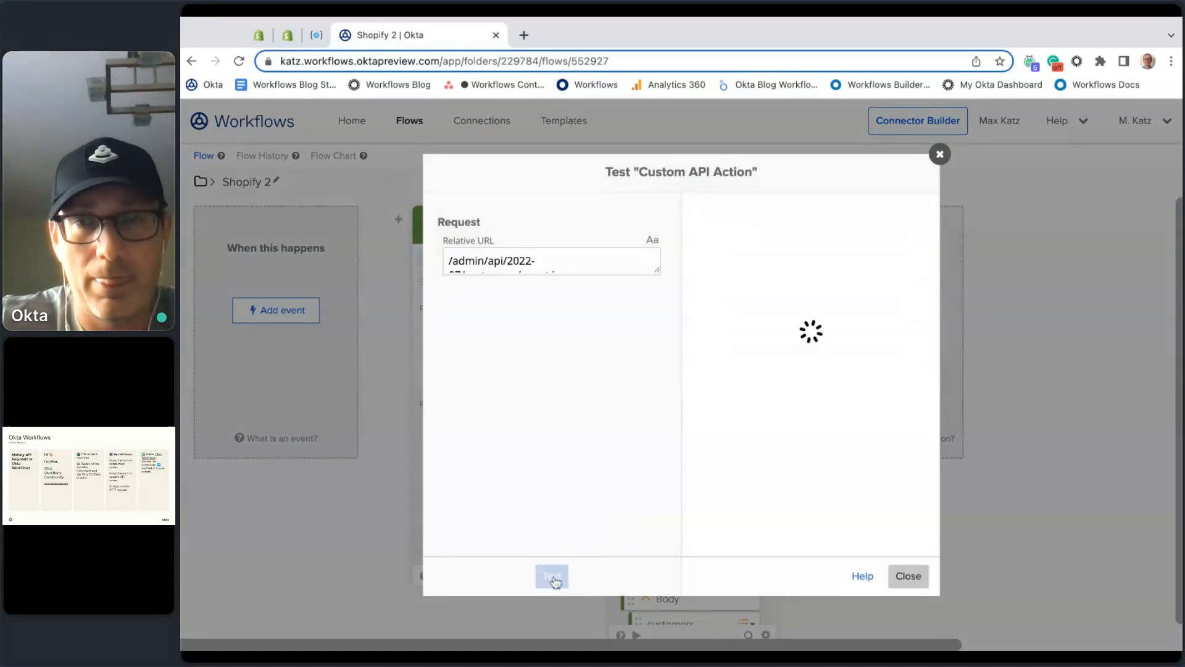
left_click(916, 359)
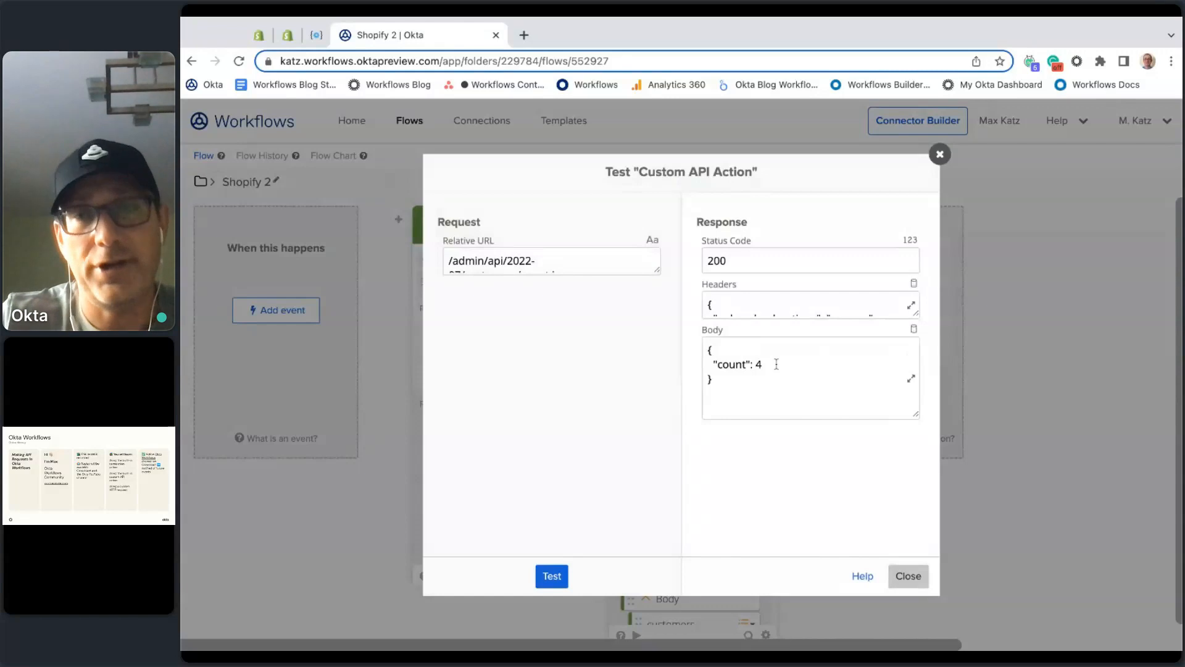
left_click(907, 575)
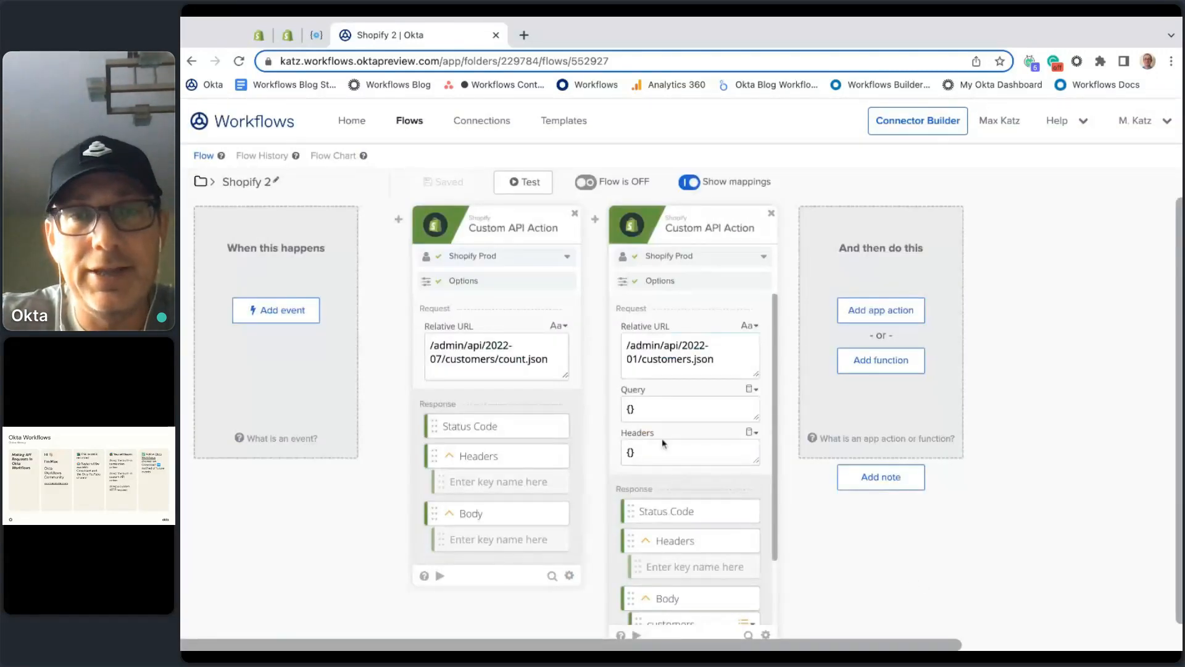
Test the Custom API Action card for customers.json on its own and inspect the first customer record in the response body
scroll(727, 399, "down", 2)
scroll(740, 493, "up", 2)
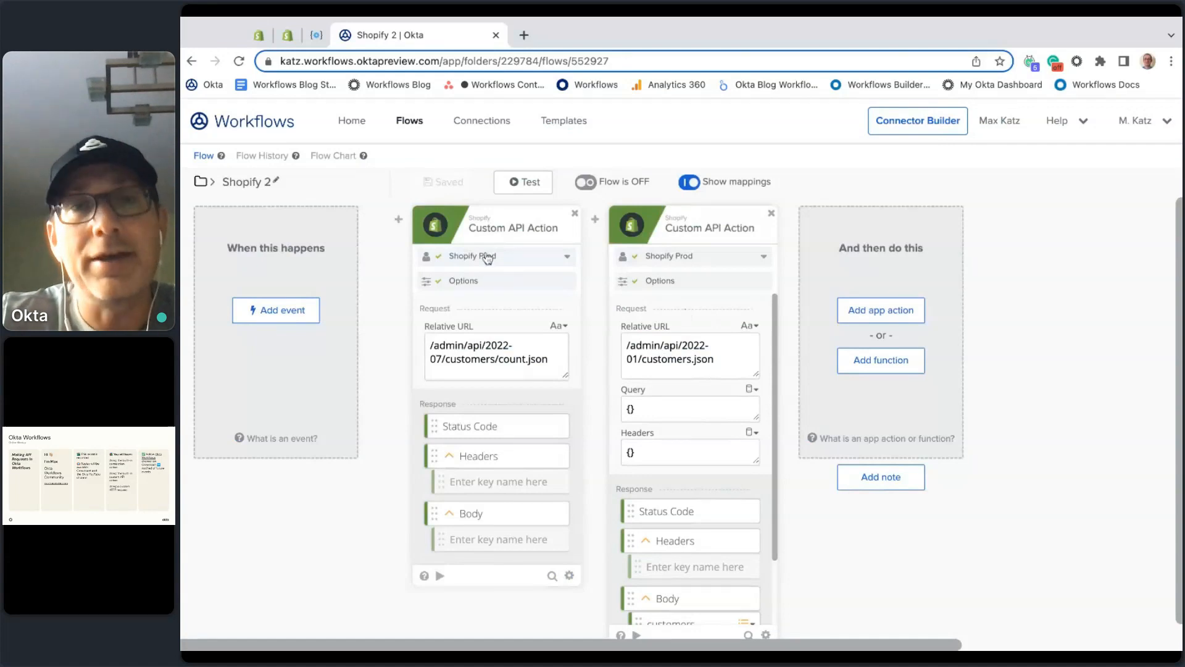
scroll(706, 432, "down", 2)
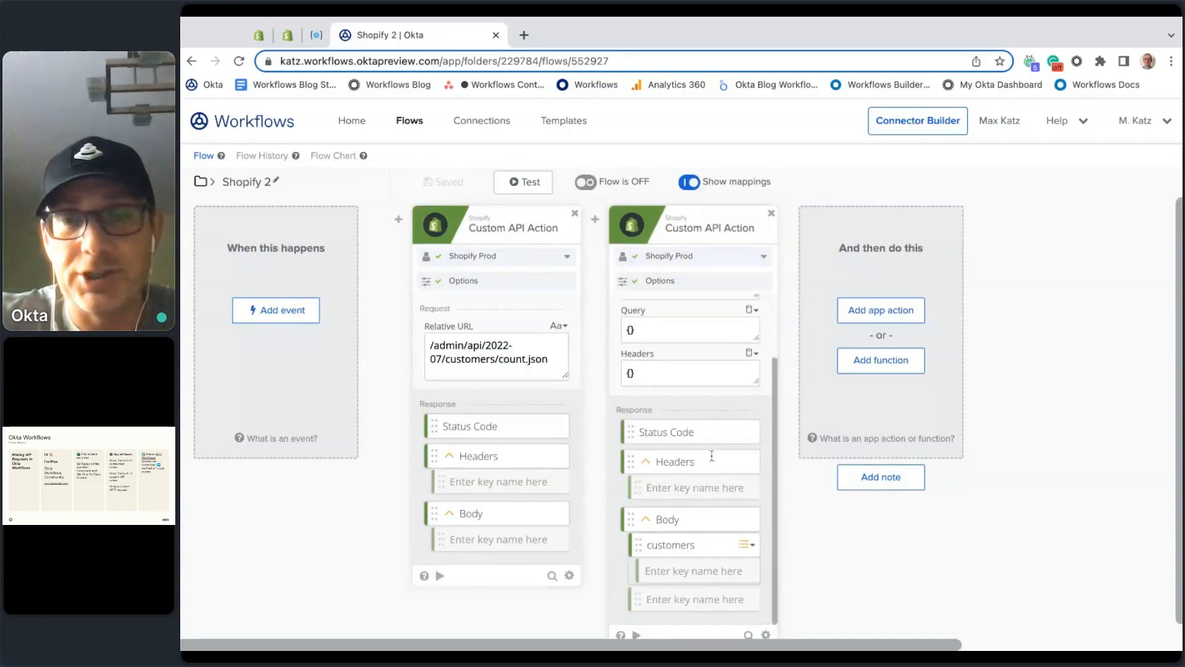
left_click(636, 634)
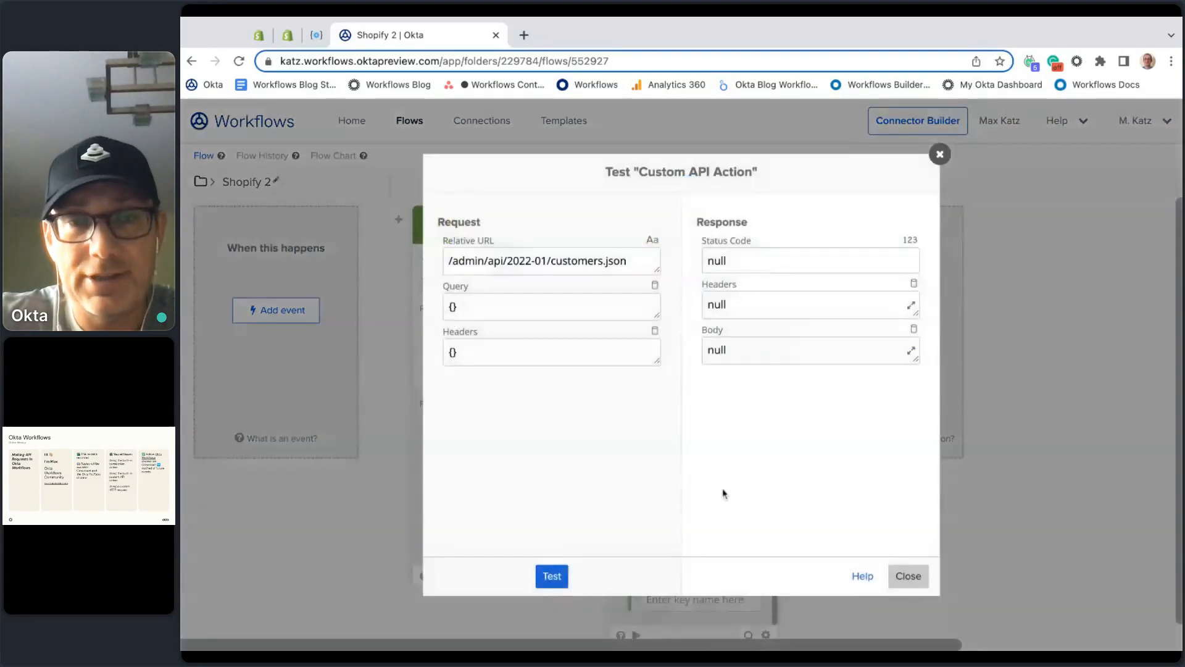
left_click(552, 576)
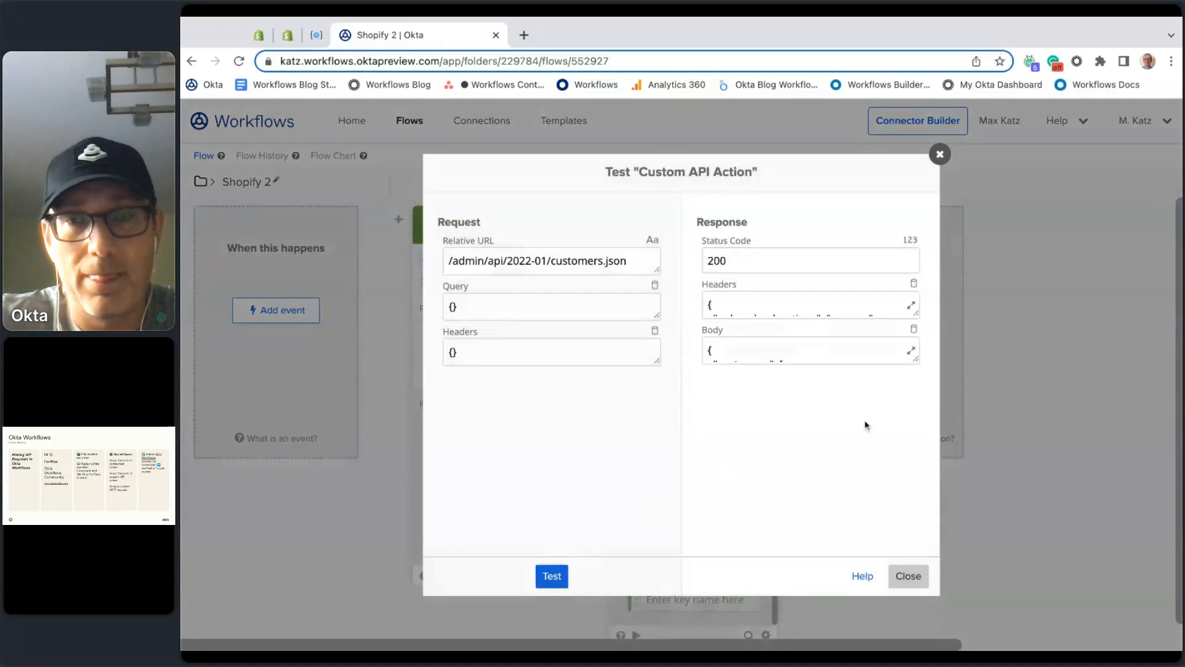
left_click(912, 357)
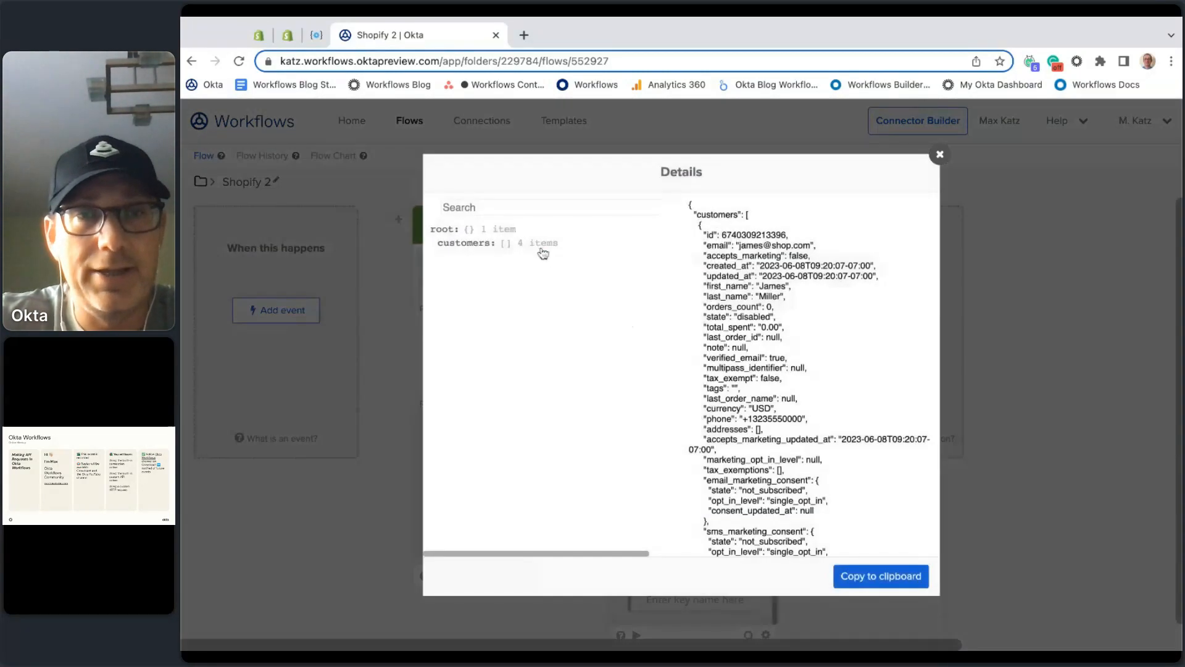
left_click(538, 244)
left_click(486, 261)
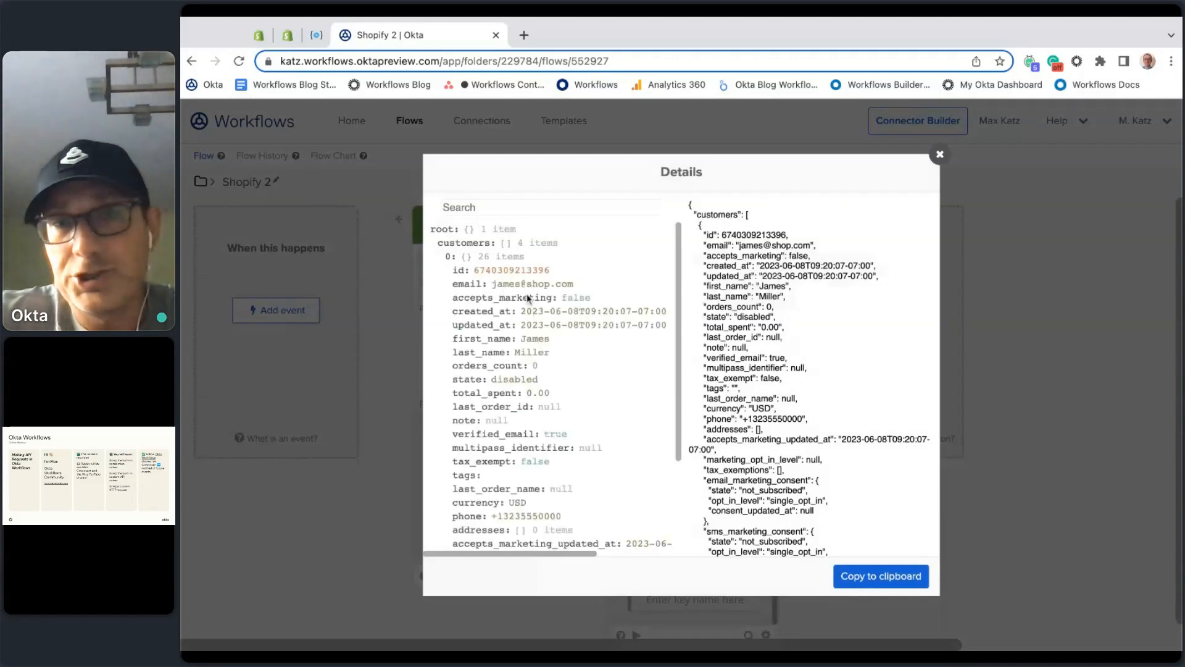
left_click(936, 152)
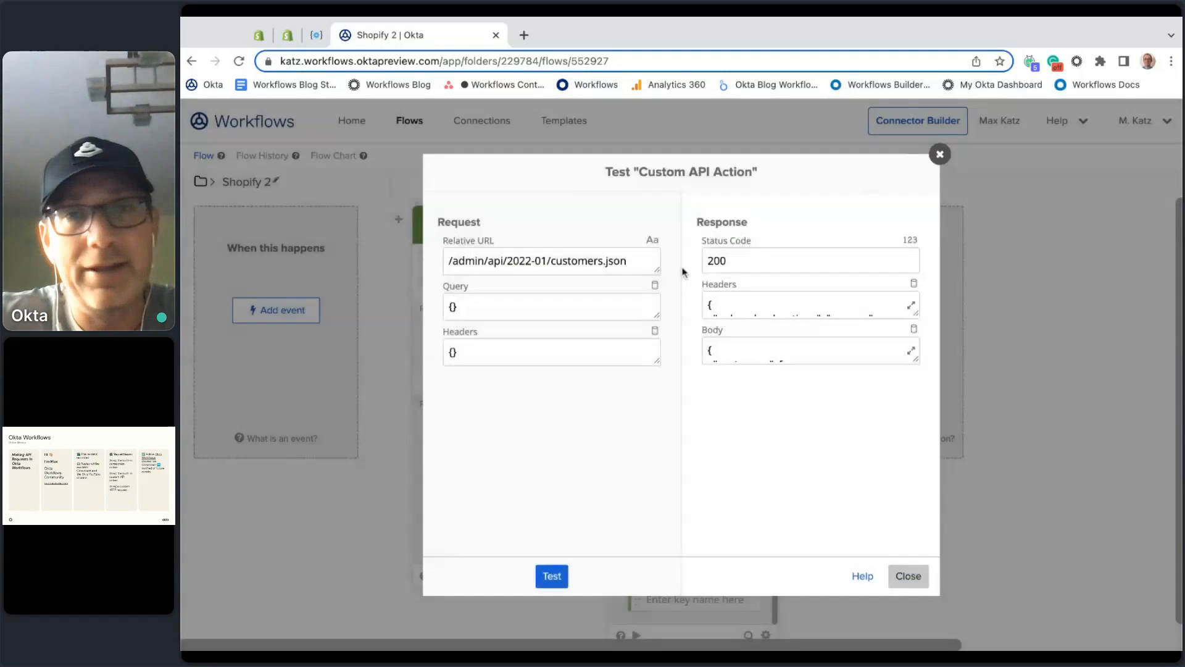
left_click(890, 577)
Test the whole Shopify 2 flow and examine the response bodies of both Custom API Action cards in the flow history
left_click(535, 185)
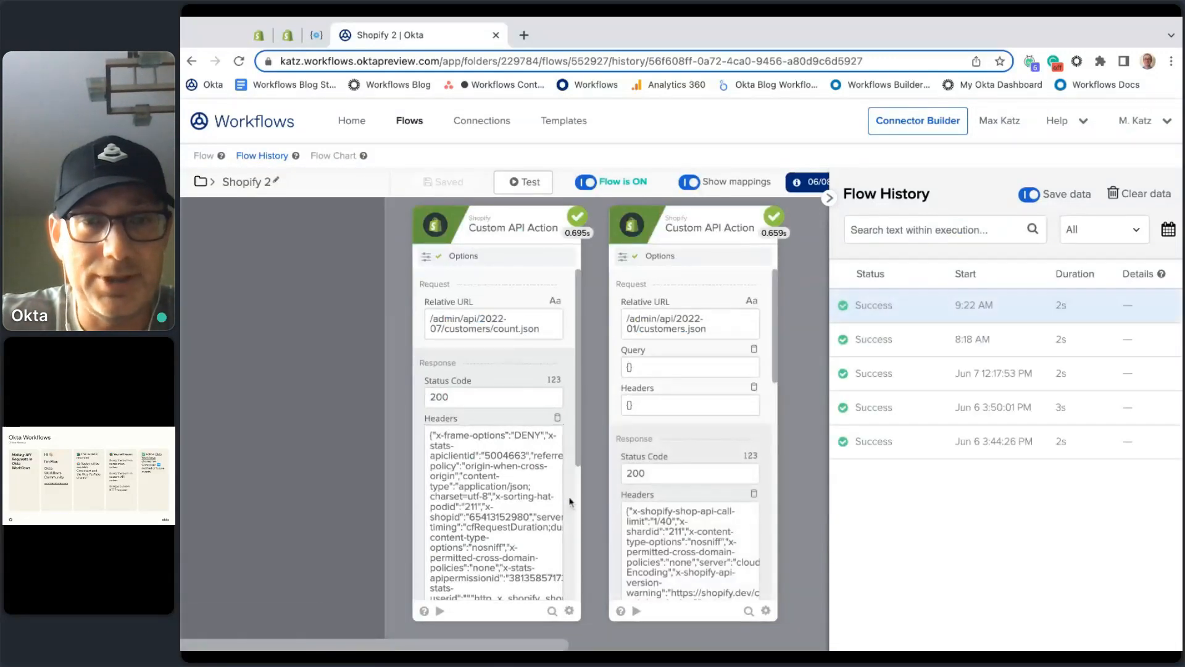
scroll(571, 502, "down", 4)
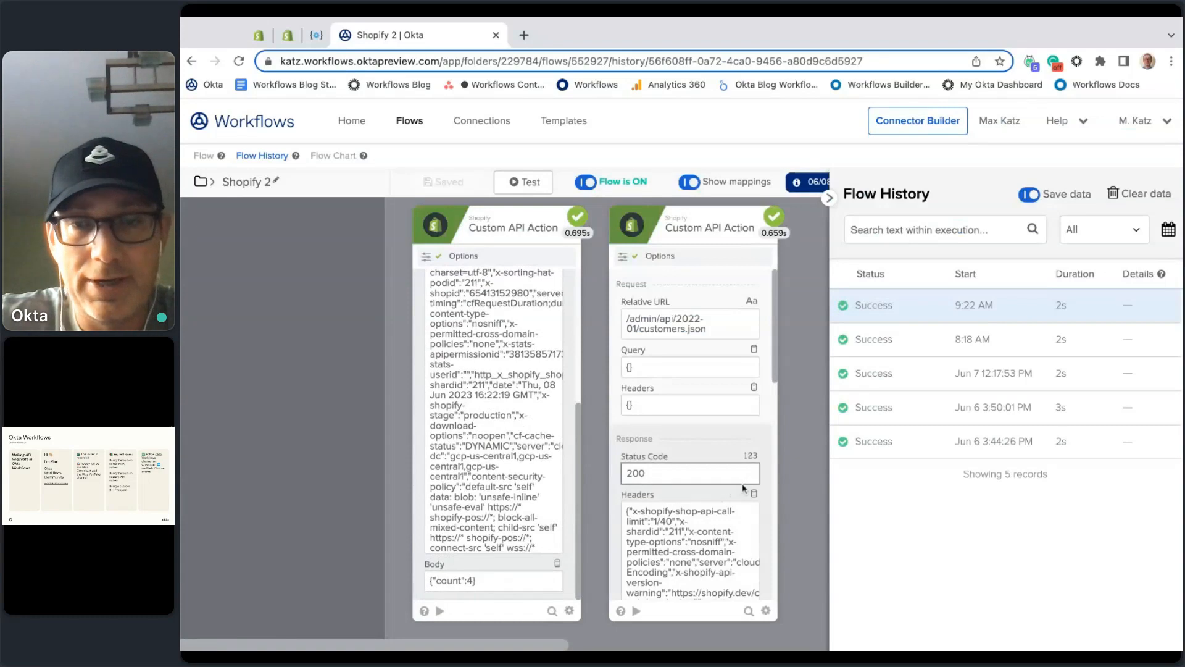
scroll(765, 491, "down", 6)
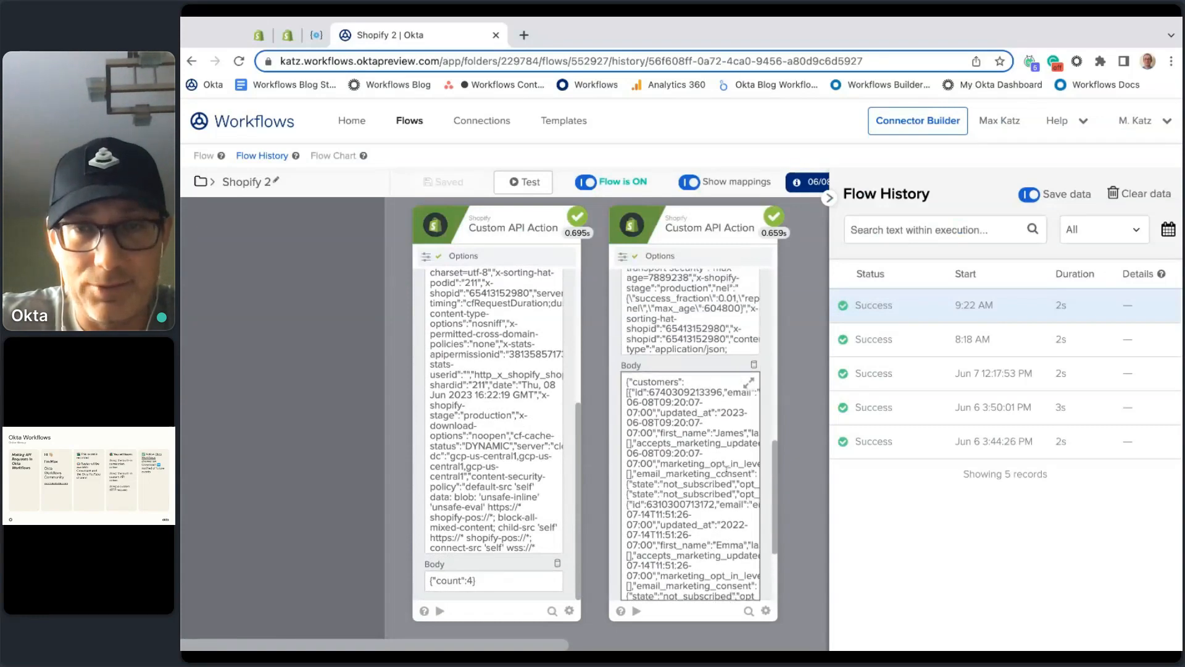
left_click(753, 365)
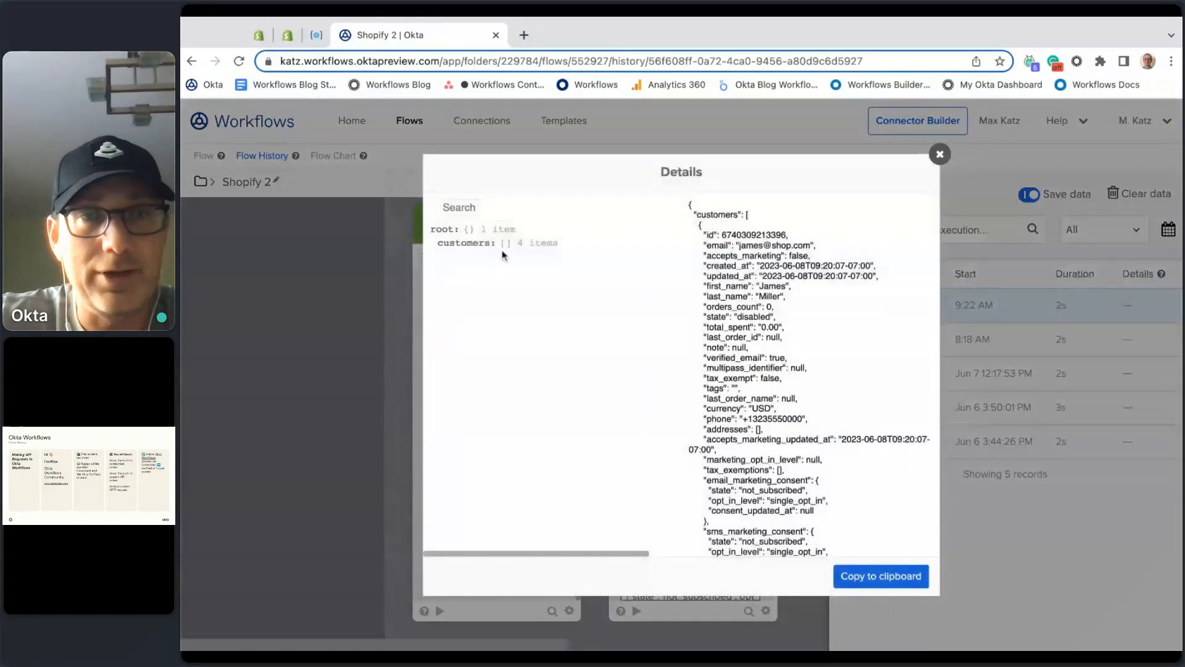
left_click(939, 154)
Return to the folder's flow list and deactivate the Shopify 1 and Shopify 2 flows
left_click(409, 122)
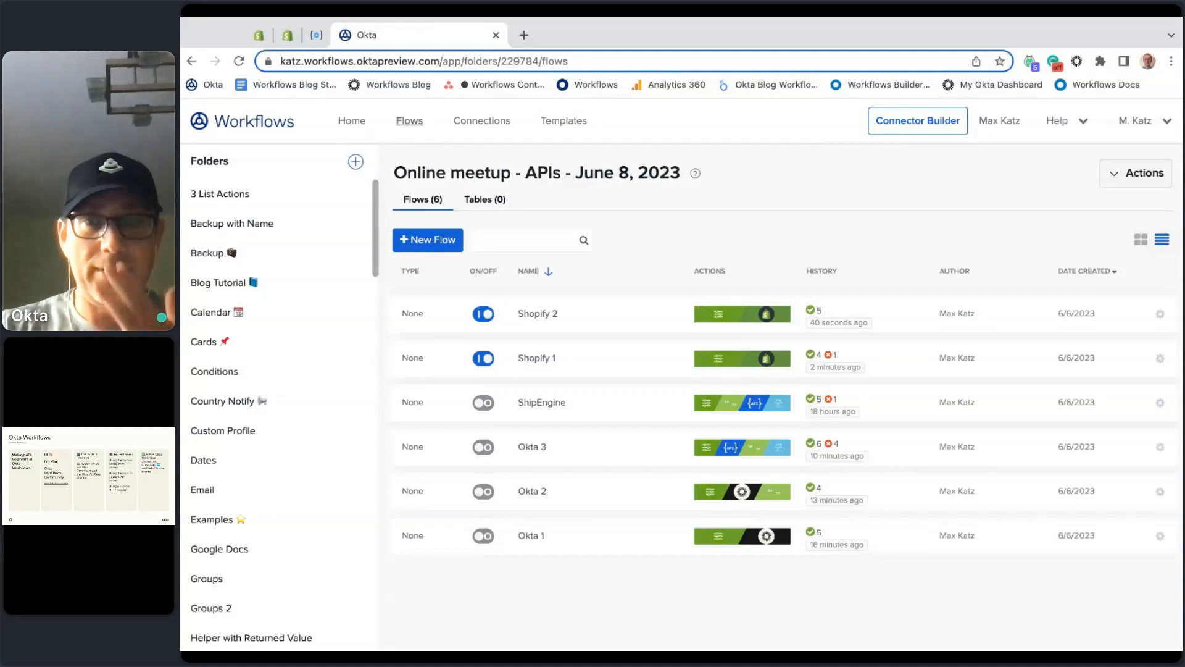
left_click(483, 358)
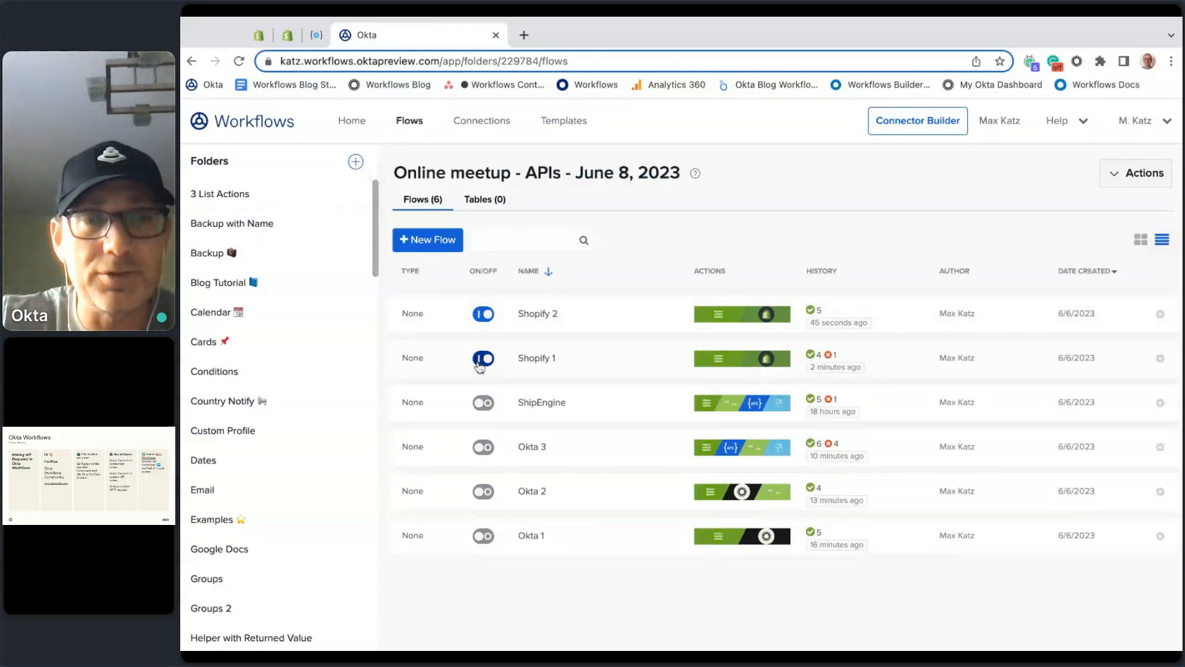
left_click(484, 320)
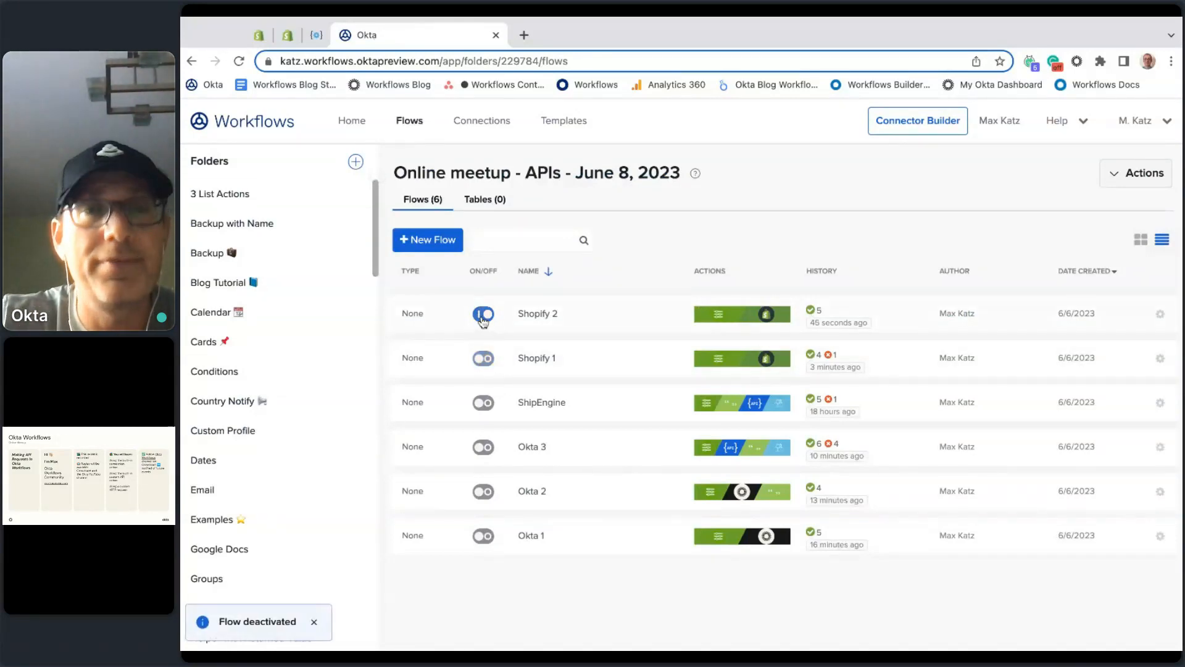
Open the ShipEngine flow and enlarge the API-Key field of the Construct card and the URL field of the Post card
left_click(537, 402)
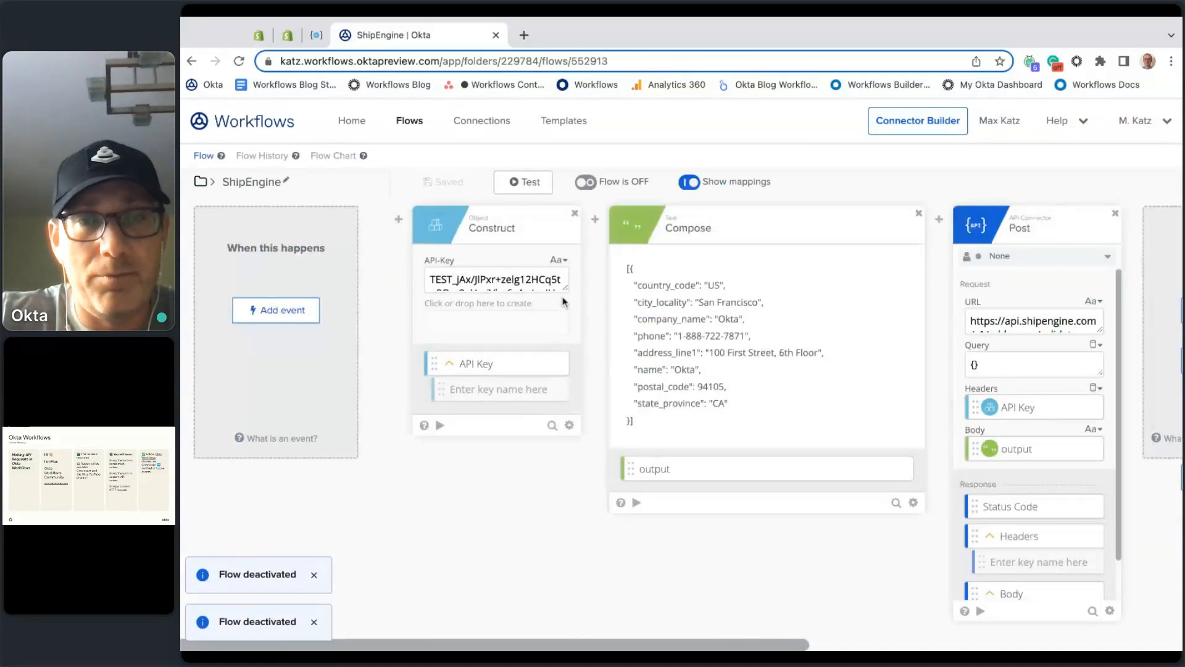
left_click_drag(565, 288, 566, 317)
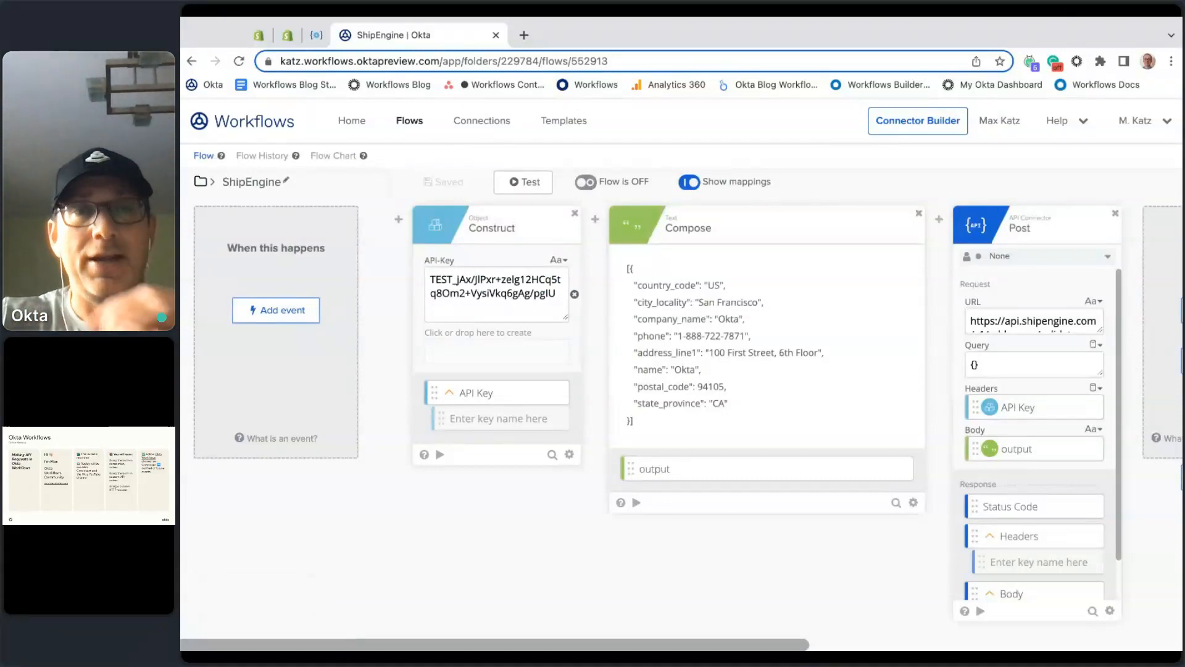
left_click_drag(566, 318, 566, 308)
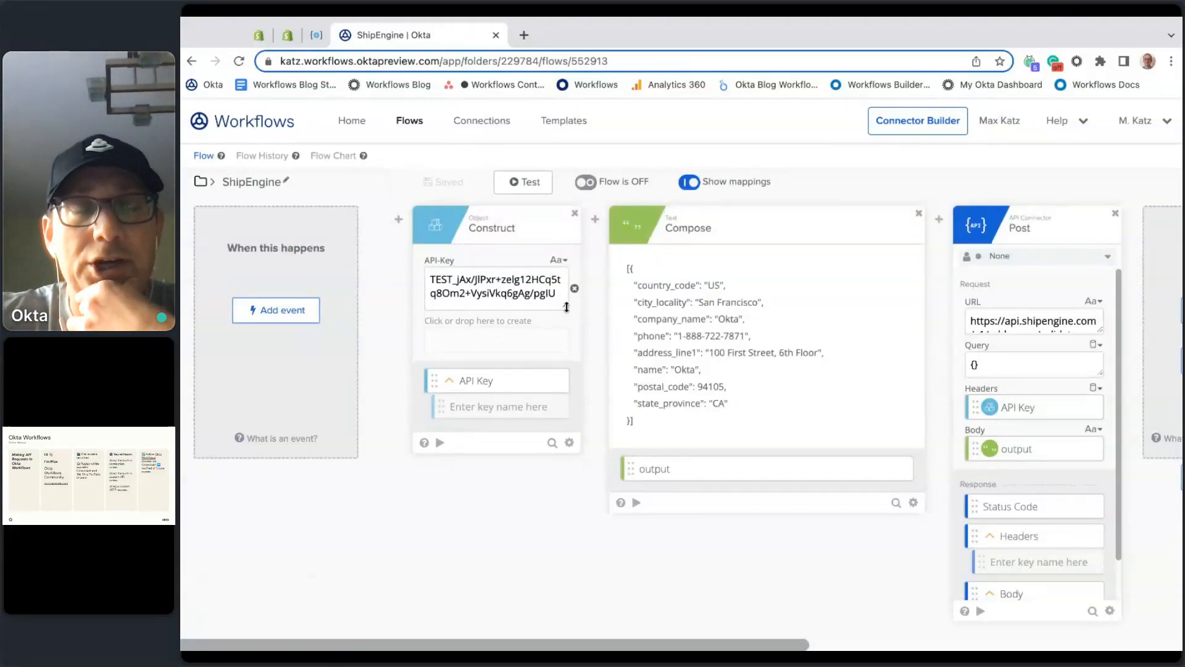
scroll(857, 401, "right", 1)
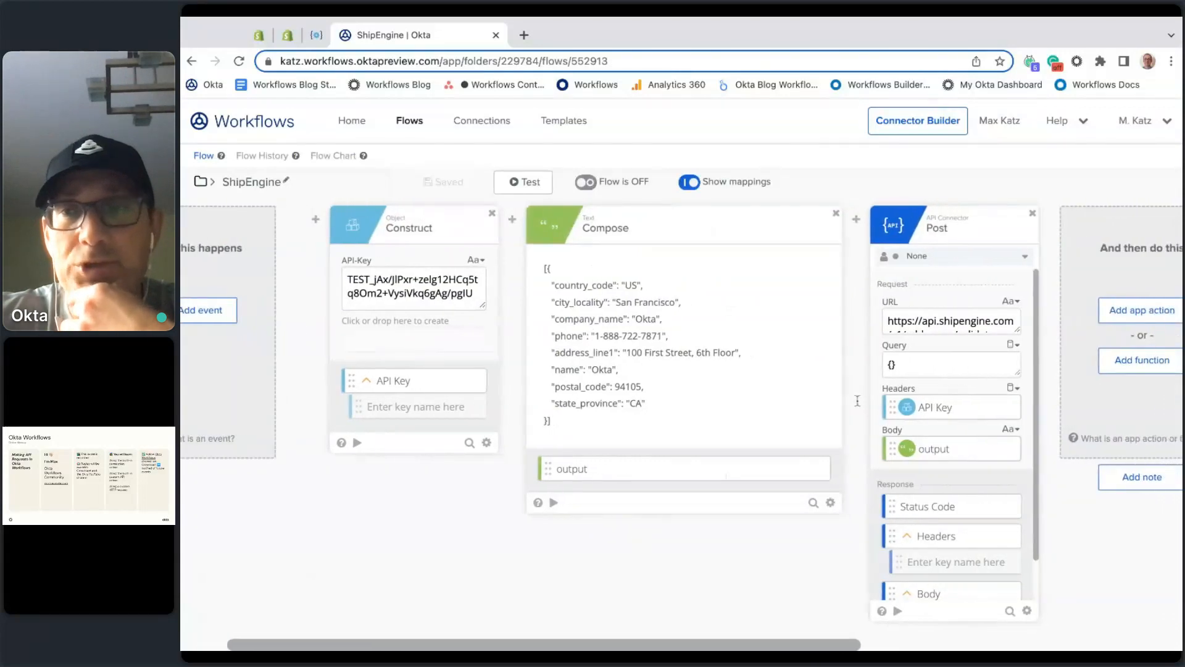
left_click(1017, 328)
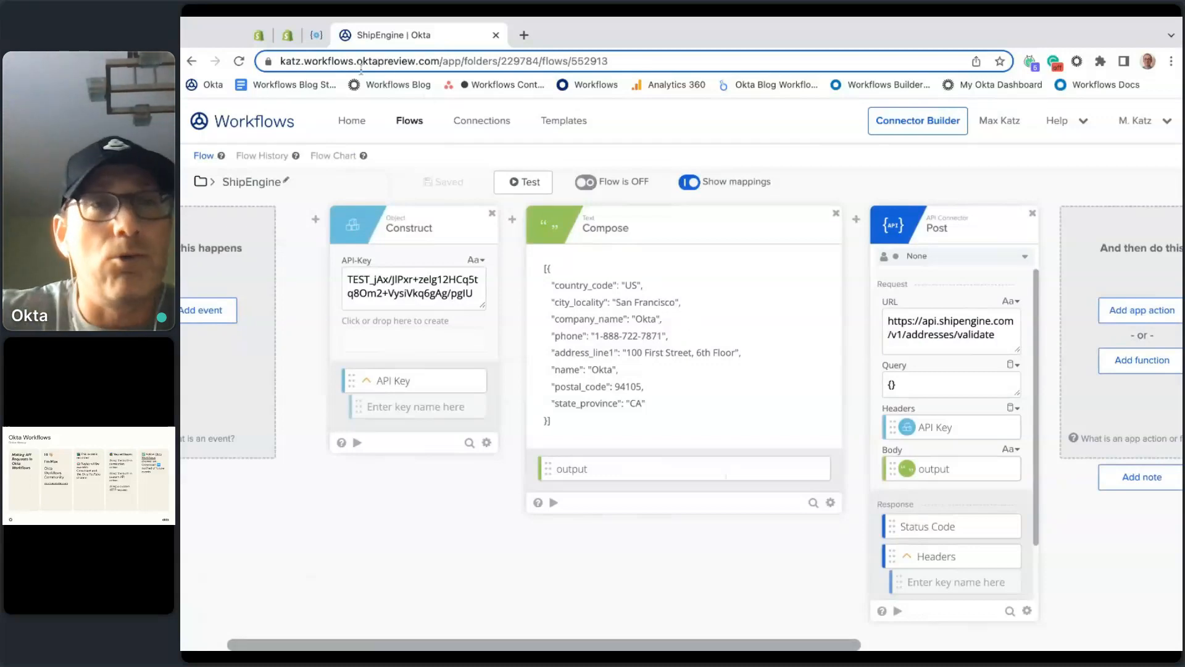
Switch to the ShipEngine API documentation and view the Validate An Address operation and the Authentication section
left_click(316, 38)
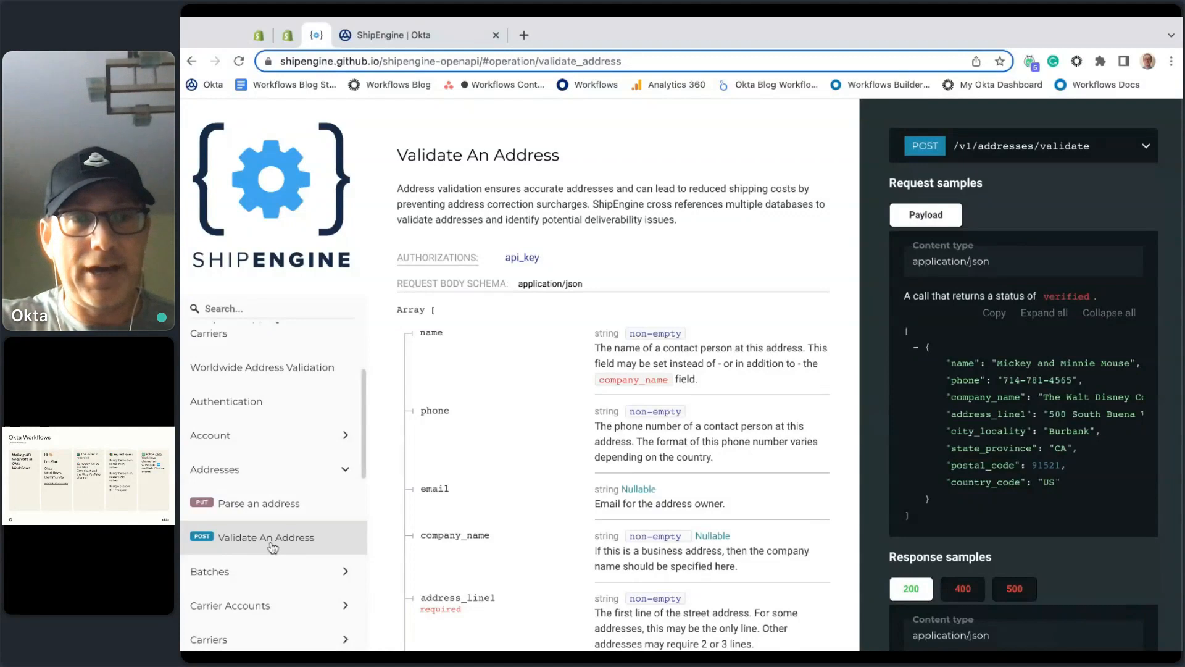
left_click(230, 412)
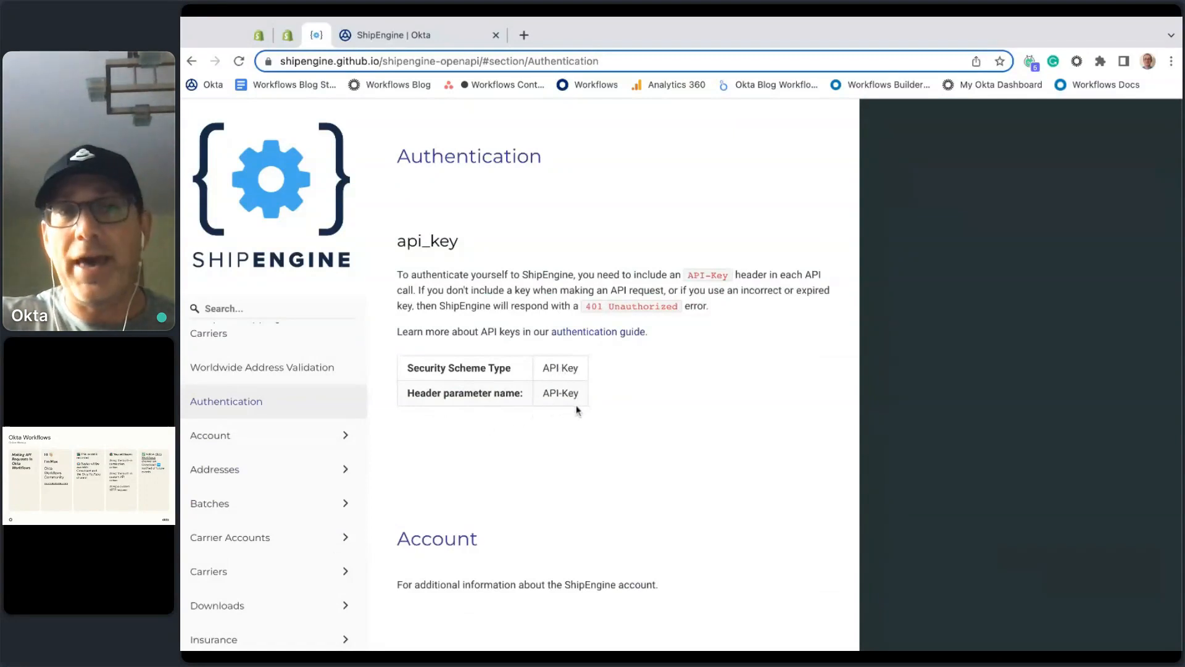
Return to the ShipEngine flow, test the Construct card on its own and view its full API Key output object
left_click(469, 37)
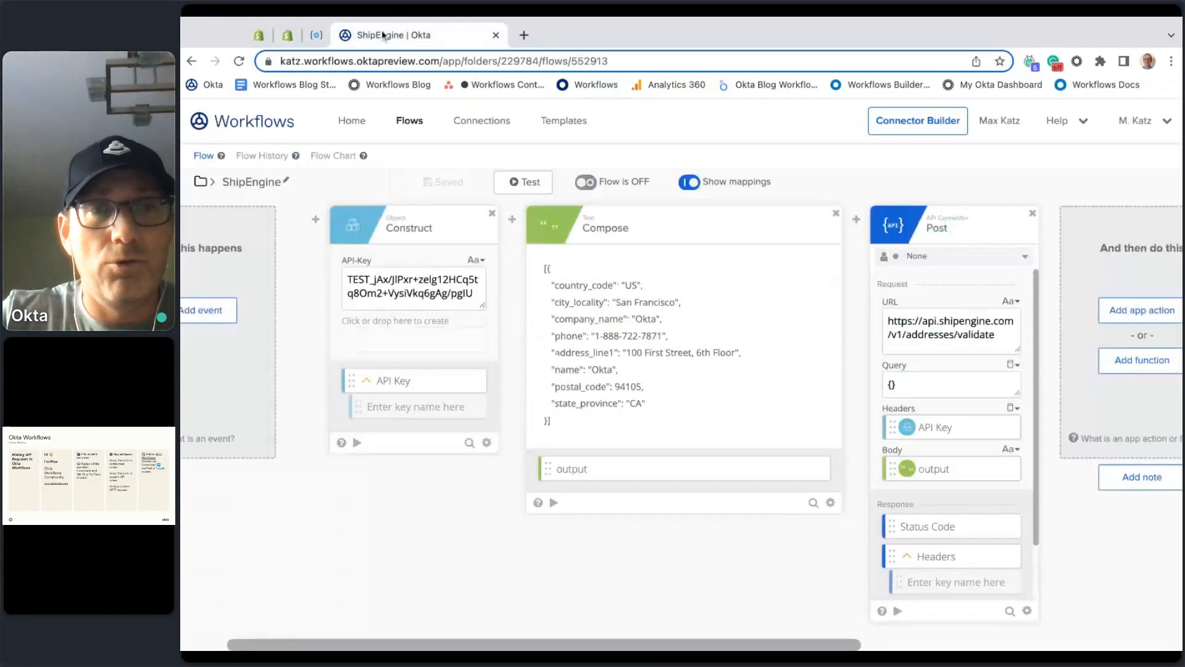
left_click(484, 307)
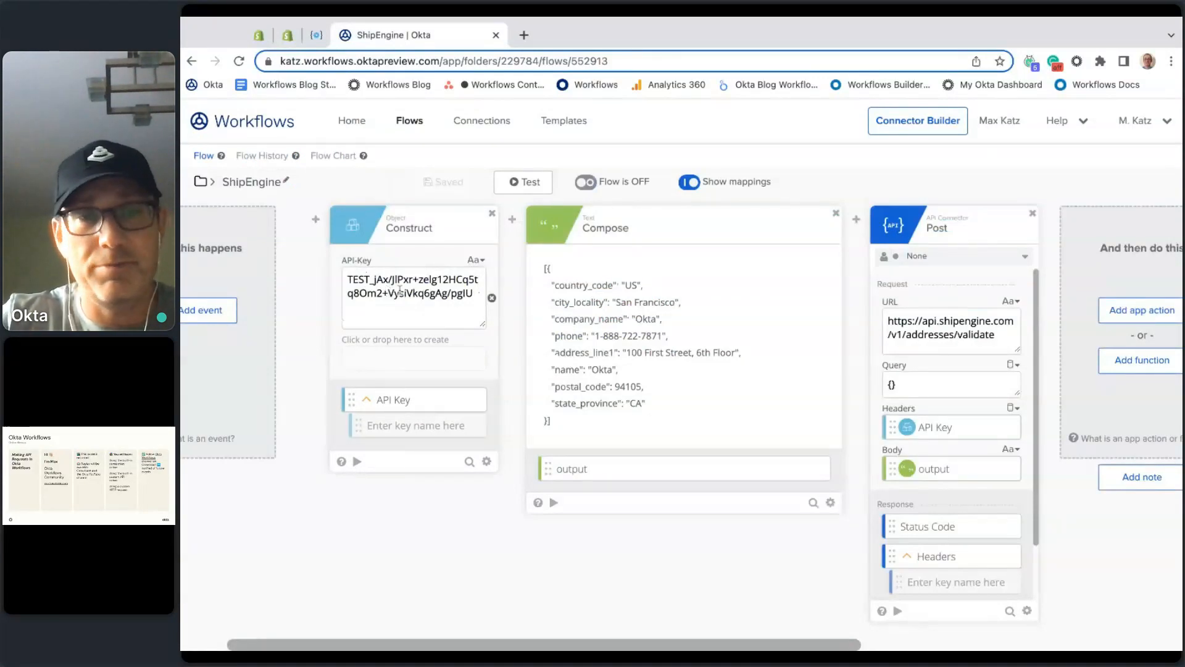
left_click(355, 462)
left_click(544, 576)
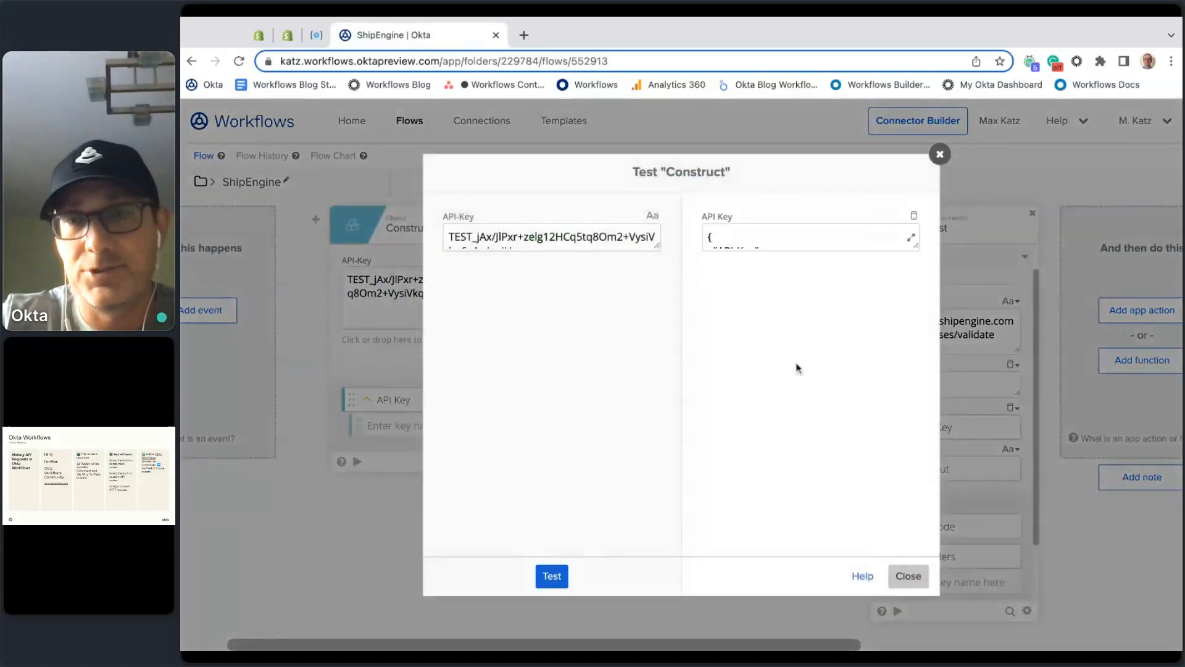
left_click(912, 239)
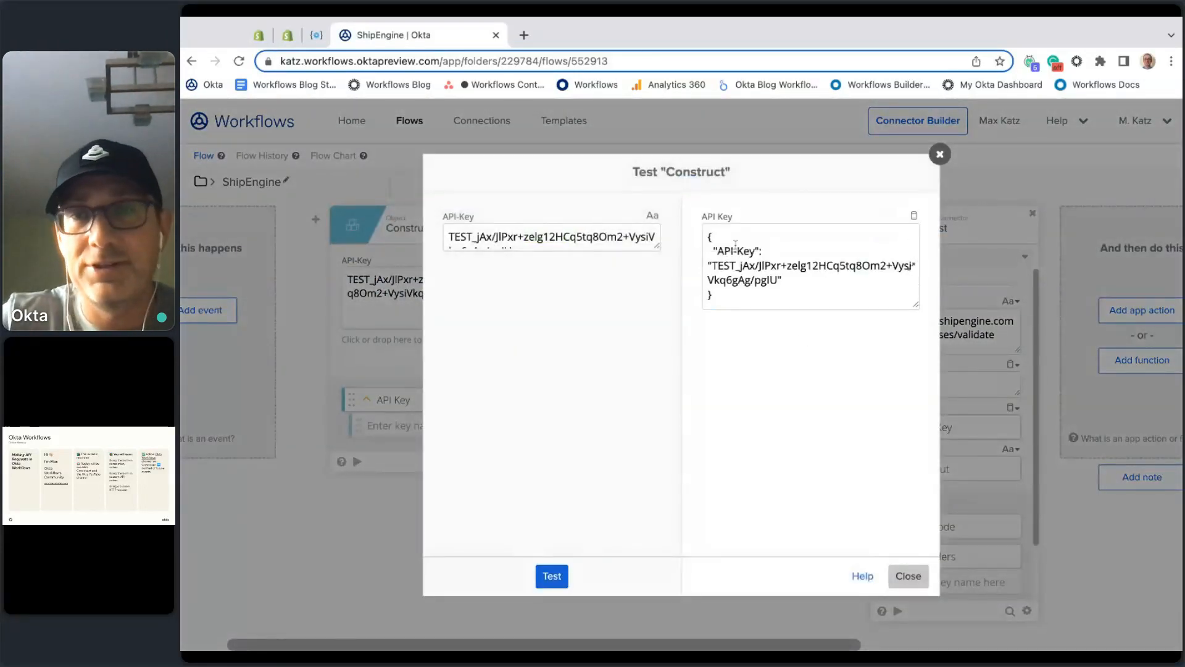
left_click(908, 575)
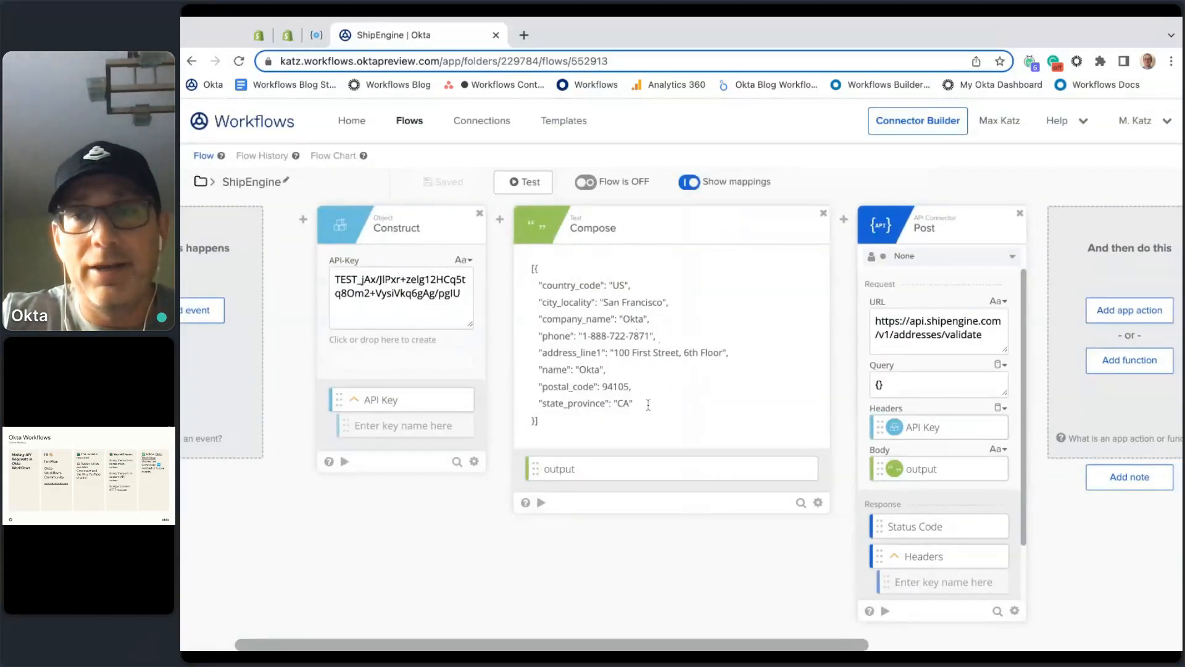
Review the Post card's request URL and the outputs mapped to its Headers and Body fields
scroll(608, 546, "right", 5)
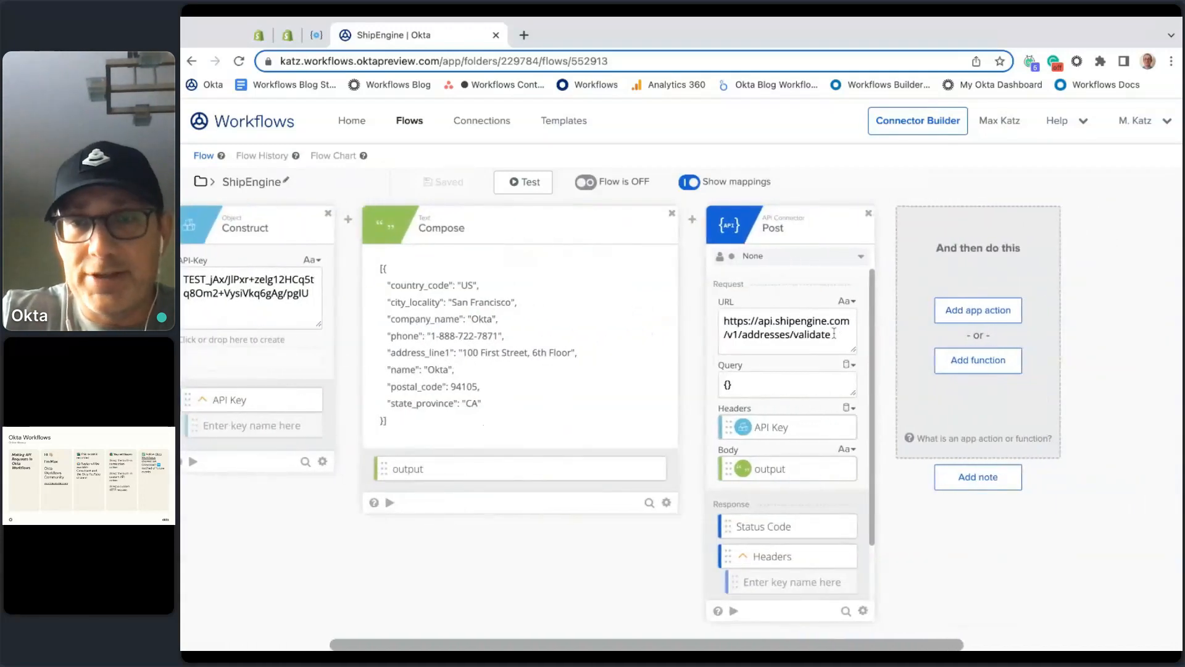
left_click_drag(833, 333, 724, 320)
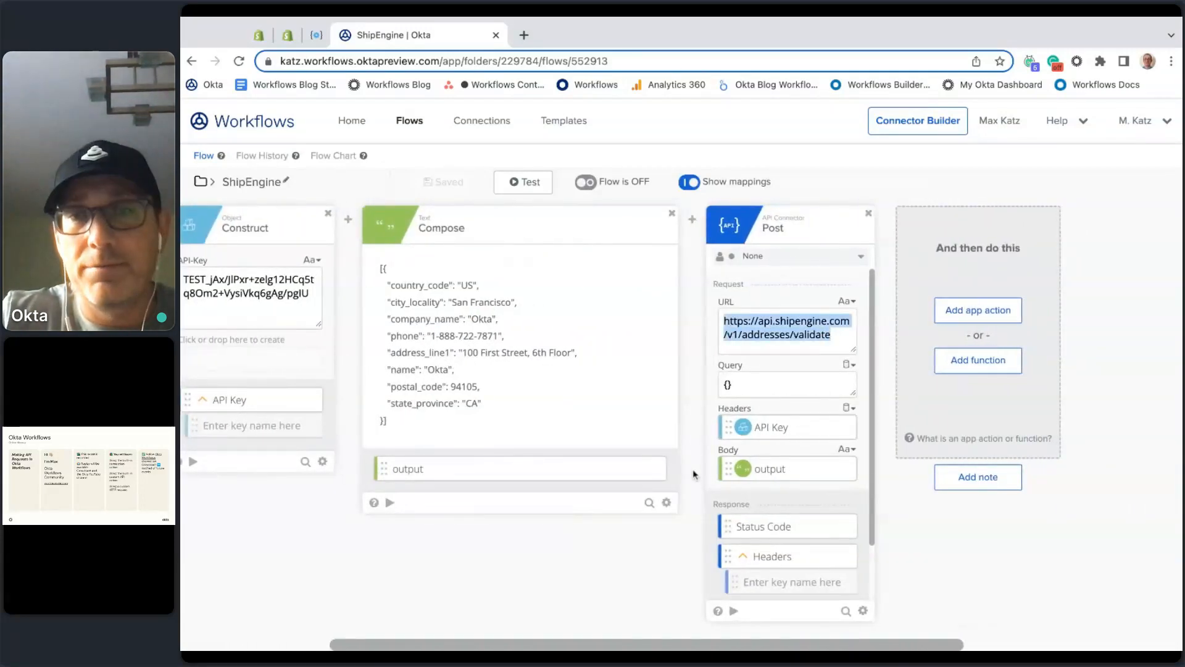
mouse_move(787, 429)
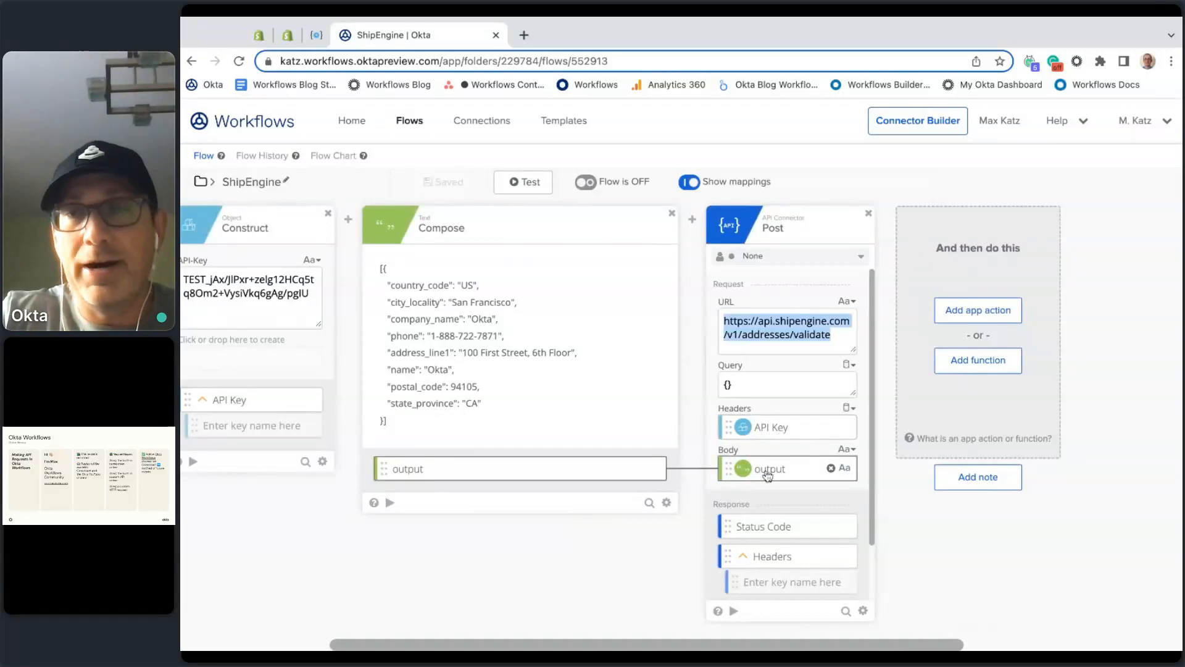
left_click(616, 577)
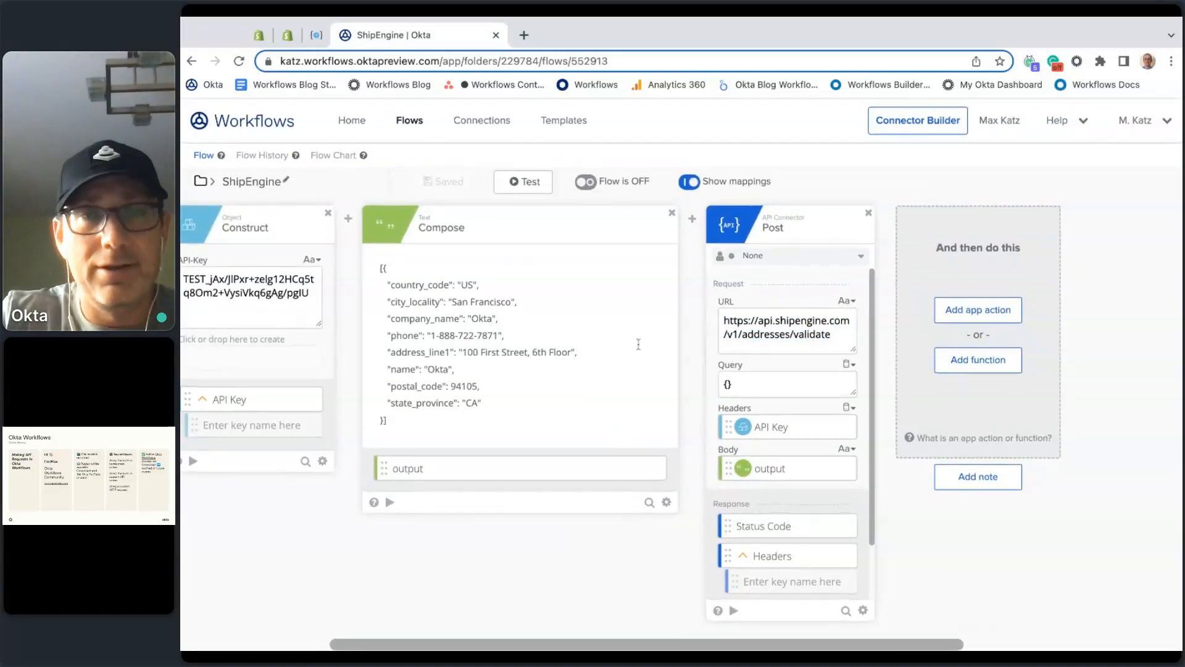
Test the whole ShipEngine flow and examine the address status in the Post card's response body
left_click(523, 184)
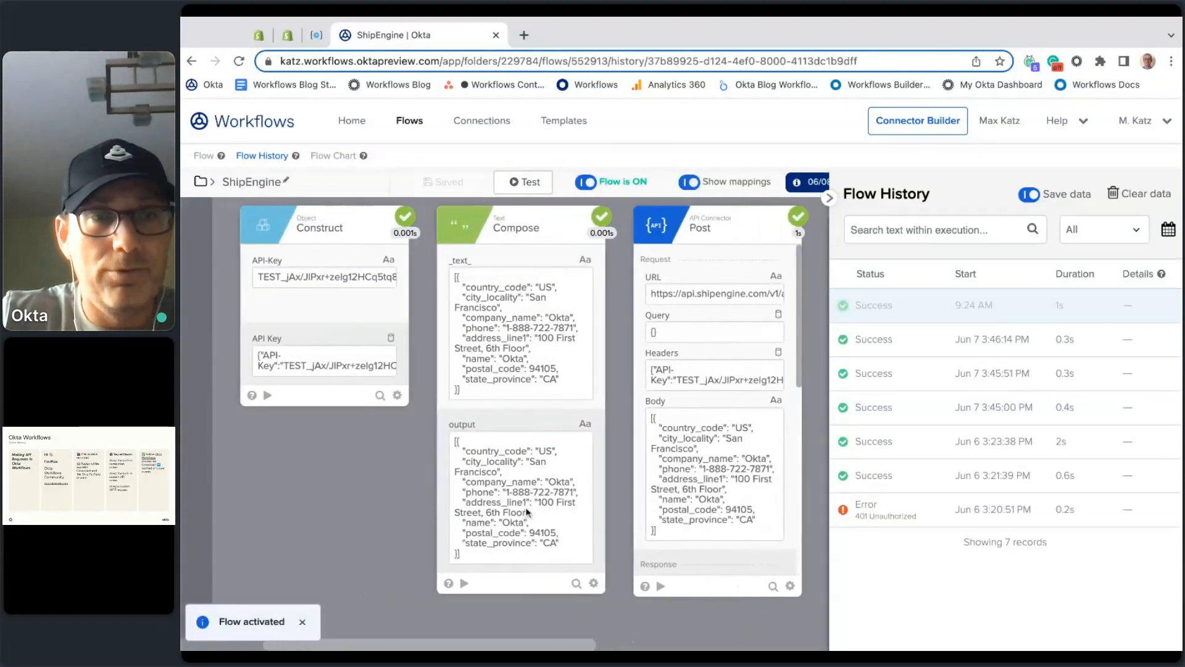
scroll(725, 405, "down", 10)
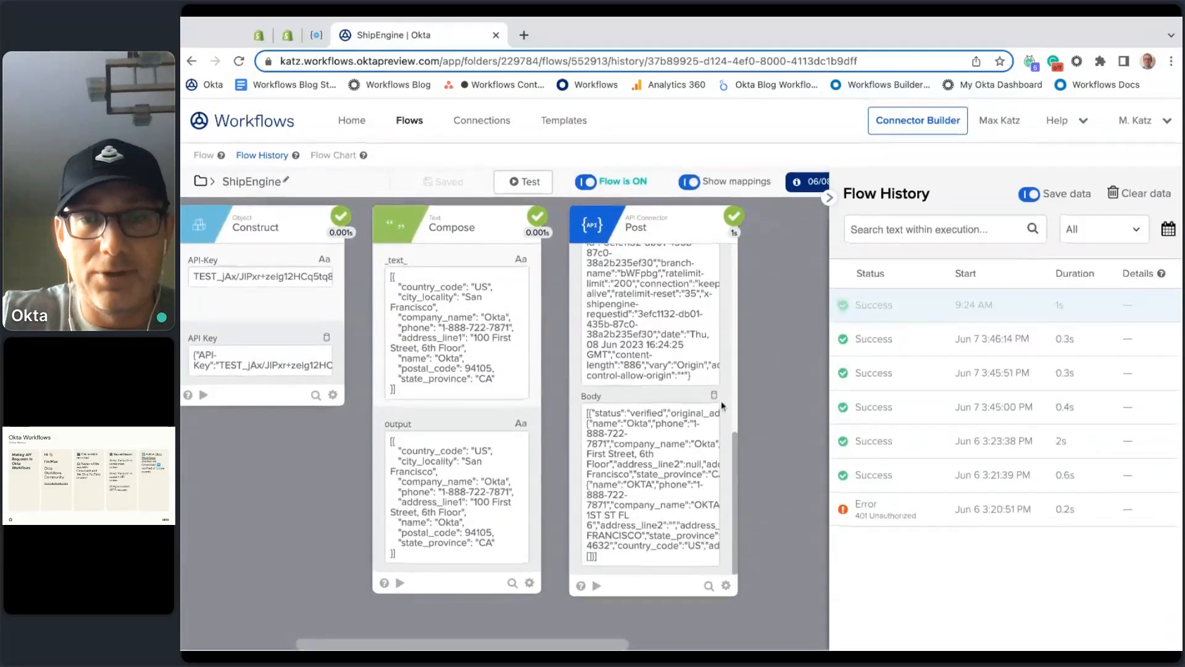
left_click(713, 412)
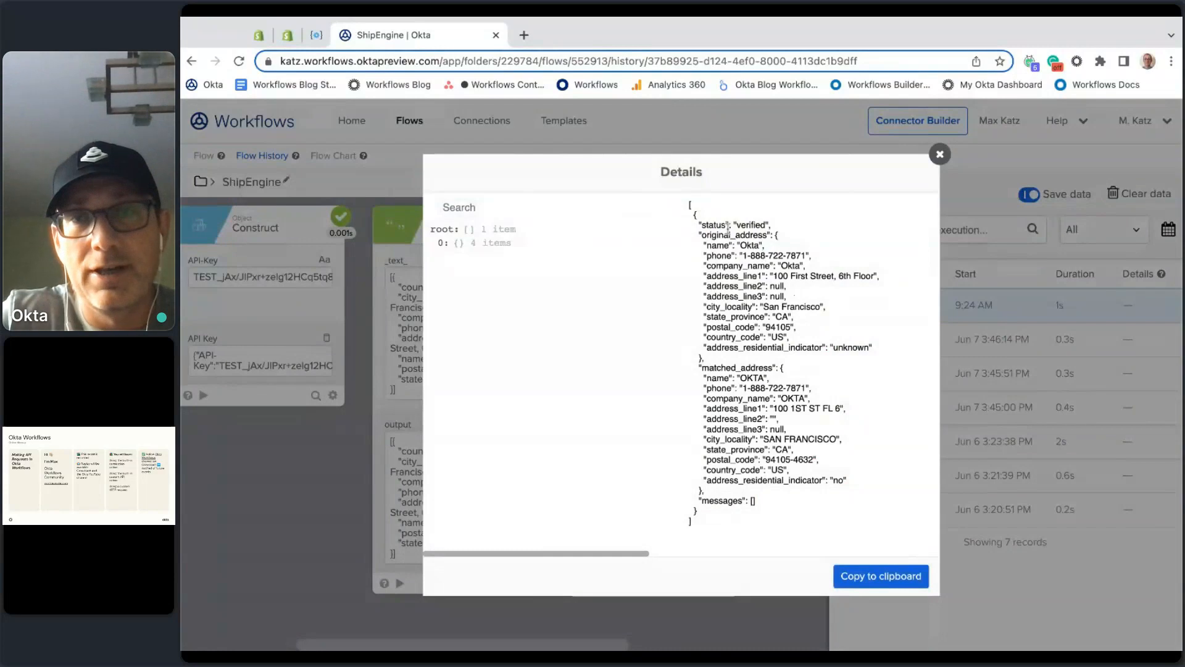
left_click_drag(735, 225, 828, 228)
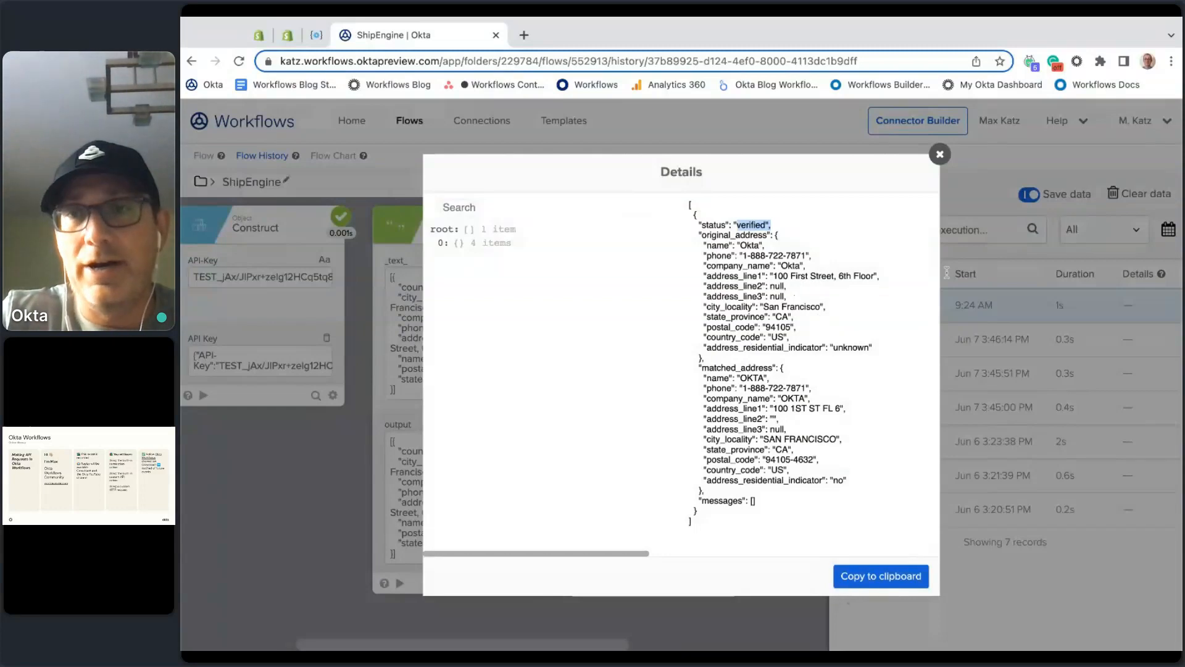
left_click(939, 153)
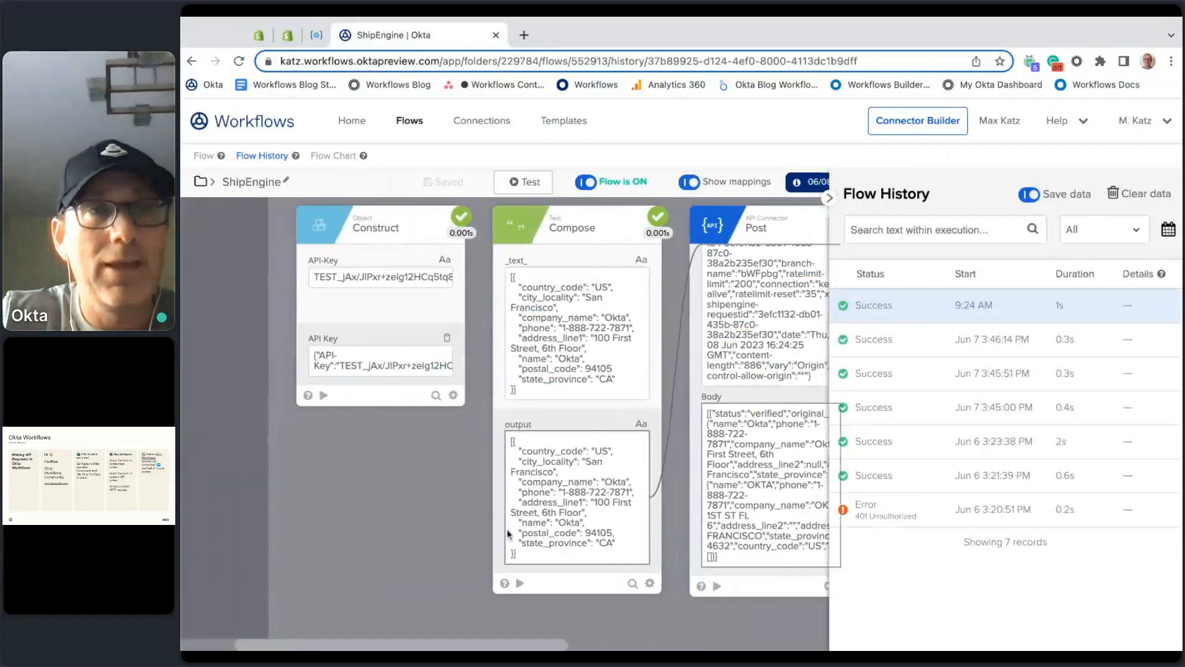
Return to the flow's editing view, enlarge the Construct card's API-Key field and copy the key from it
left_click(206, 156)
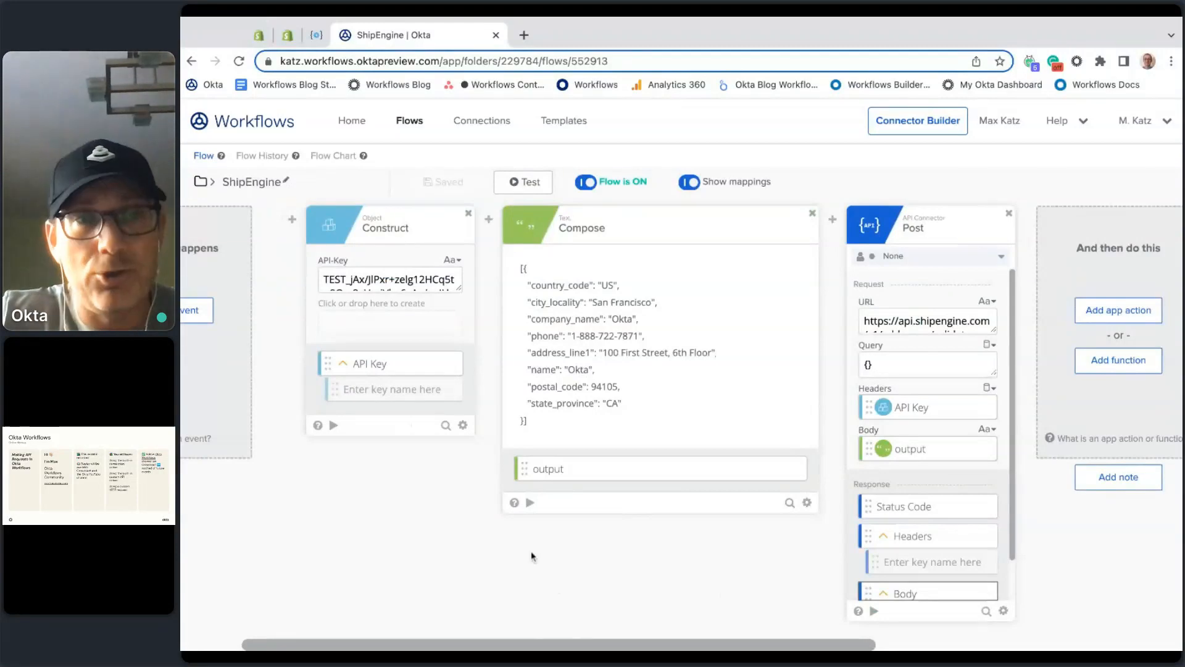
left_click(459, 290)
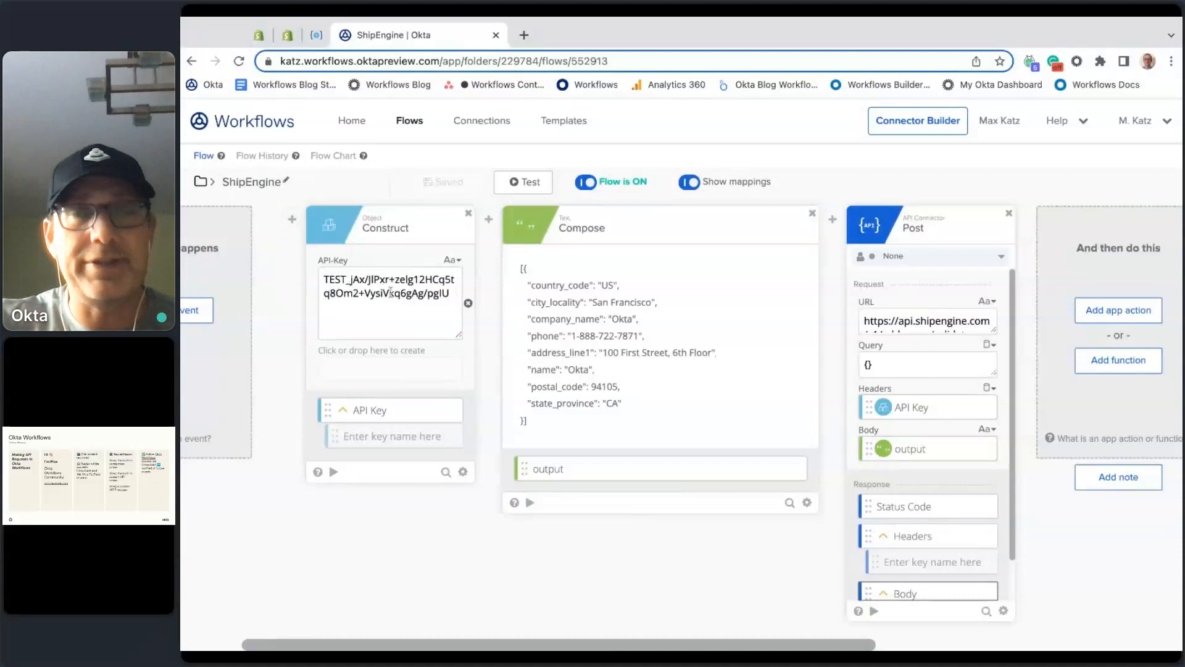
scroll(558, 526, "right", 2)
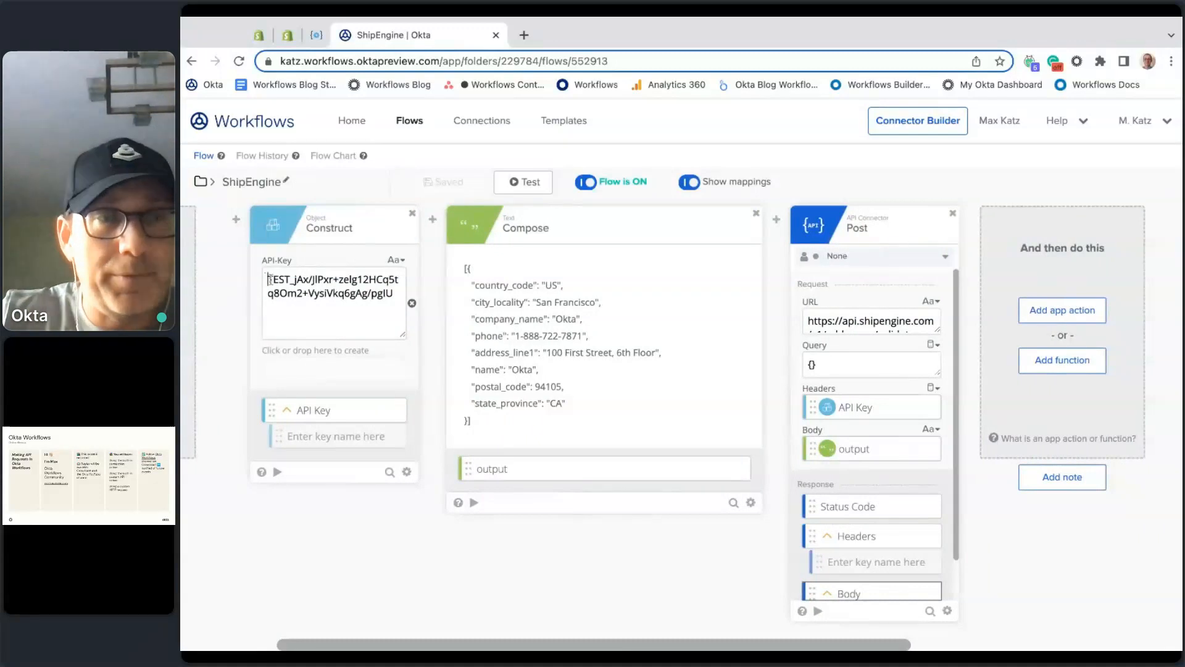
left_click_drag(269, 280, 395, 293)
key("ctrl+c")
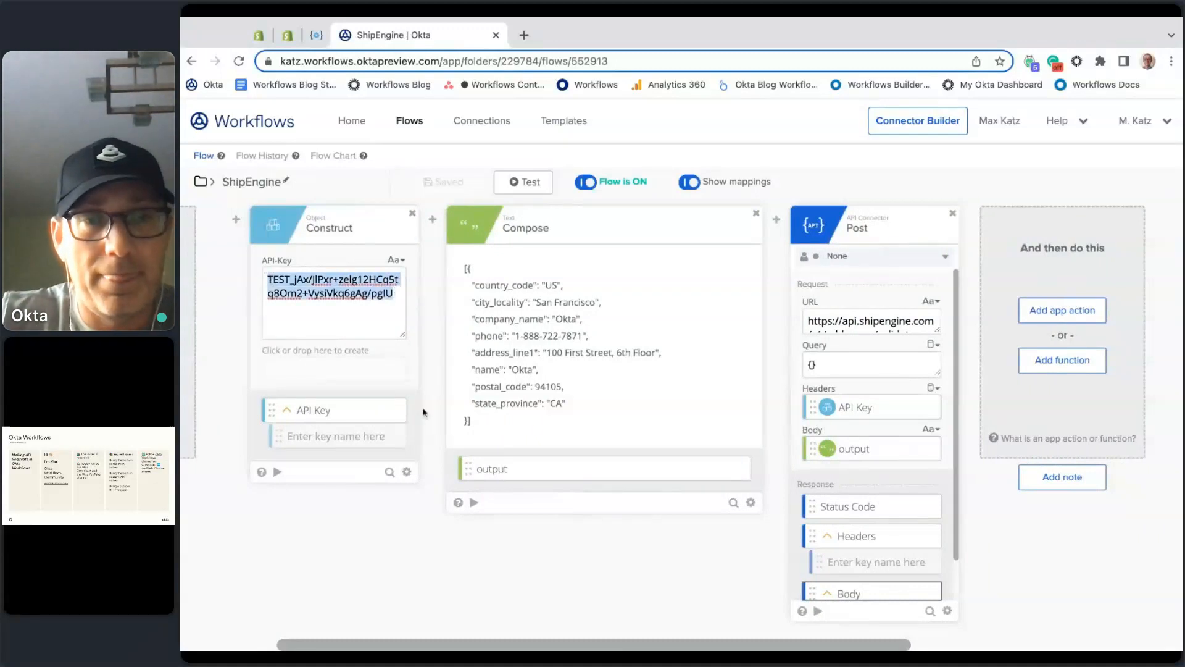
left_click(488, 560)
Start a new connection from the Post card with the nickname ShipEngine 2 and the Custom auth type
left_click(944, 257)
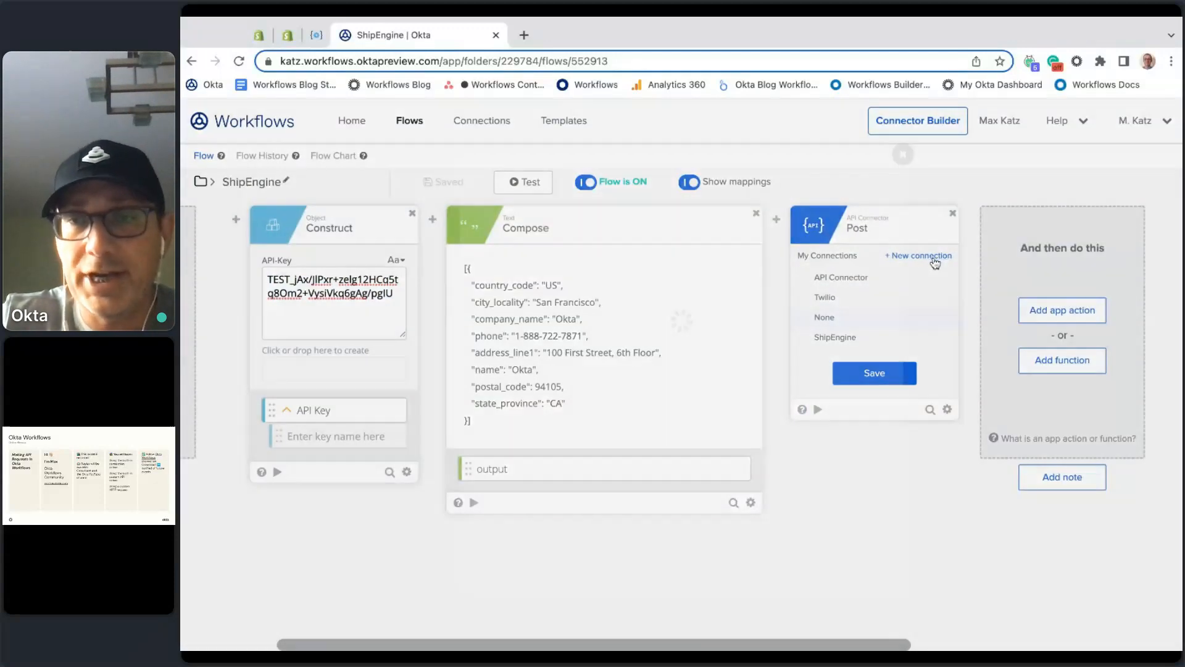
left_click(934, 258)
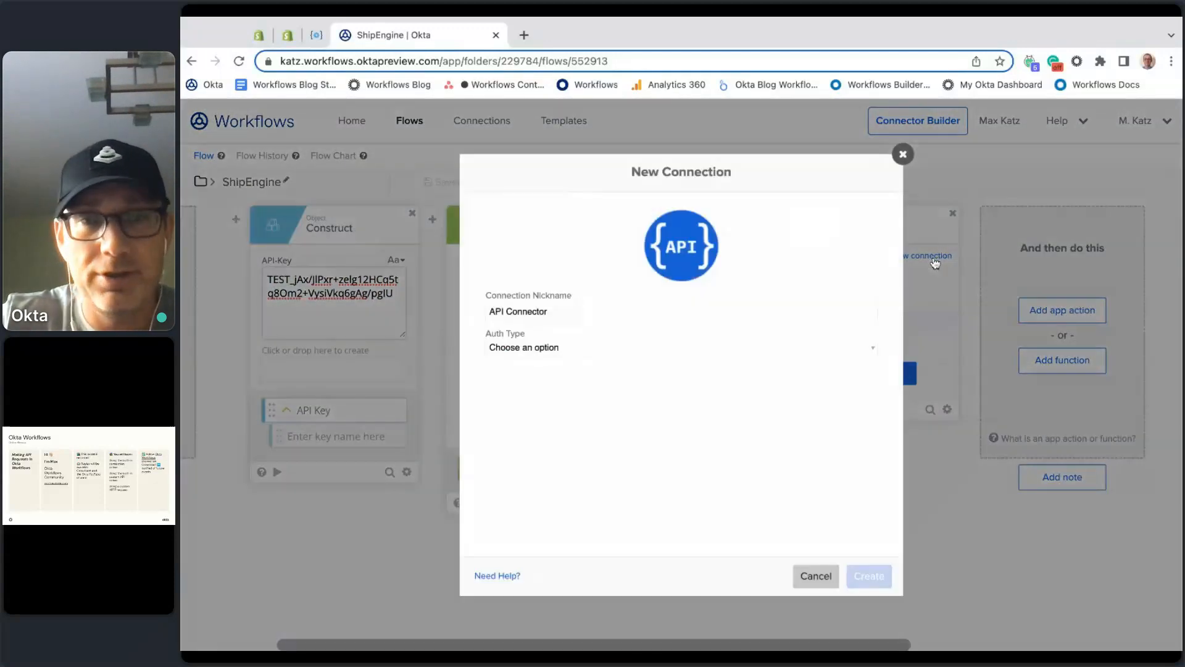
triple_click(577, 313)
type("ShipEn")
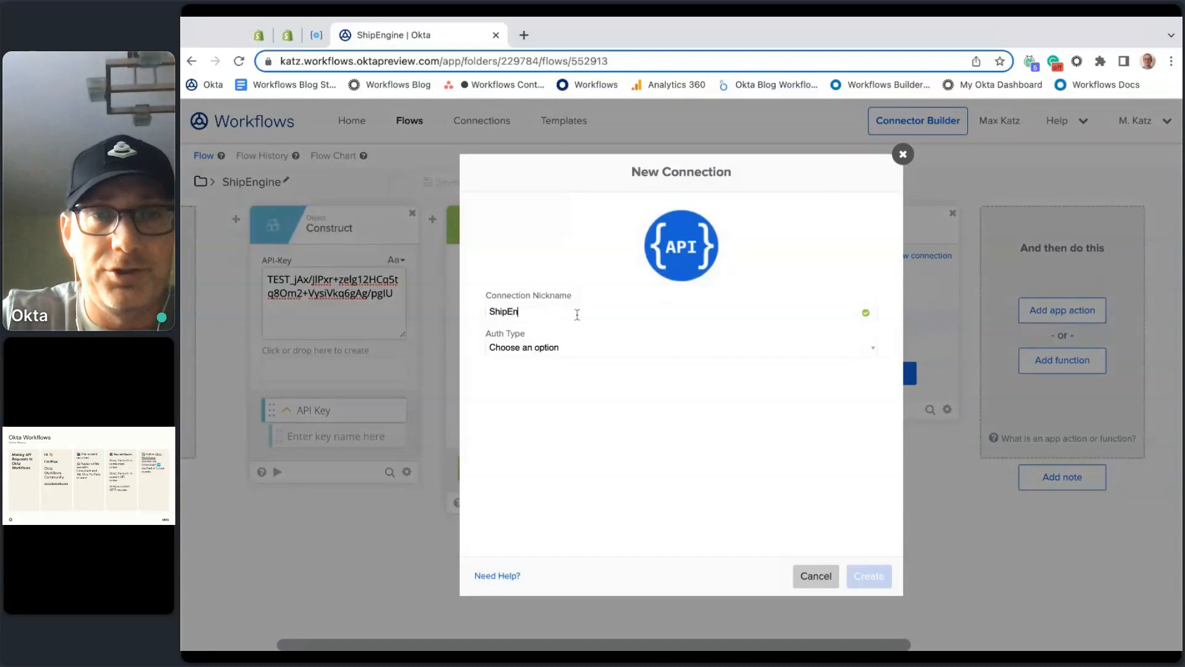
type("gine 2")
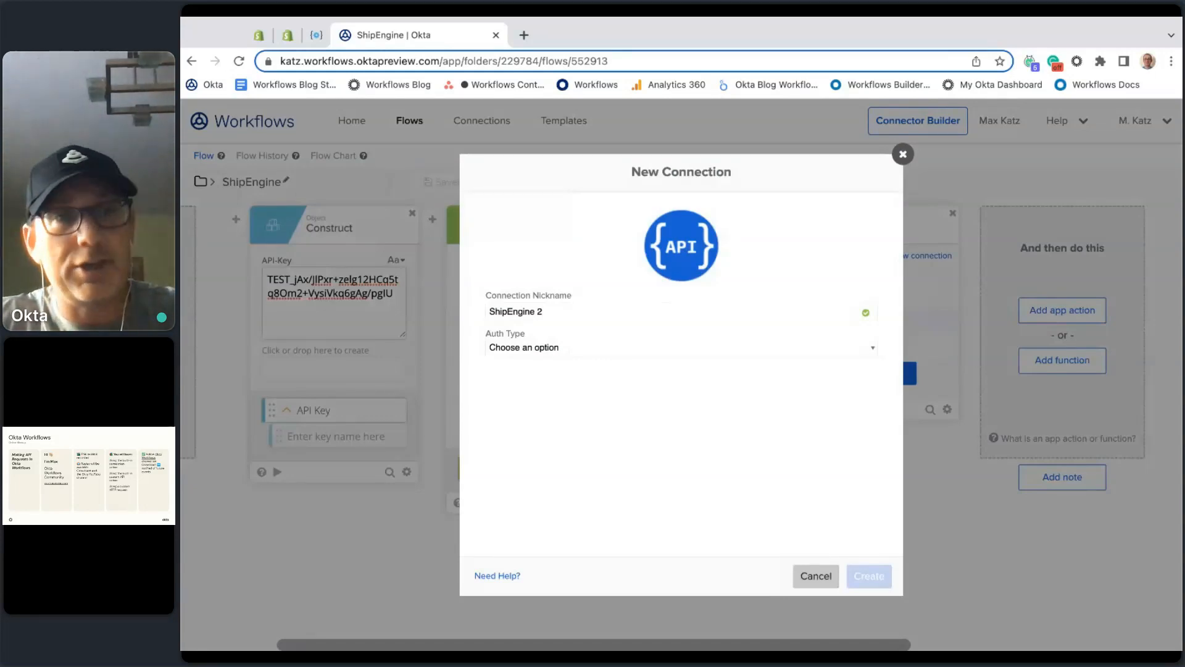
left_click(508, 389)
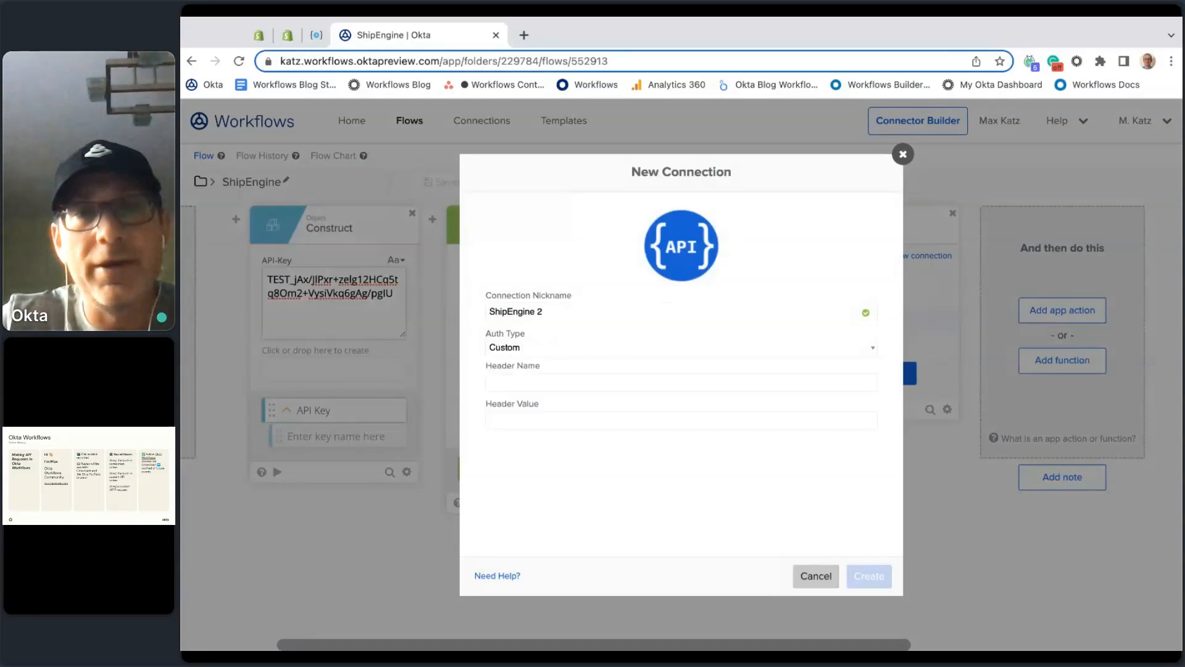
Set the header name to API-Key, paste the API key as the header value and create the connection
left_click(537, 384)
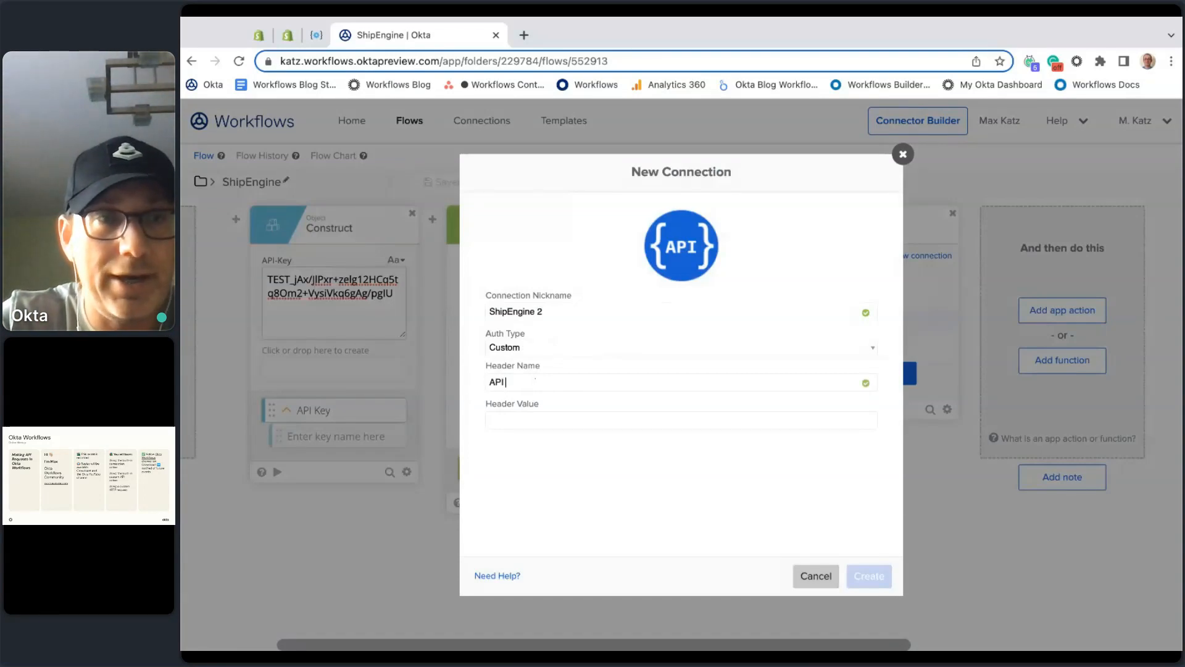
type("API-Key")
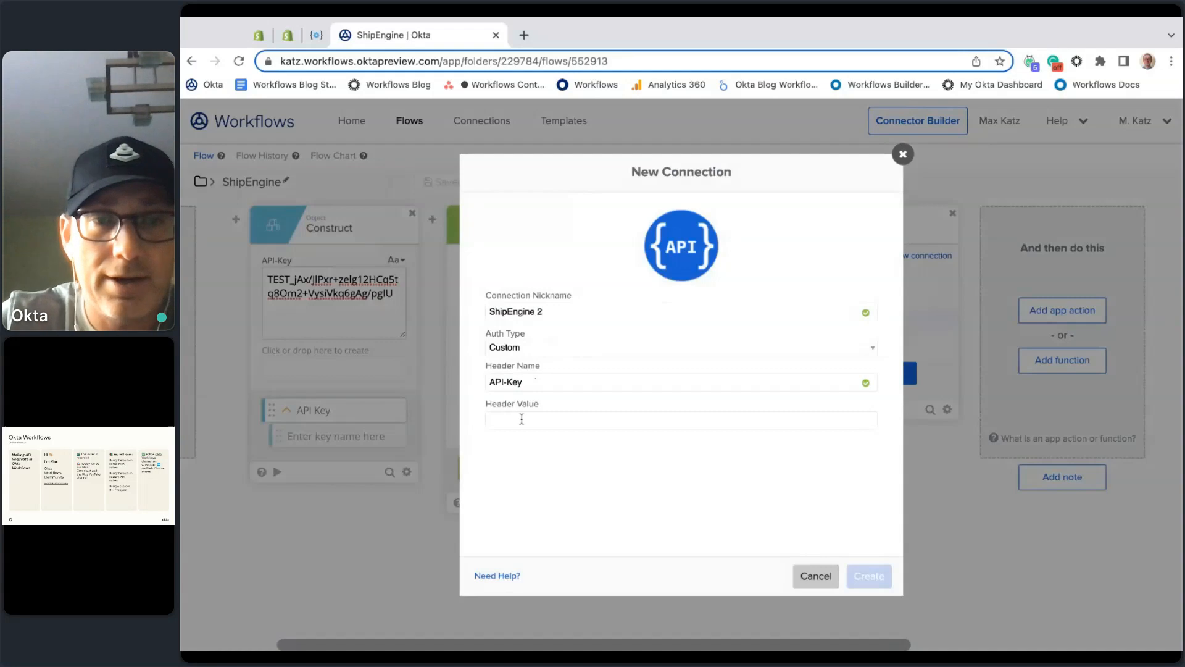
key("ctrl+v")
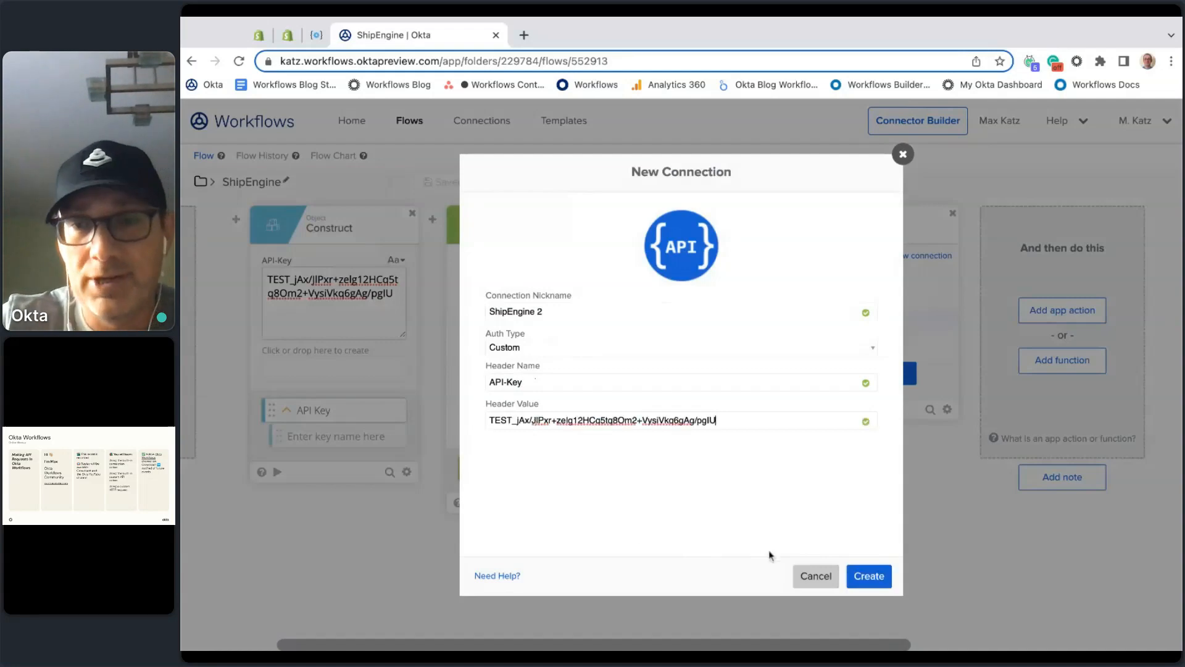
left_click(869, 575)
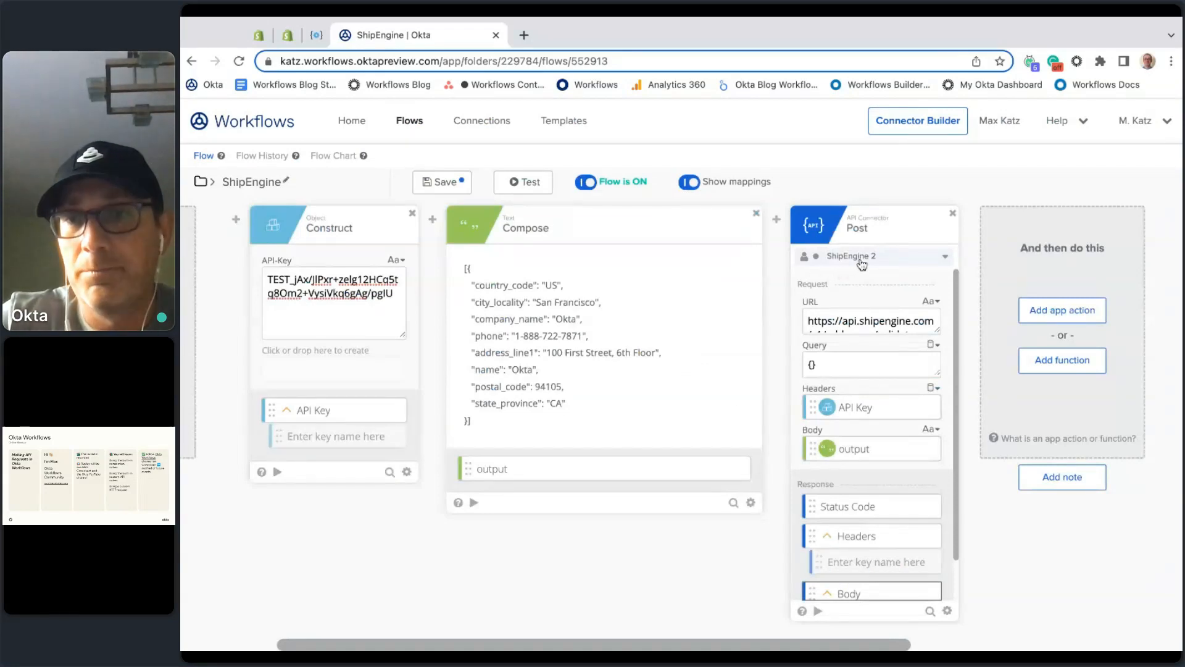
Remove the API Key mapping from the Post card's Headers, confirm the ShipEngine 2 connection and save the flow
left_click(915, 410)
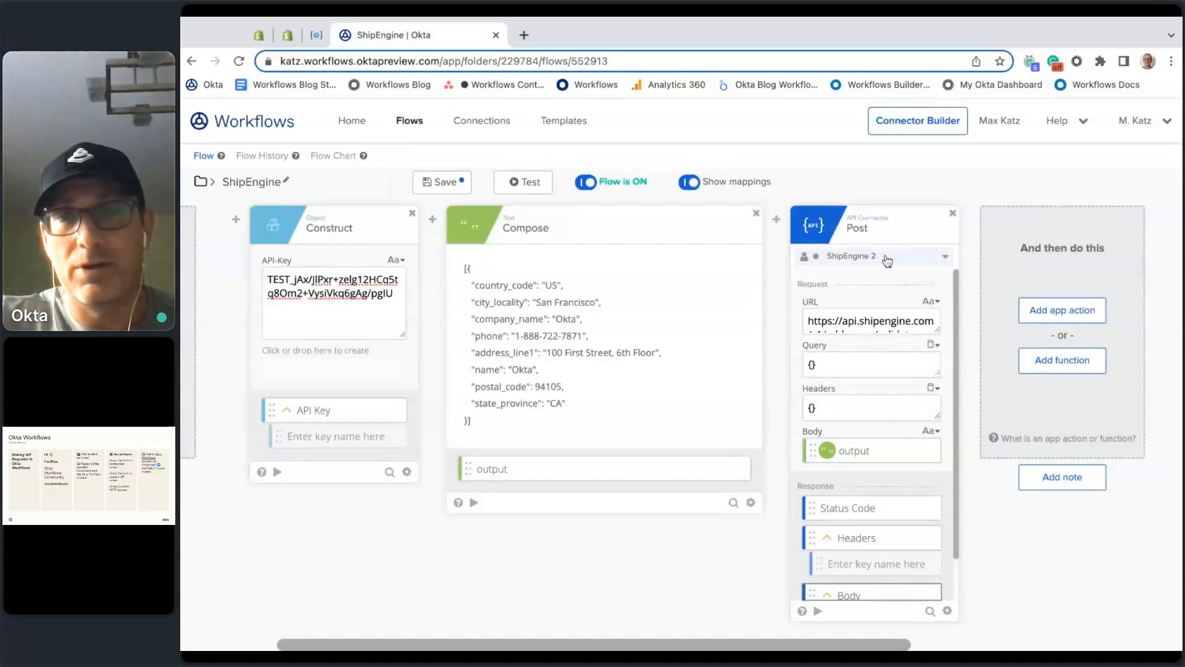
left_click(945, 257)
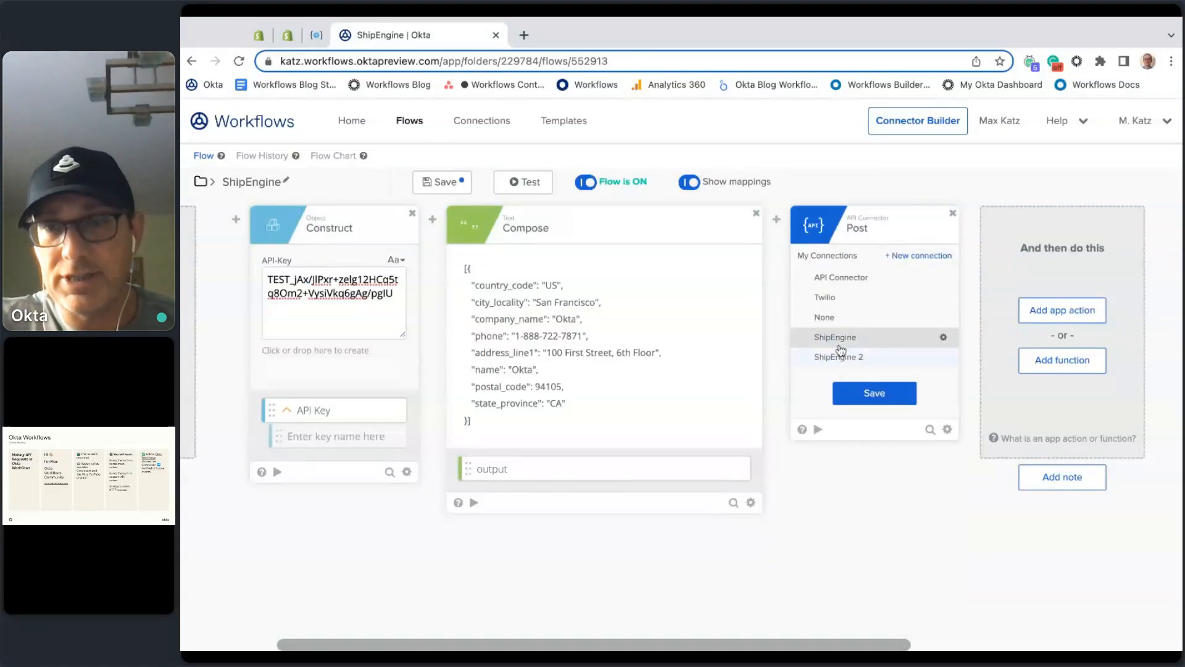
left_click(854, 361)
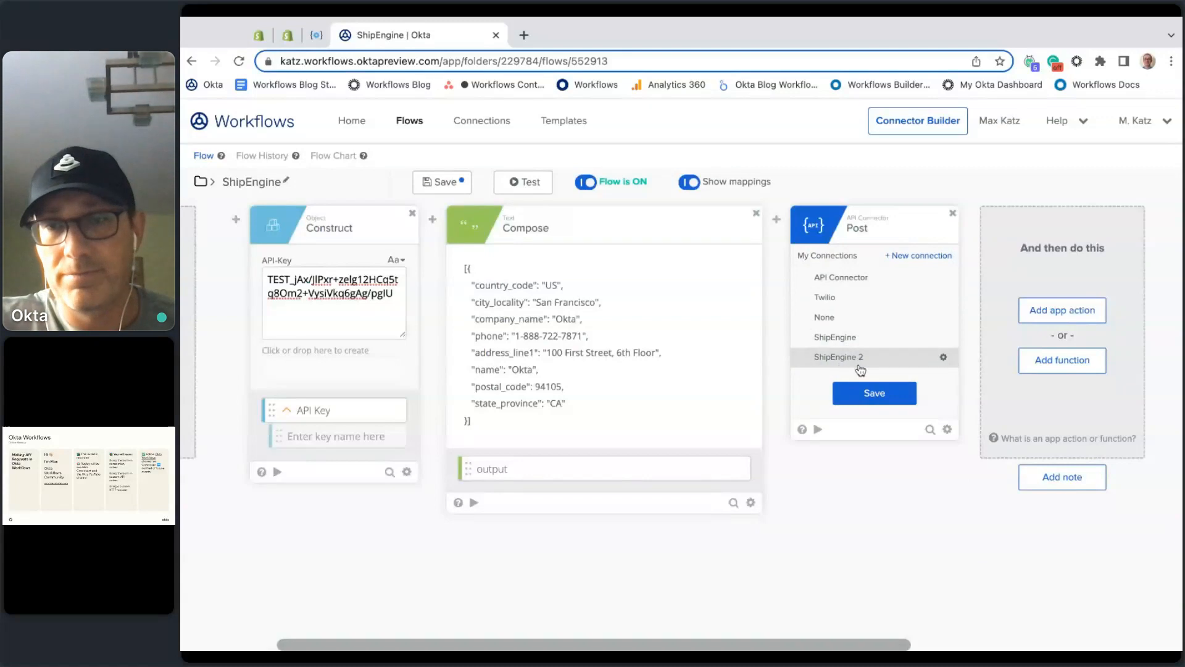
left_click(878, 399)
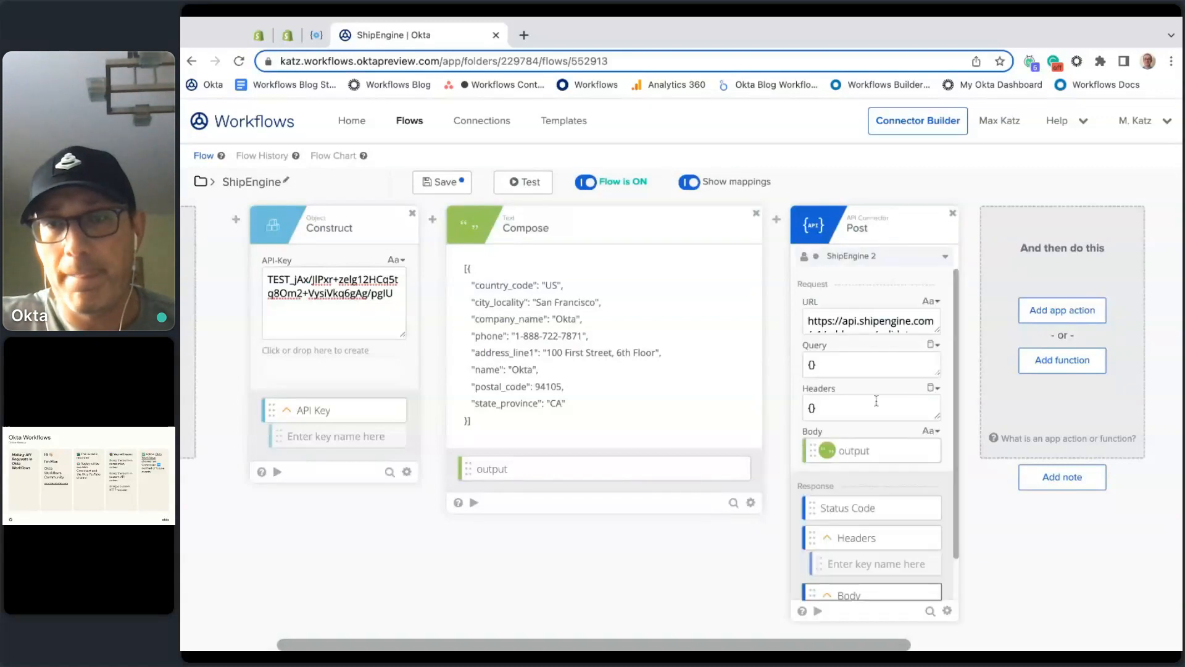
left_click(452, 188)
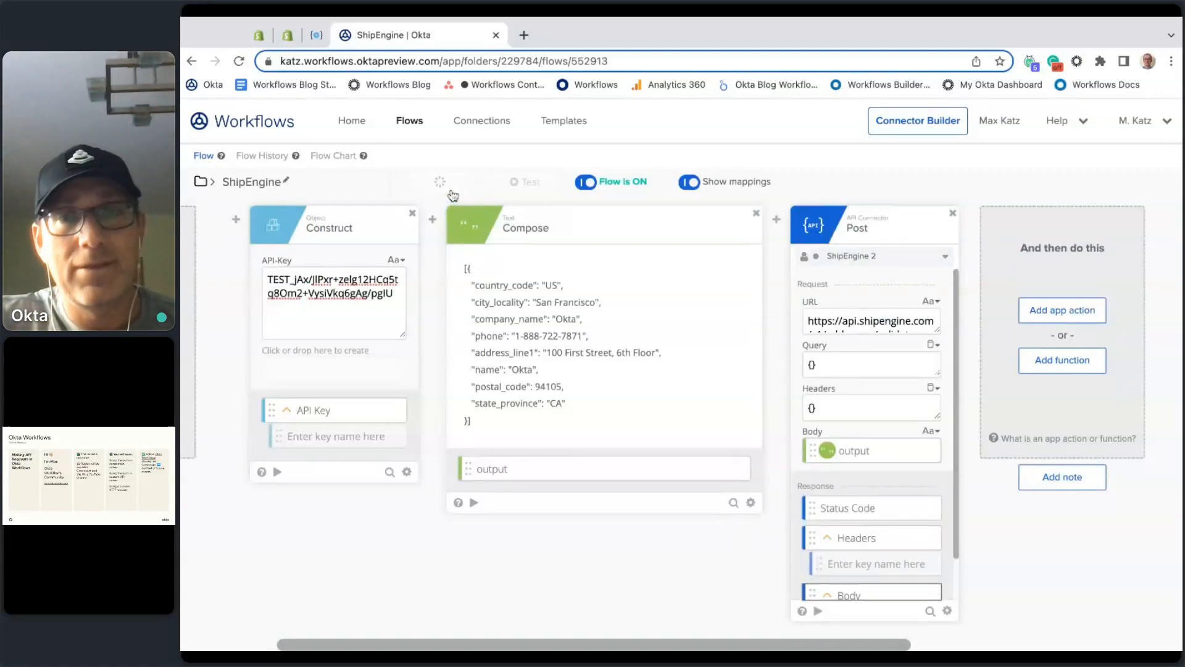
Switch the Post card's connection to None, save the flow and test it without any API key header
left_click(945, 255)
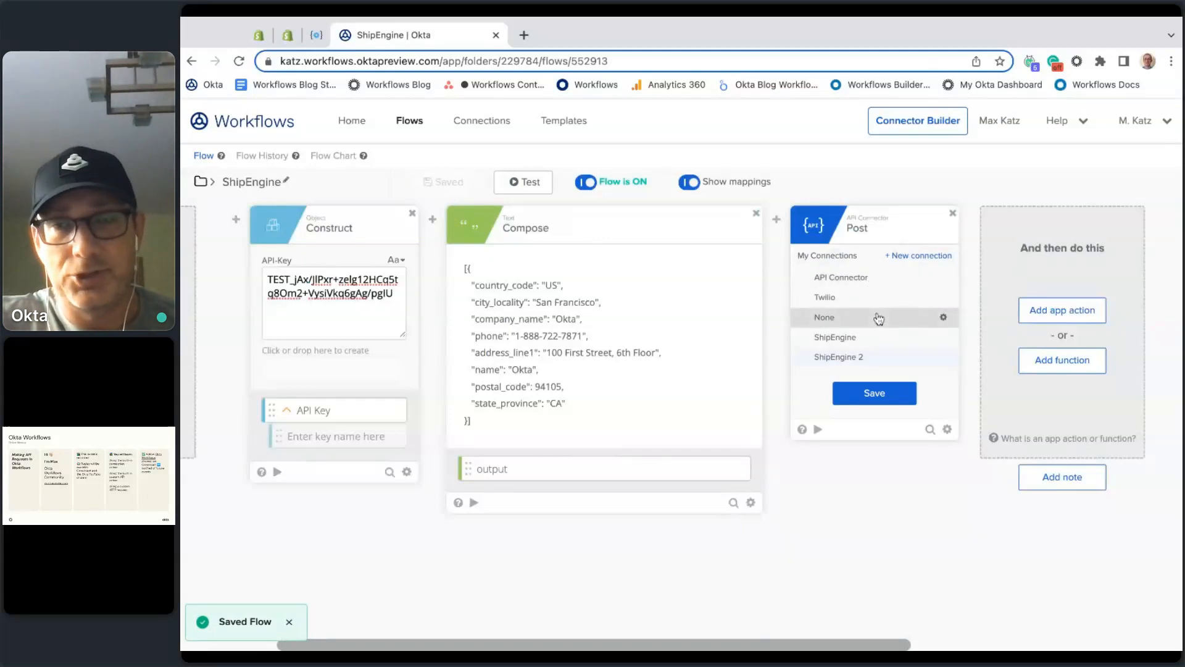
left_click(877, 317)
left_click(442, 182)
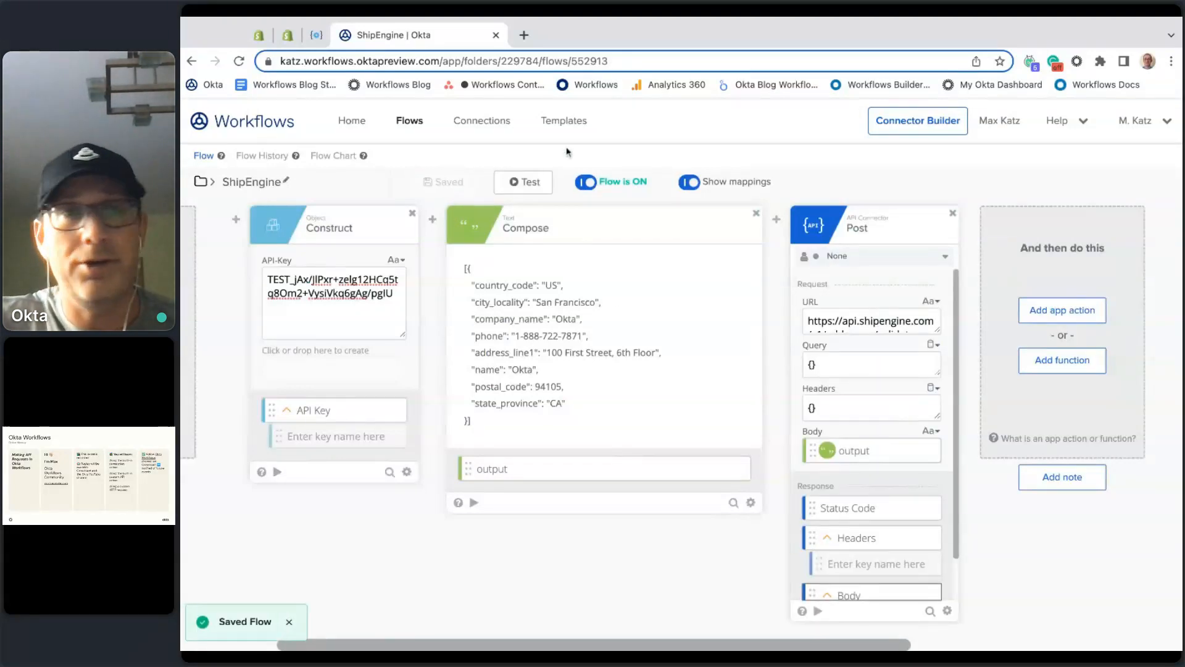
left_click(528, 182)
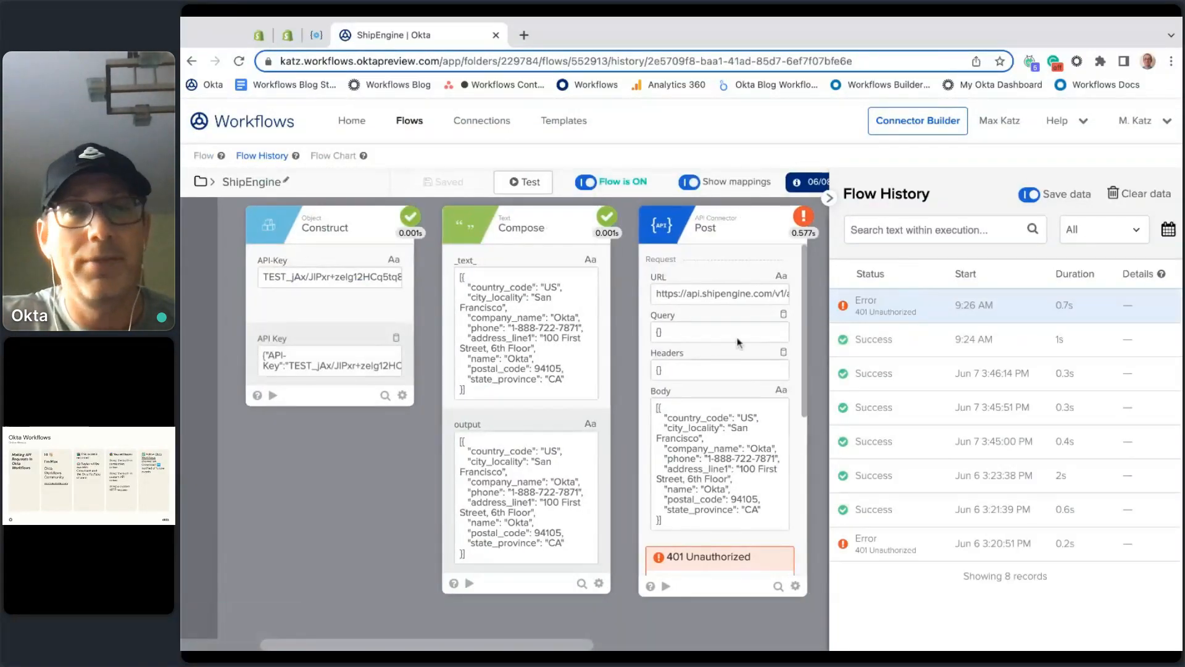
Switch the Post card's connection back to ShipEngine 2, then save and test the flow
left_click(202, 158)
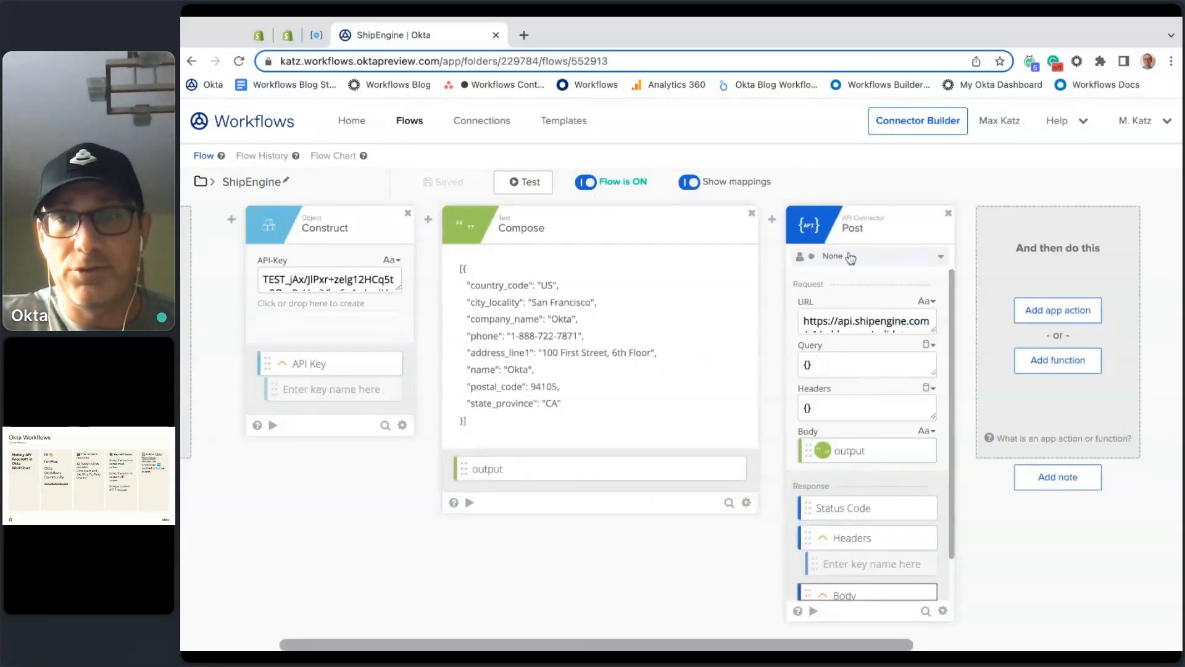
left_click(871, 259)
left_click(874, 358)
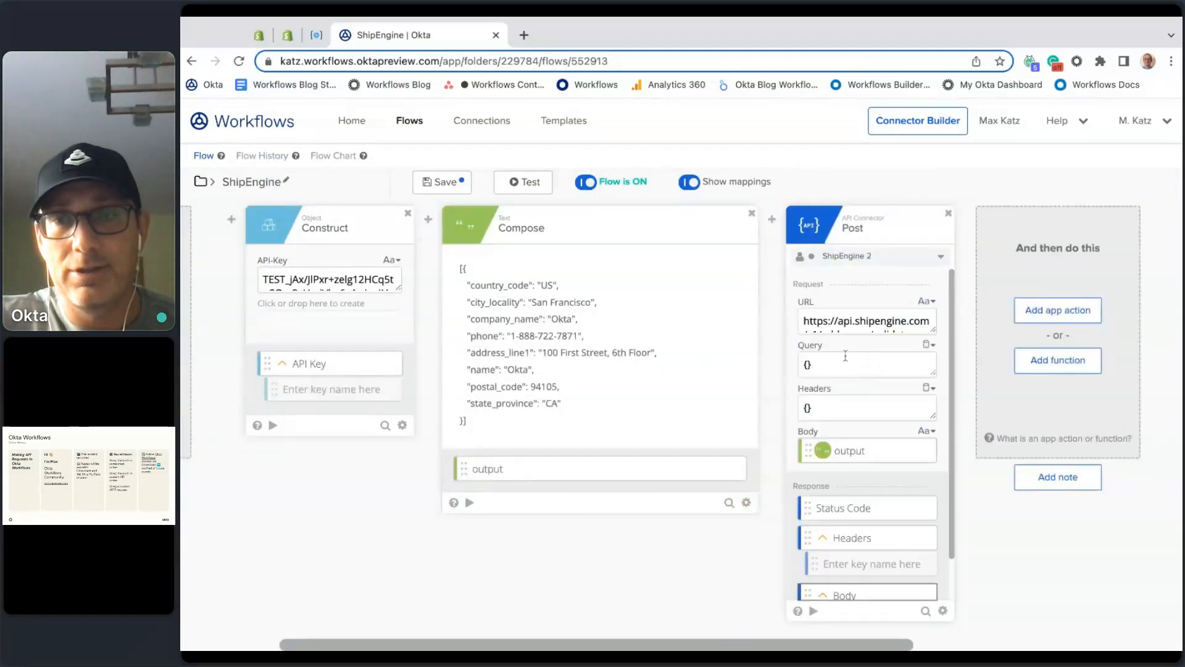
left_click(528, 183)
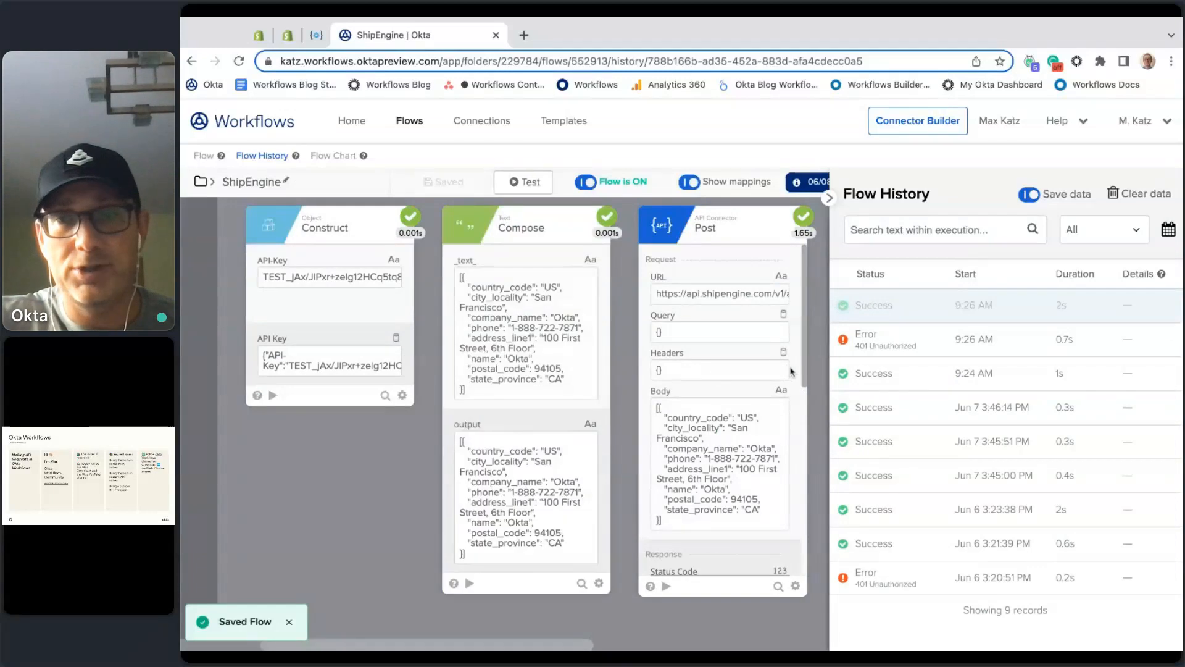
Examine the full response Body of the Post card in the latest flow run and close its details
scroll(795, 371, "down", 3)
scroll(794, 371, "down", 3)
left_click(782, 412)
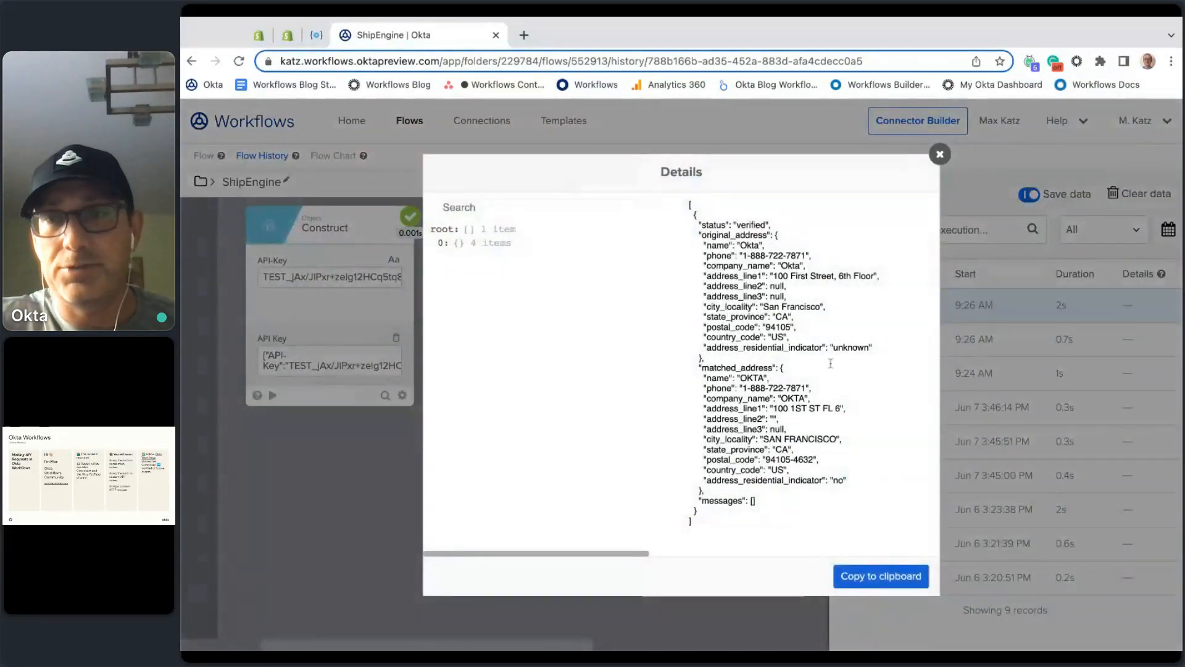
left_click(939, 154)
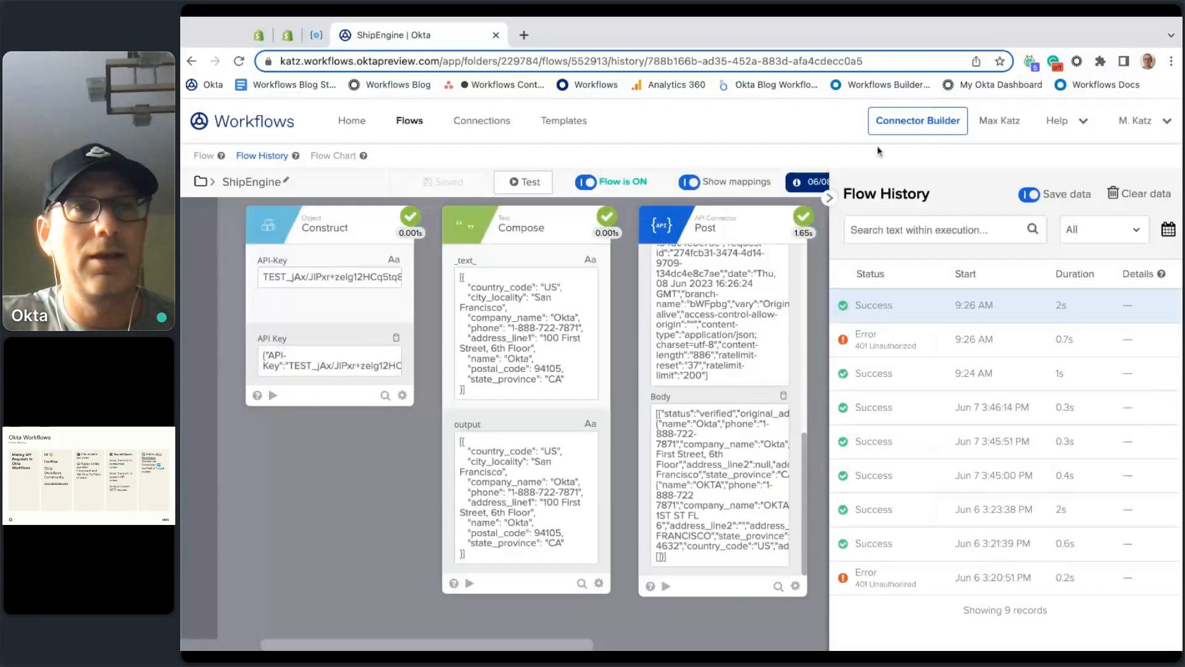
Open the Connections page, look through the list of API Connector connections and reload the page
left_click(202, 157)
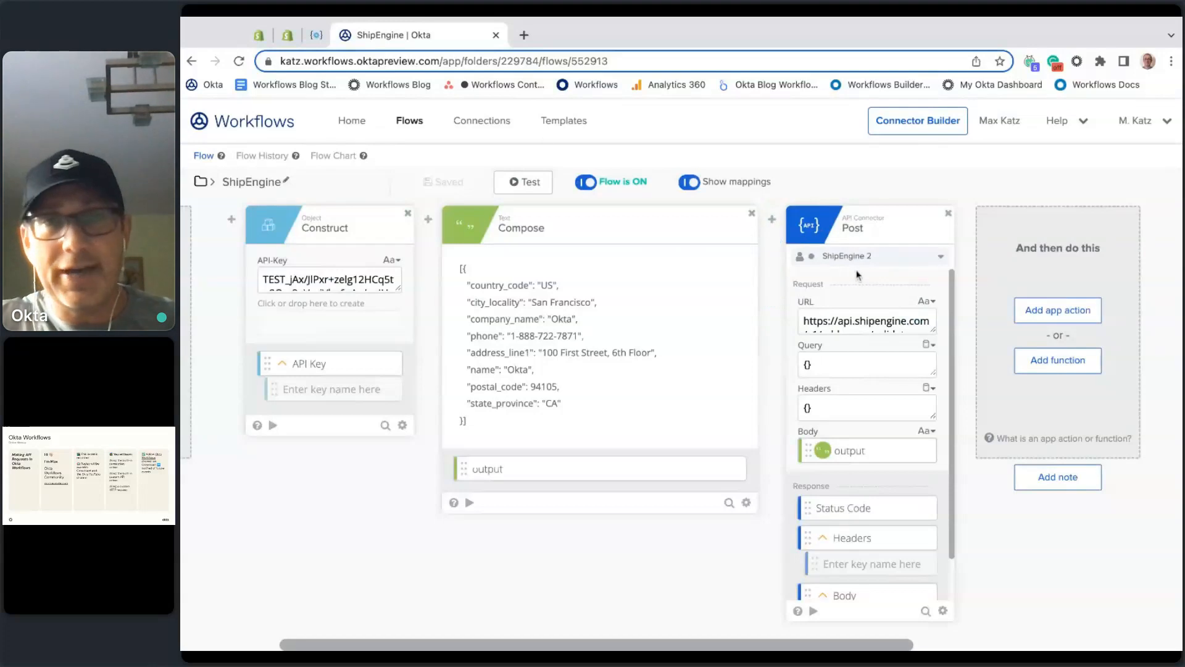
left_click(478, 128)
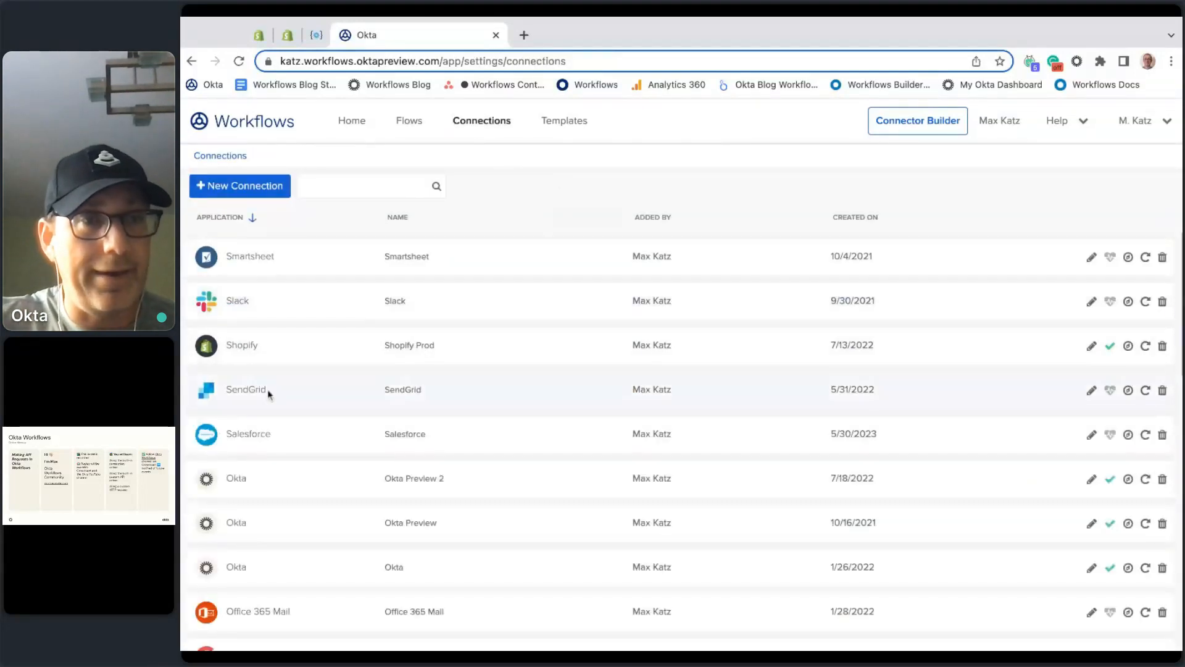
scroll(333, 315, "down", 5)
scroll(335, 316, "down", 10)
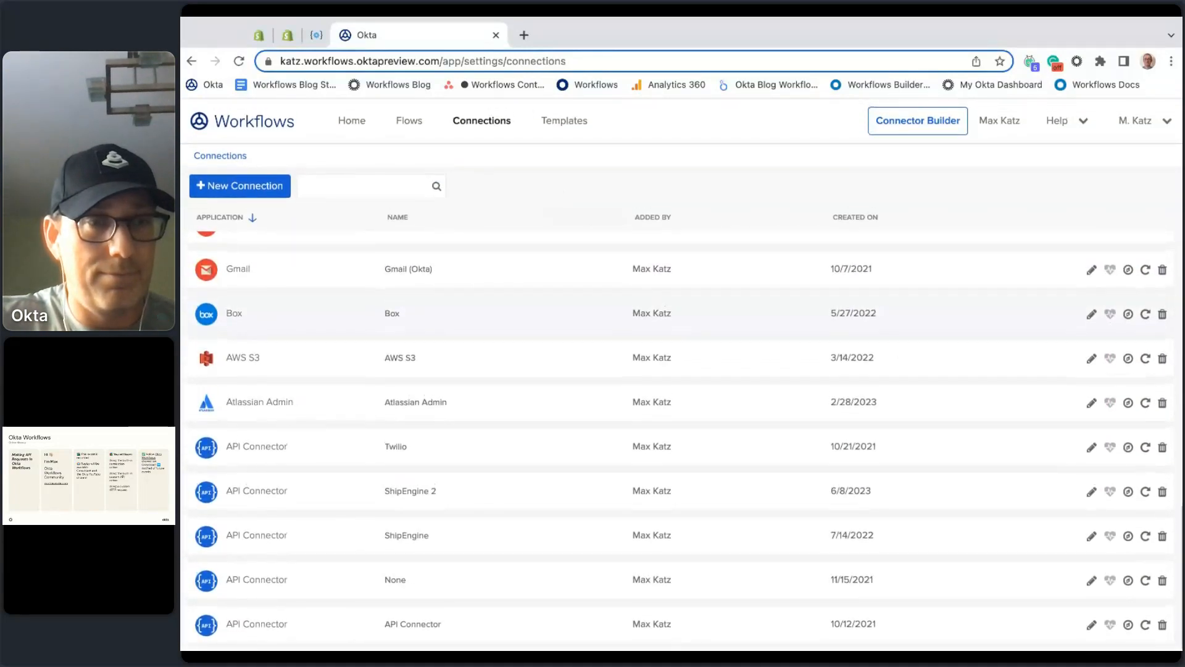
scroll(334, 316, "up", 12)
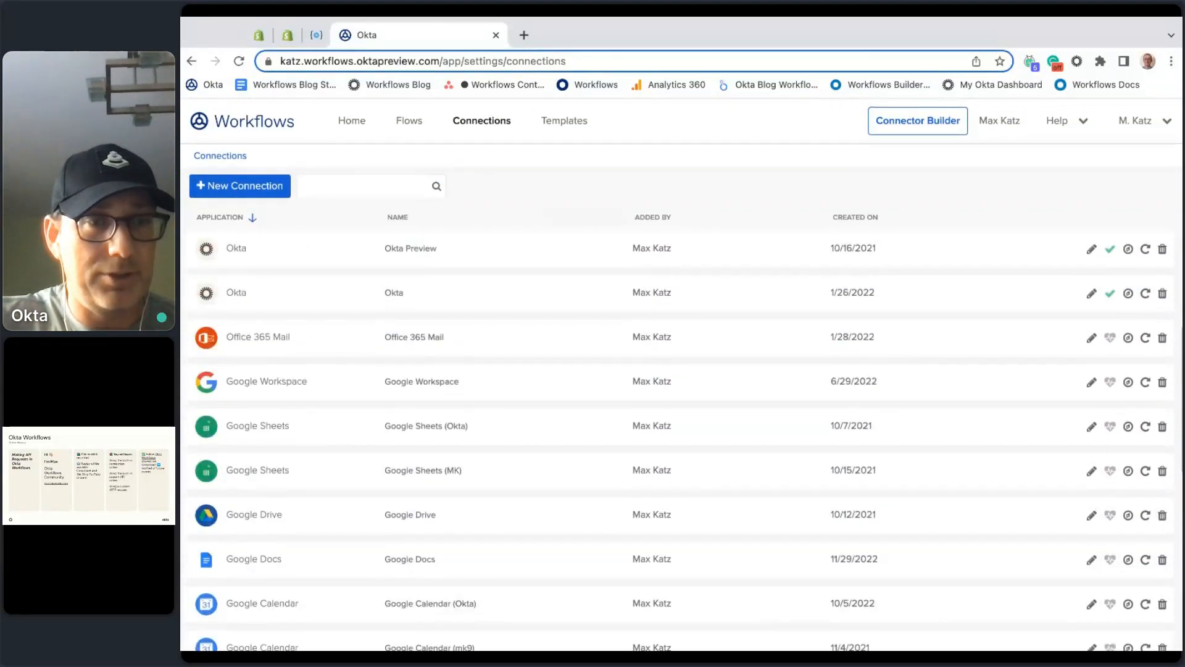
scroll(683, 441, "up", 4)
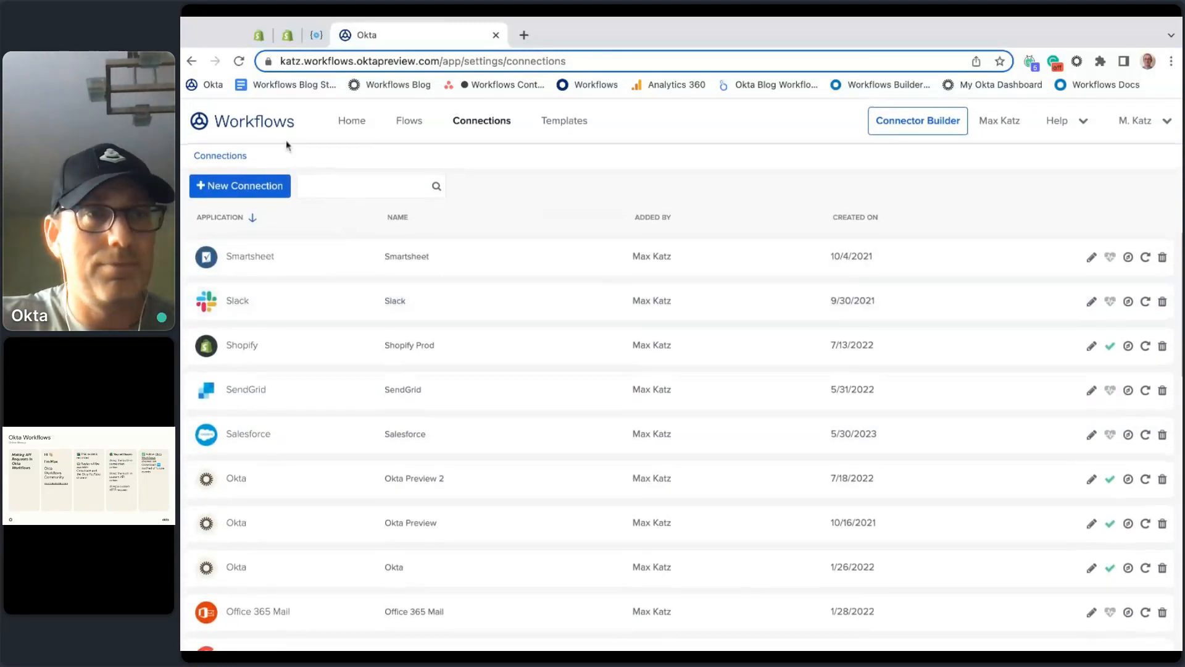
left_click(238, 60)
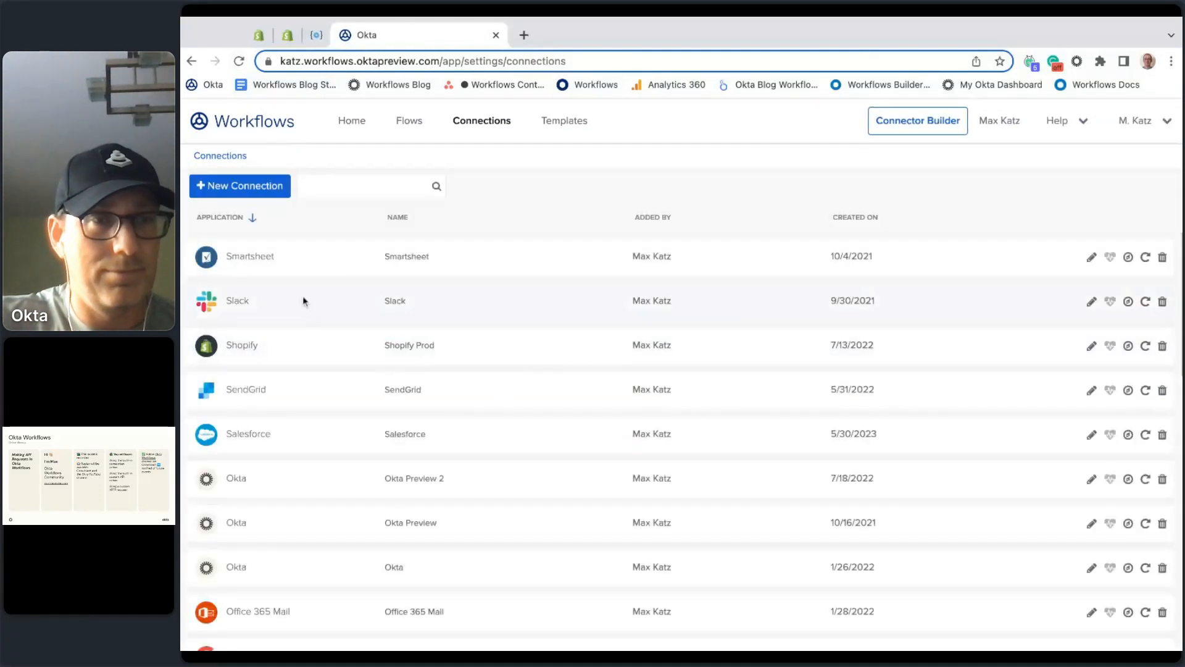
Search the connections for "shi" to find the ShipEngine entries and clear the search
left_click(383, 186)
type("shi")
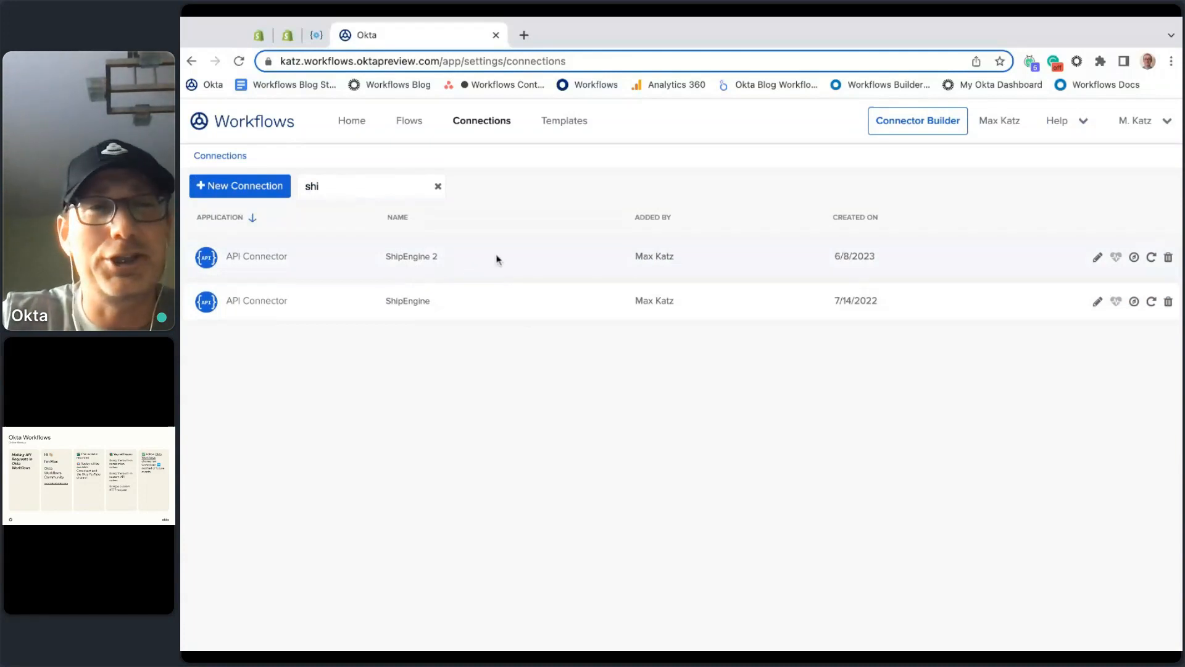
key("BackSpace")
key("BackSpace")
key("BackSpace")
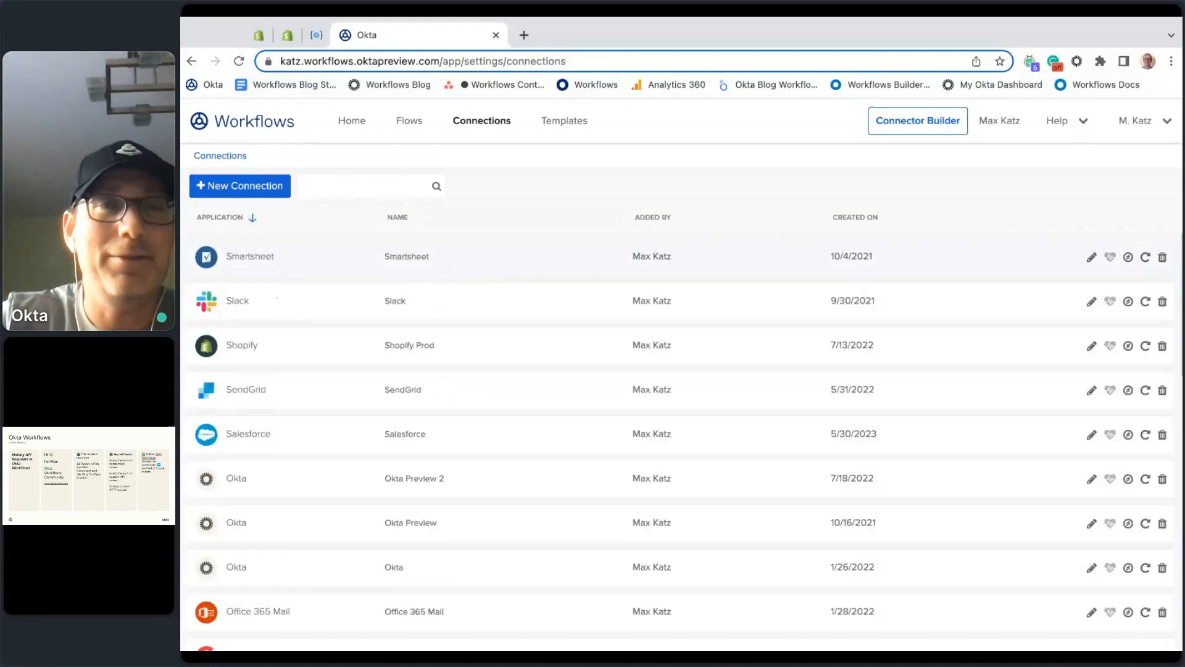
Return to the flows list of the folder Online meetup - APIs - June 8, 2023
left_click(398, 127)
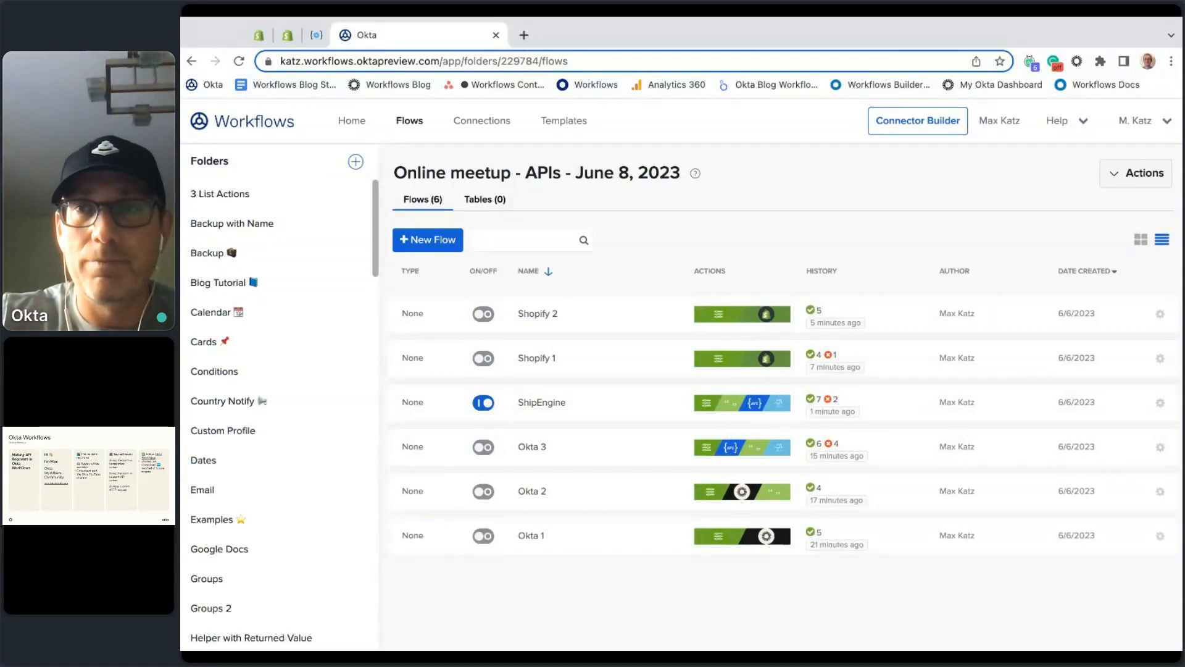
key("super+Tab")
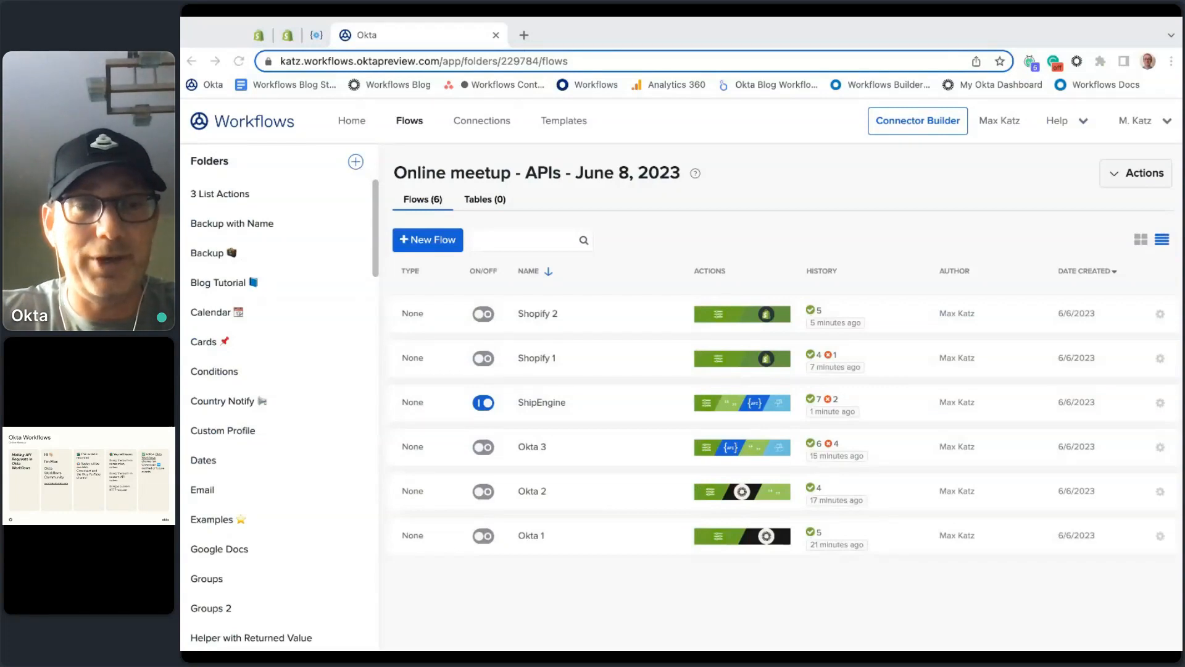
left_click(469, 465)
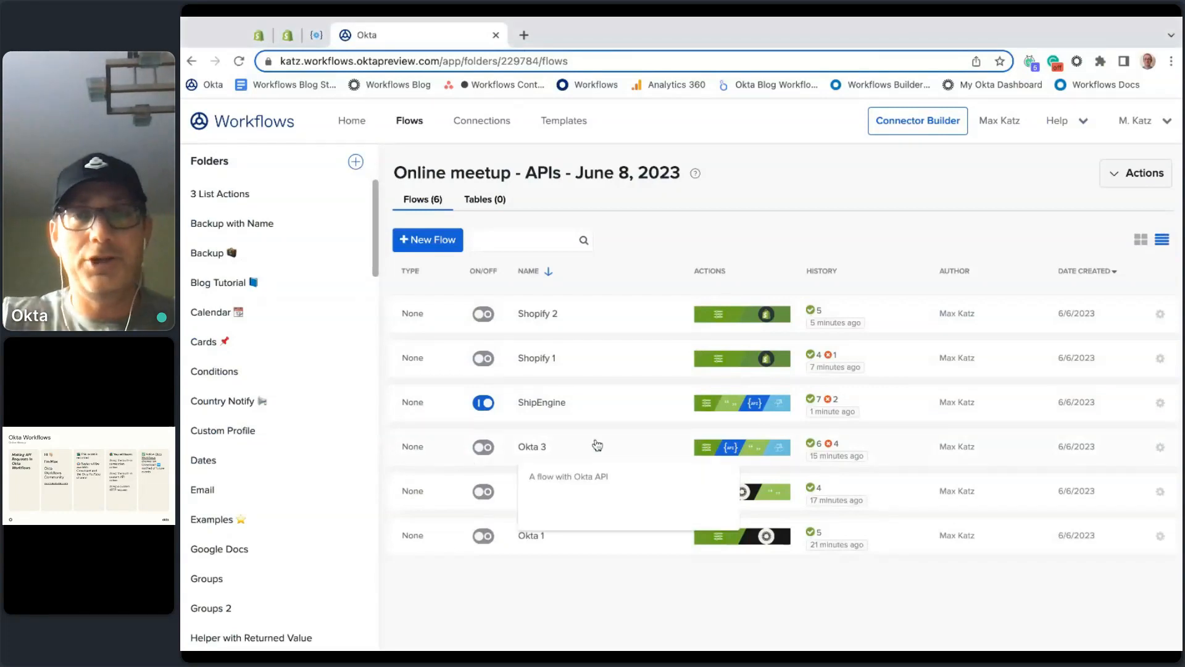